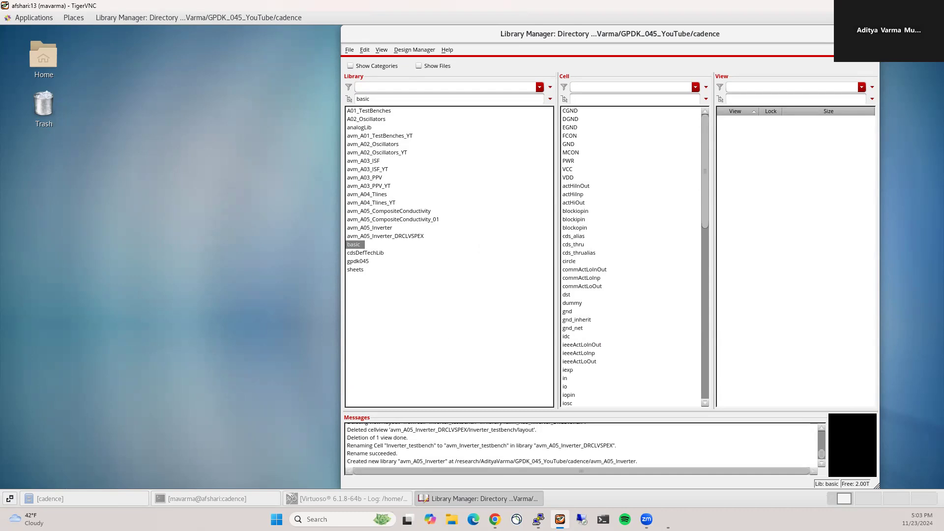
- Switch to the Chrome browser and open the full Tape-out (RFIC/MMIC) playlist from the YouTube channel's playlists
key(alt+Tab)
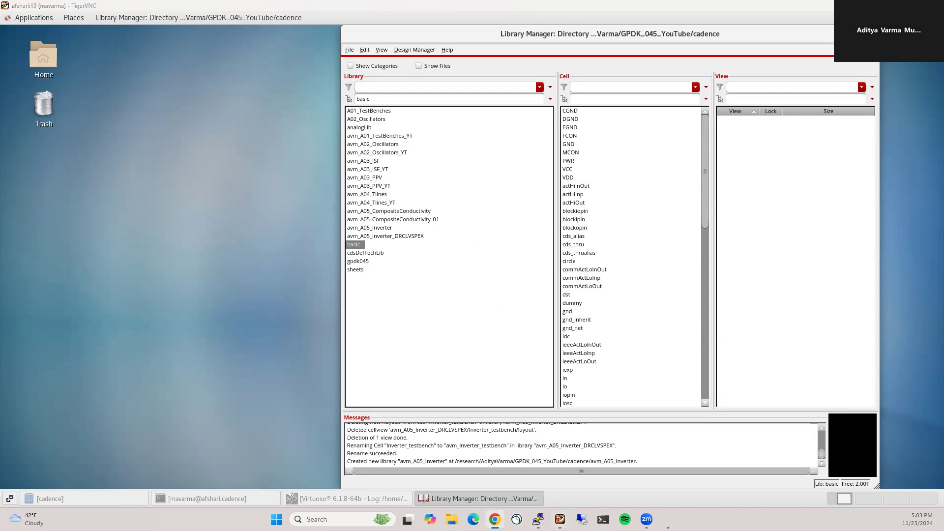
double_click(697, 96)
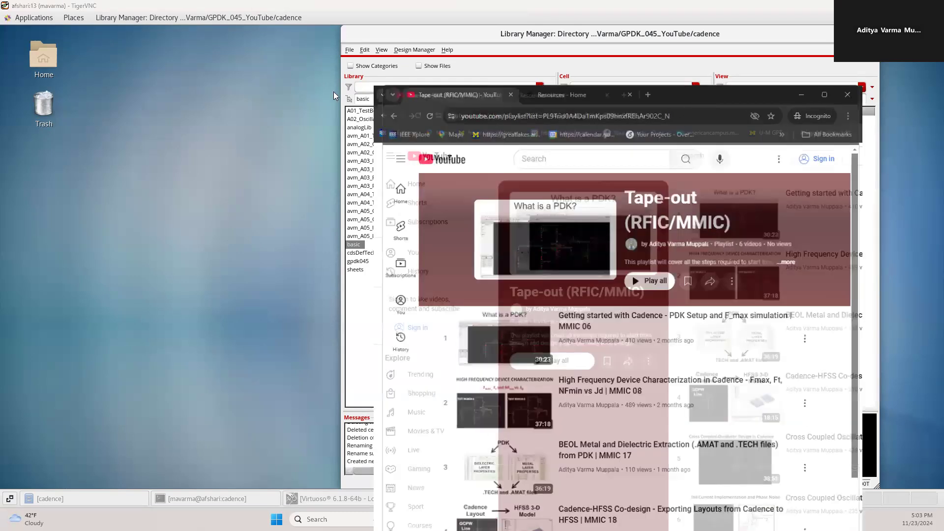
click(11, 31)
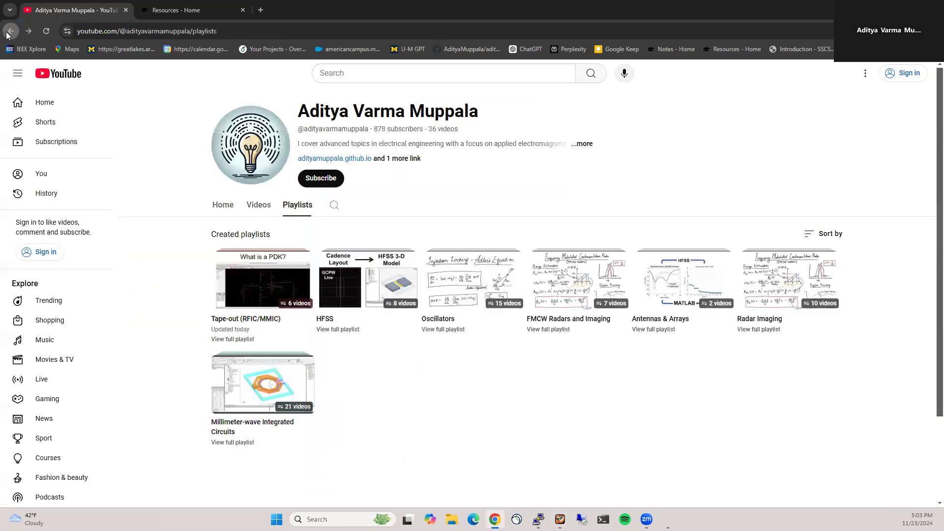
click(235, 332)
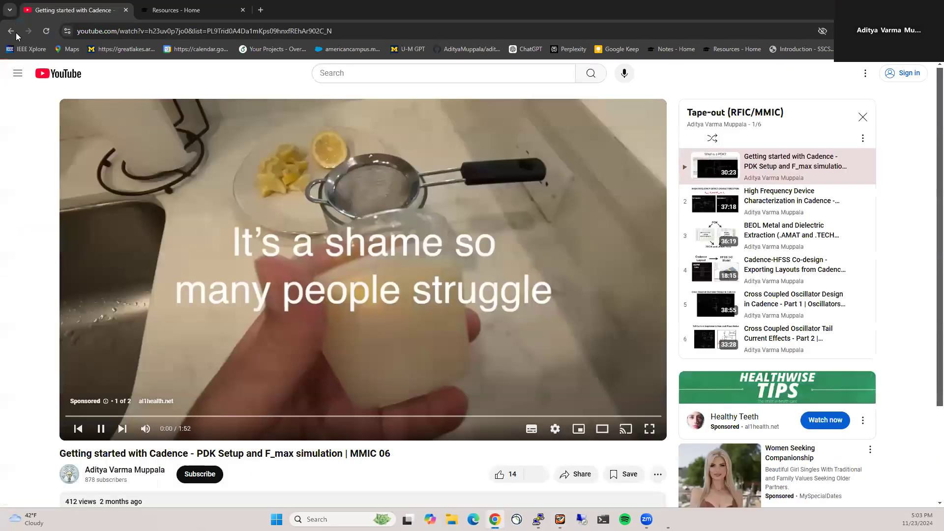
click(15, 32)
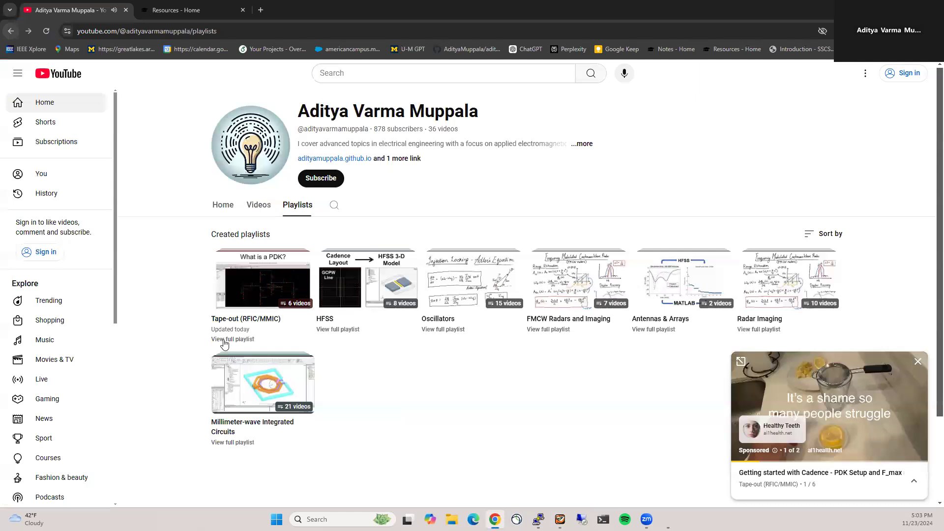
click(918, 361)
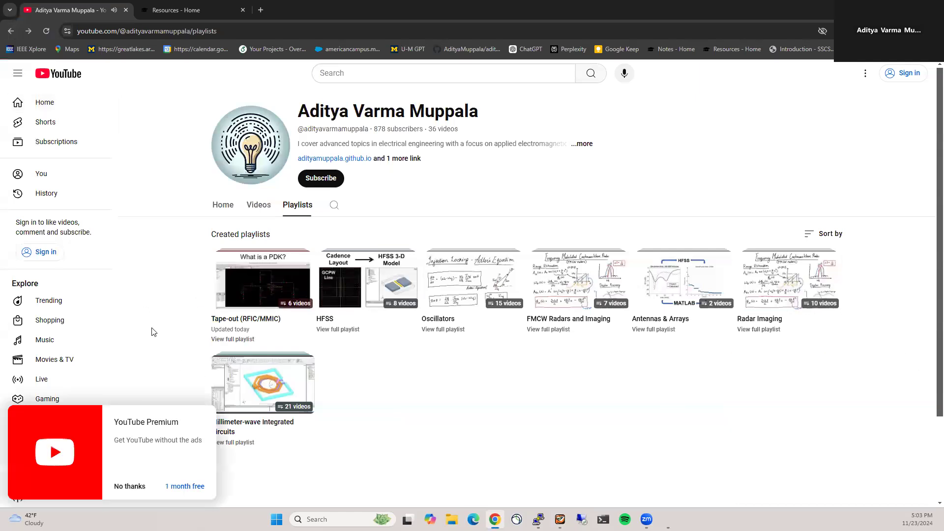
click(130, 488)
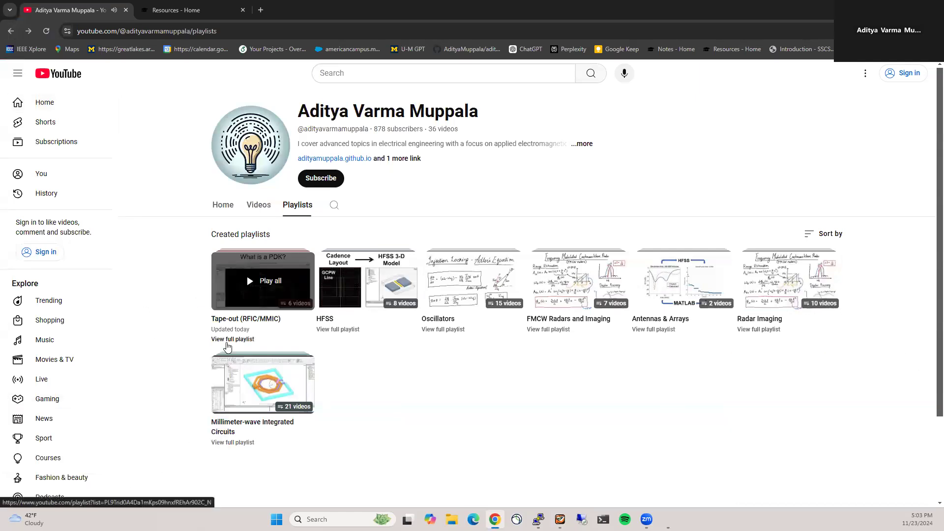
click(226, 343)
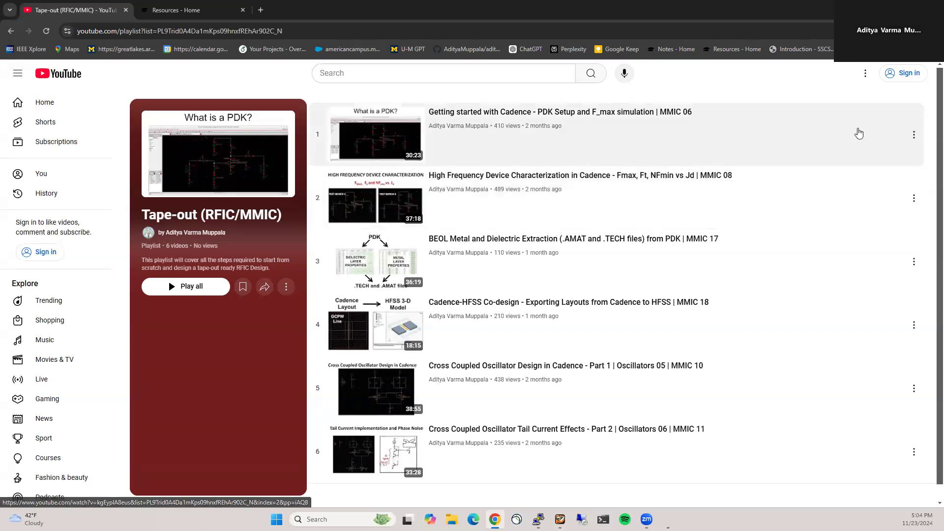
- Open the Cadence Hotkeys document from the website's Resources page, review the layout hotkeys, and return to the Library Manager
click(212, 10)
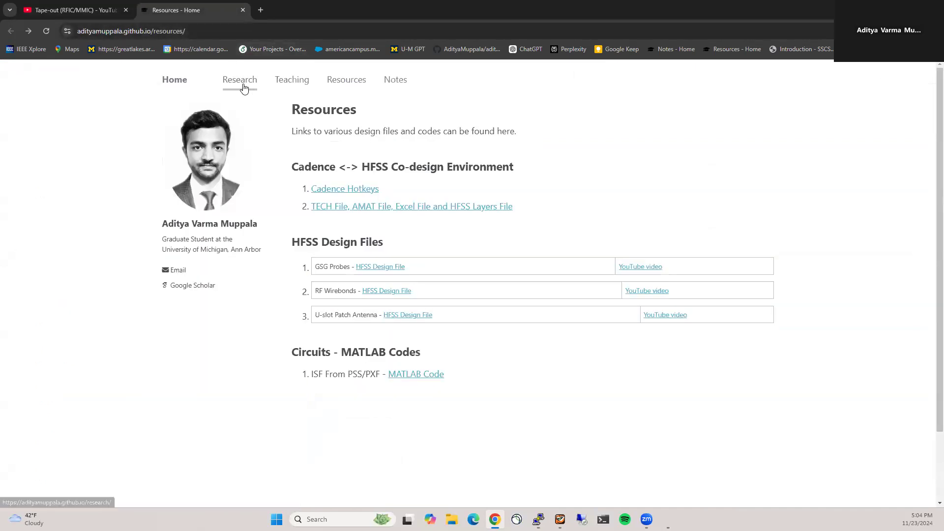
click(362, 85)
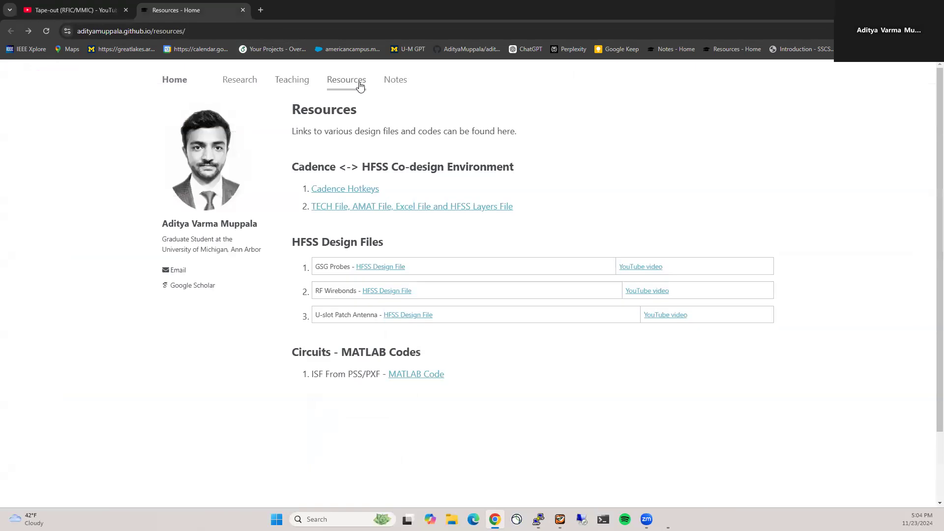
click(336, 192)
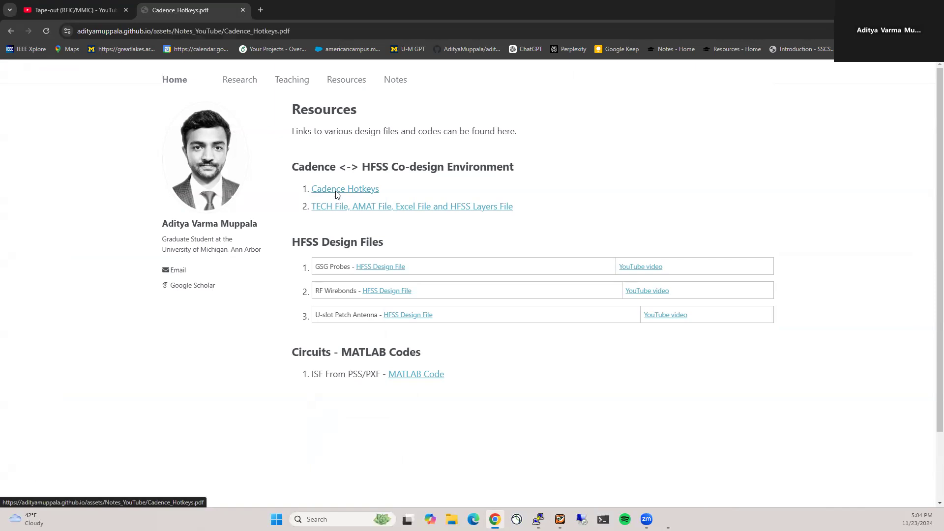
scroll(346, 193, down, 3)
scroll(346, 194, up, 3)
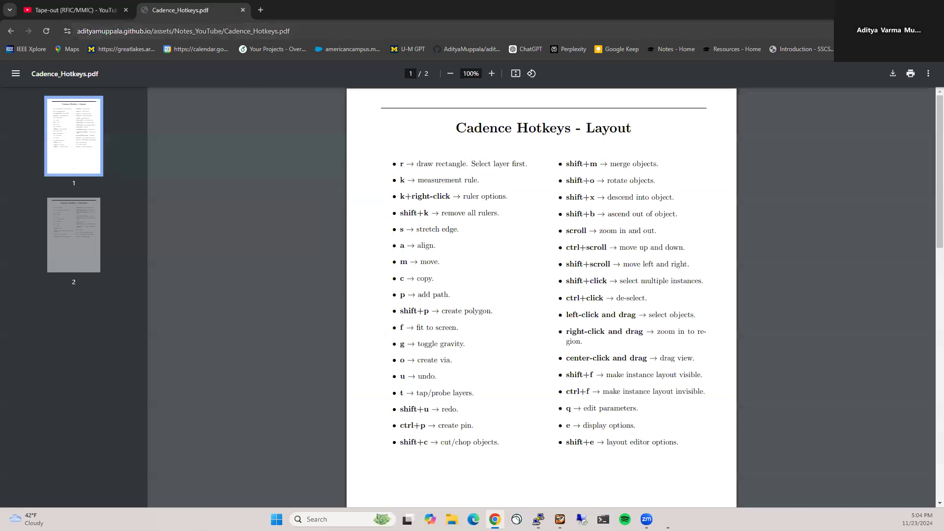
click(887, 8)
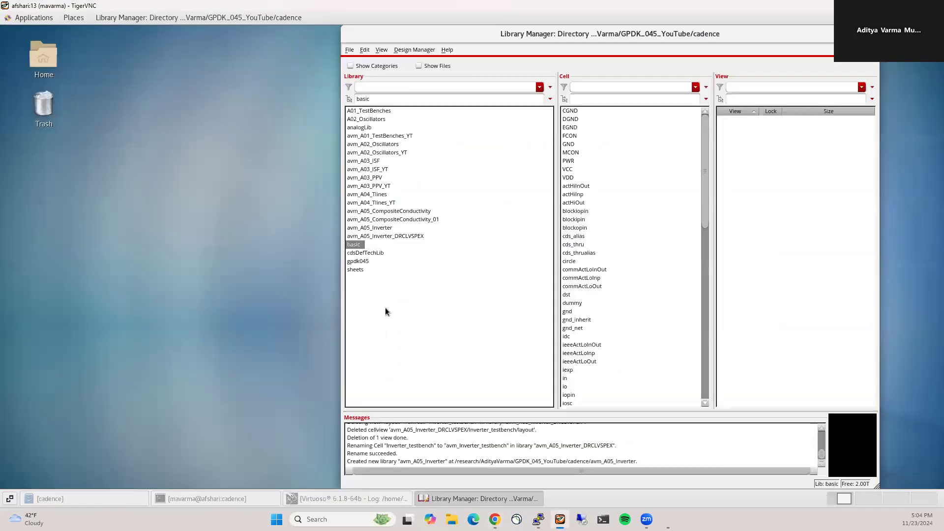
- Create a new library named avm_A05_Inverter_YT and attach it to the existing technology library gpdk045
click(350, 50)
mouse_move(360, 62)
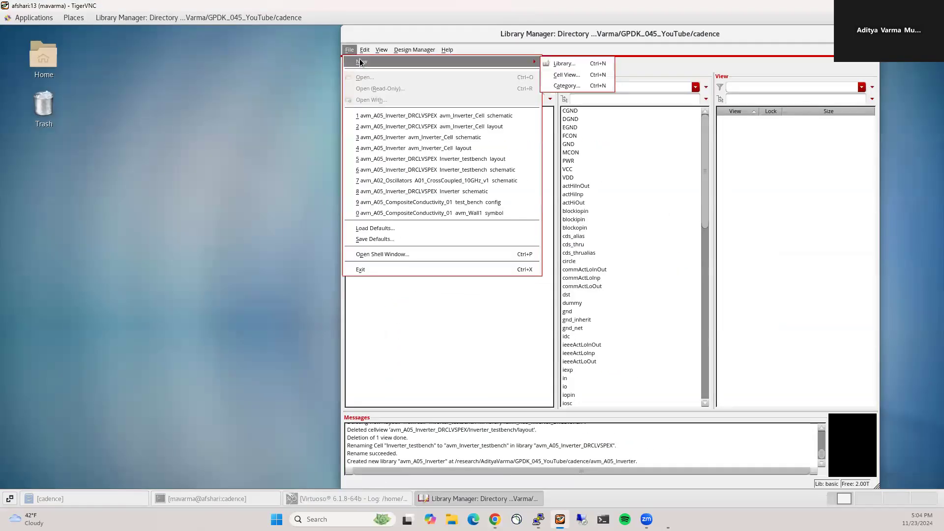
click(575, 62)
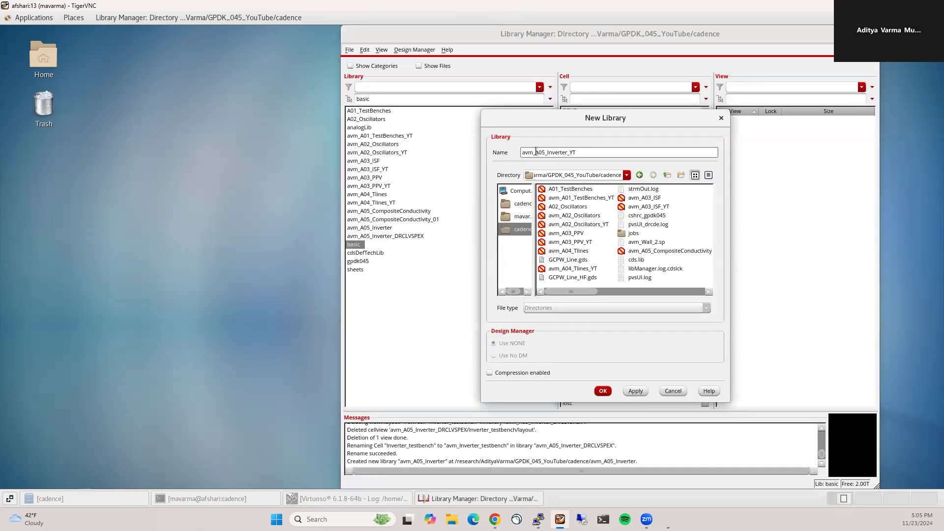
drag(536, 153, 523, 152)
click(585, 152)
click(602, 390)
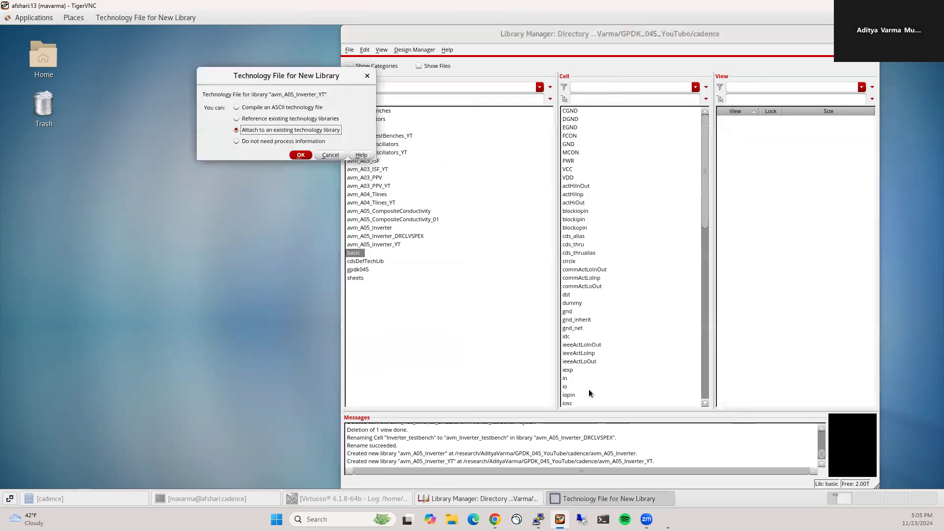
click(296, 155)
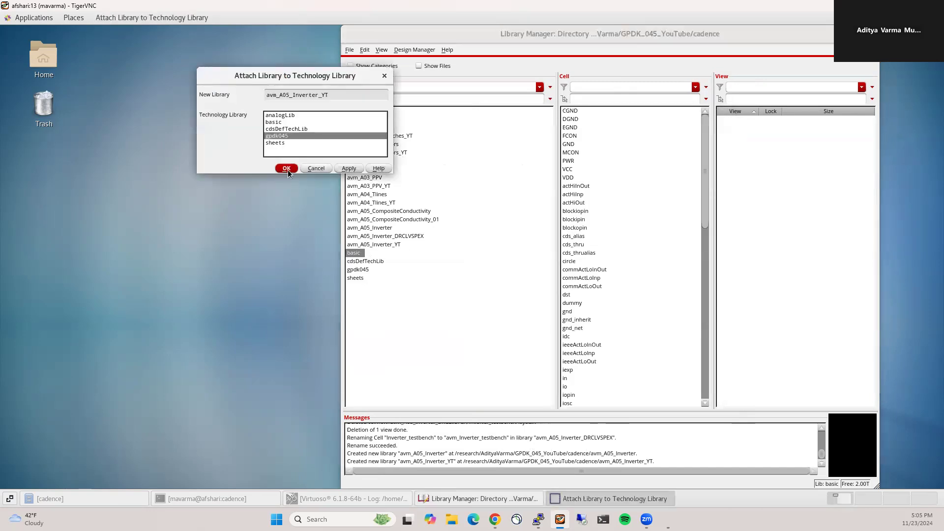
click(287, 169)
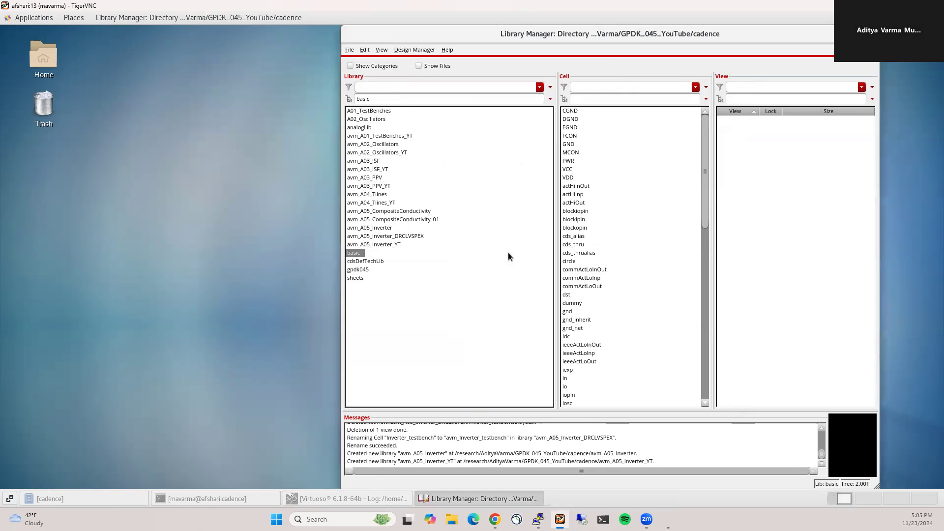
- Create a schematic cell view for cell avm_Inverter_Cell in library avm_A05_Inverter_YT and maximize its editor window
click(388, 244)
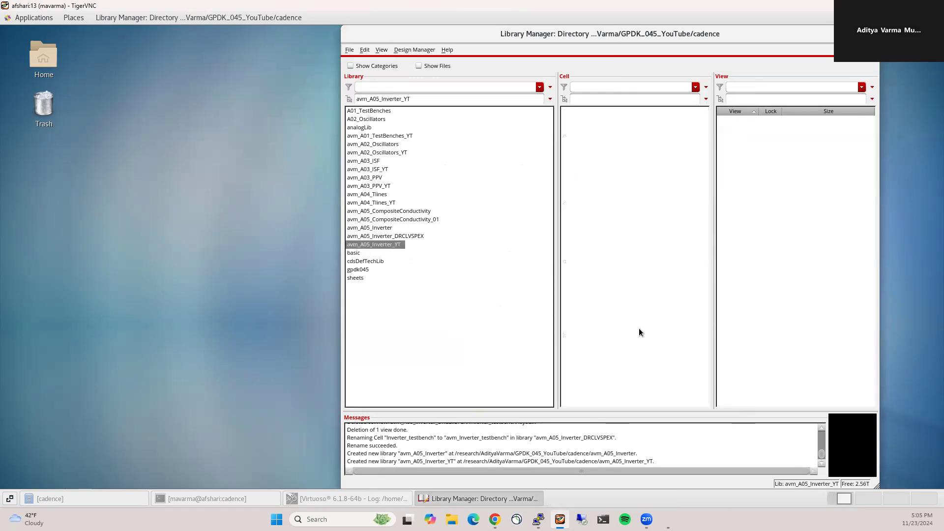
click(349, 50)
mouse_move(366, 59)
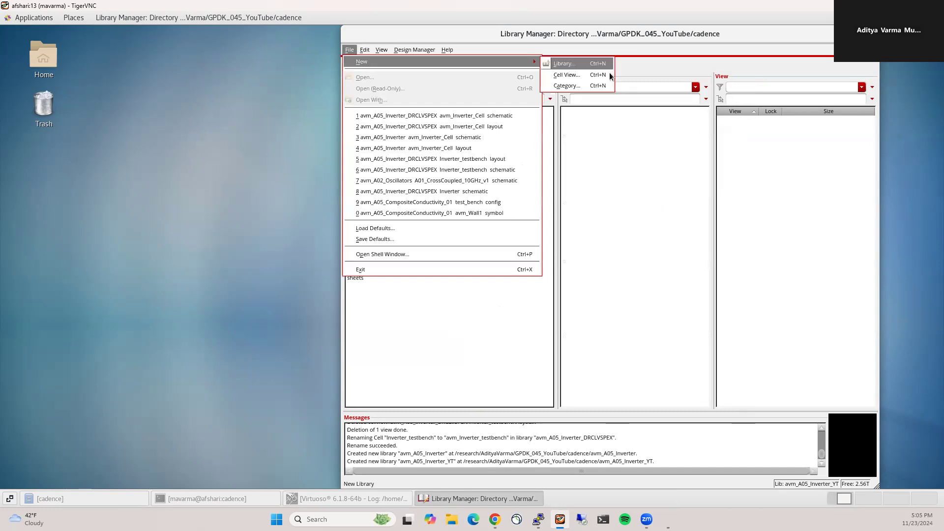
click(573, 75)
click(249, 137)
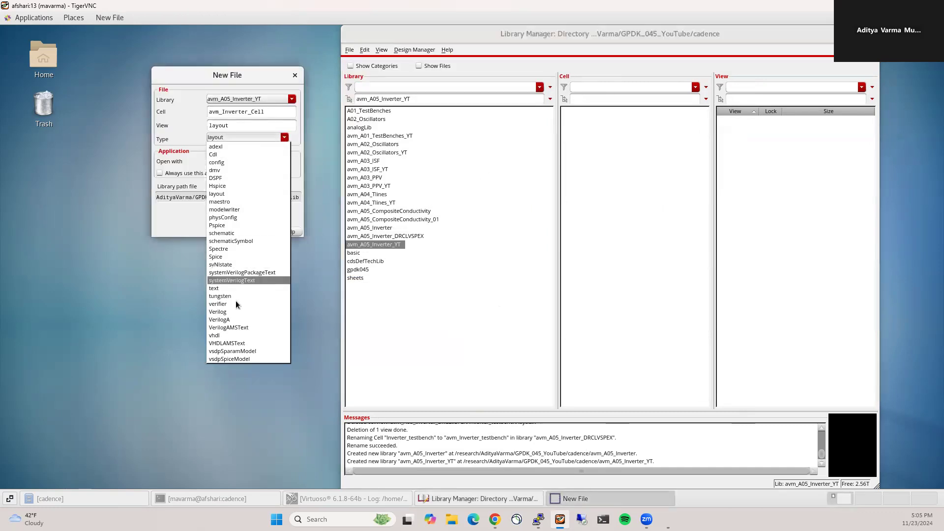
click(232, 232)
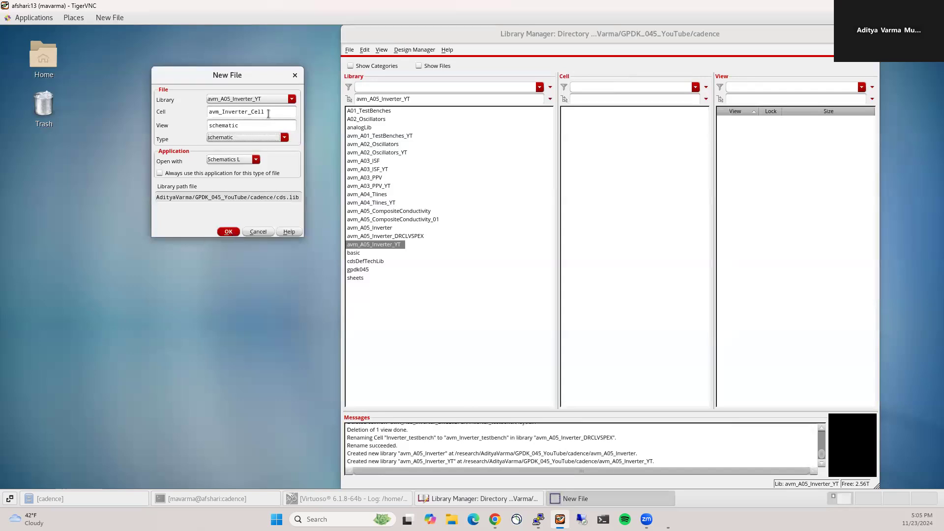
click(228, 232)
double_click(312, 52)
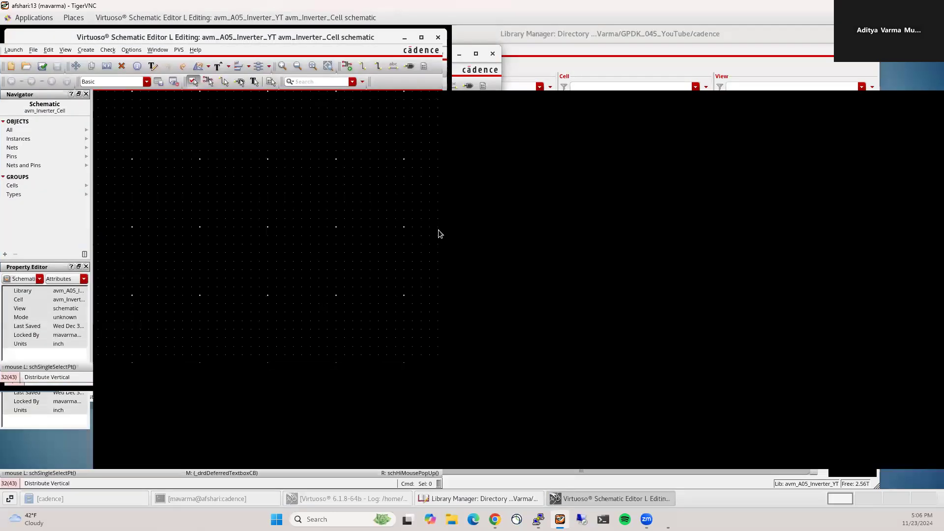
- Start adding an instance in the schematic, and look up the schematic hotkeys in Cadence_Hotkeys.pdf in the browser
key(i)
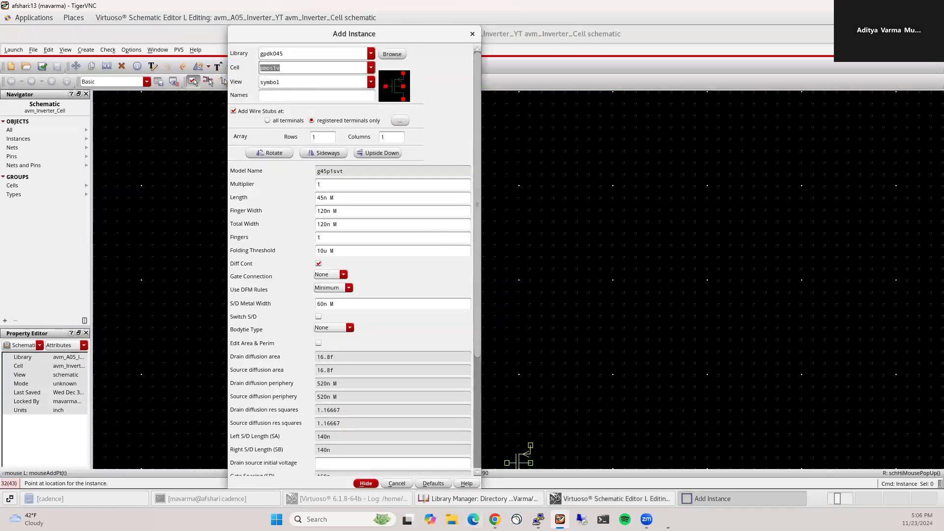
click(494, 519)
scroll(419, 220, down, 8)
scroll(418, 220, down, 3)
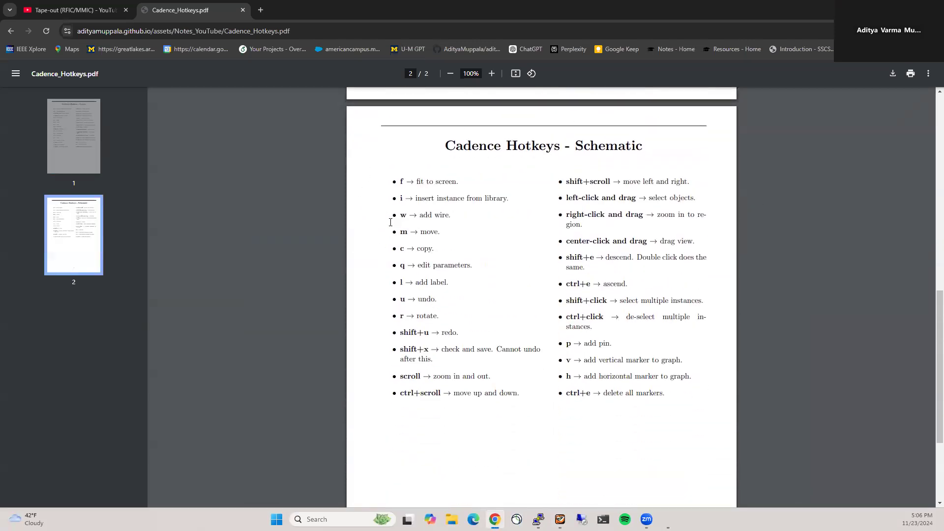
click(91, 8)
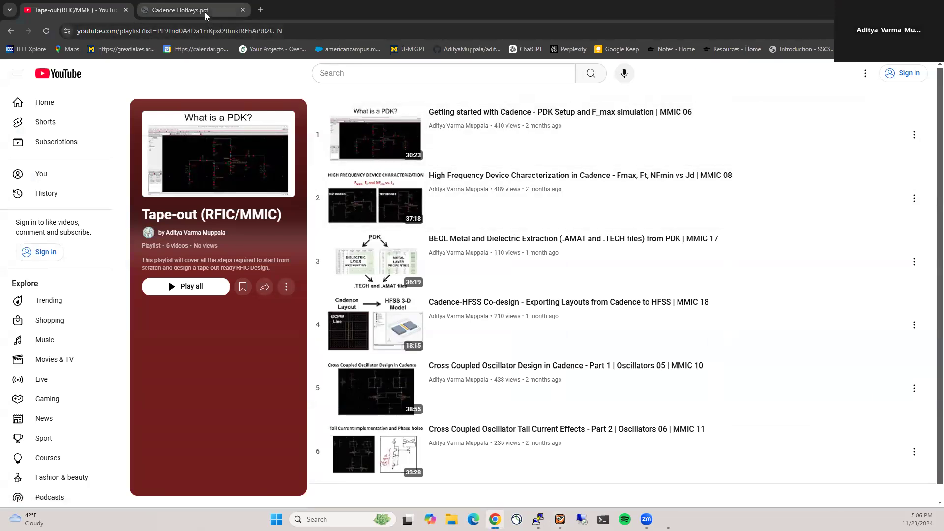
click(182, 10)
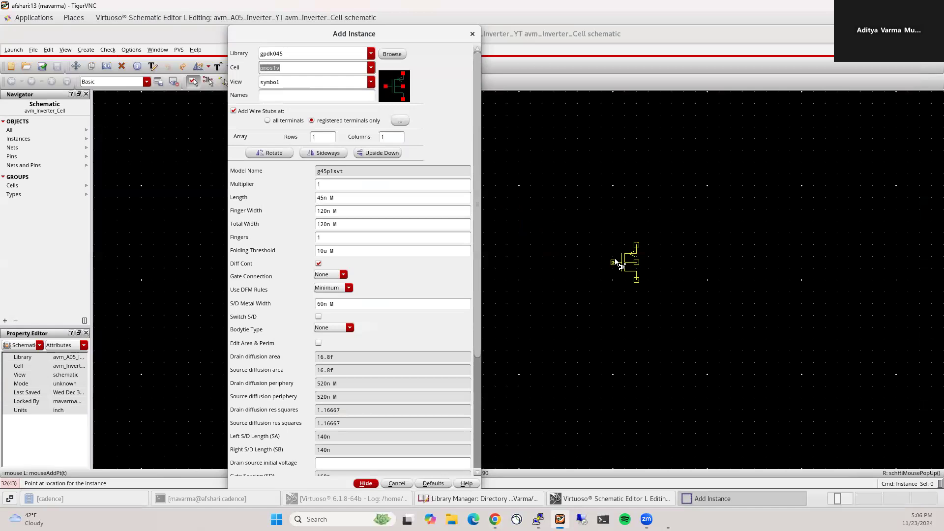
- Place a pmos1v instance from gpdk045 in the schematic and an nmos1v instance directly below it
click(543, 226)
key(Escape)
key(i)
click(372, 68)
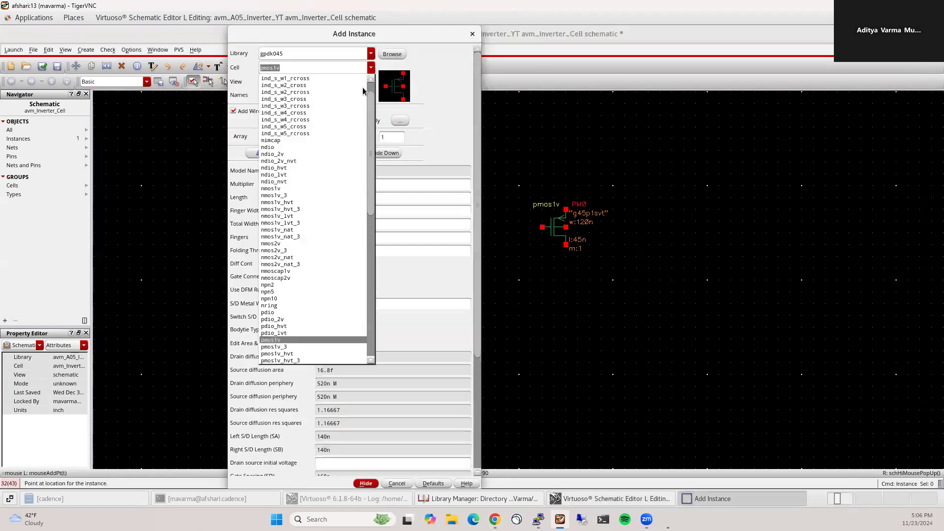
click(283, 188)
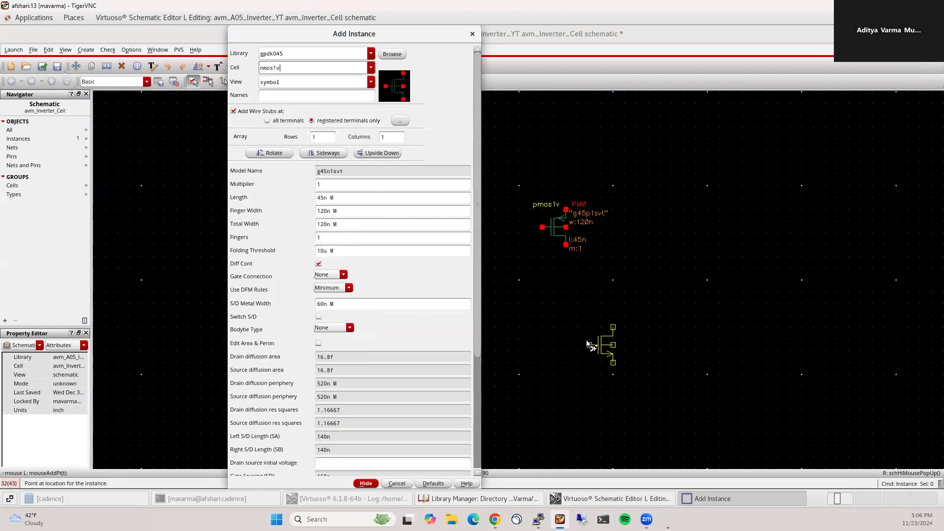
click(542, 300)
key(Escape)
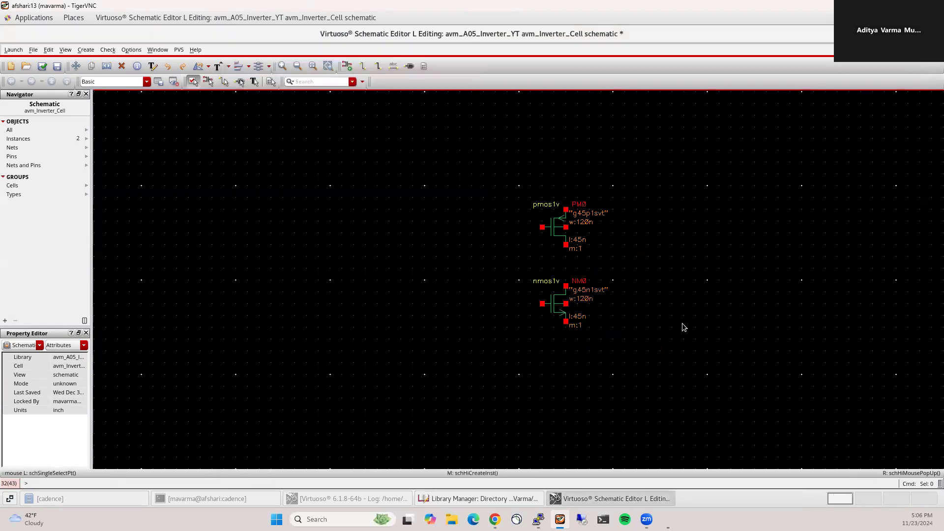
- Wire the PMOS drain to the NMOS drain, and connect the two gates together with a wire
key(w)
click(566, 245)
click(566, 286)
click(542, 227)
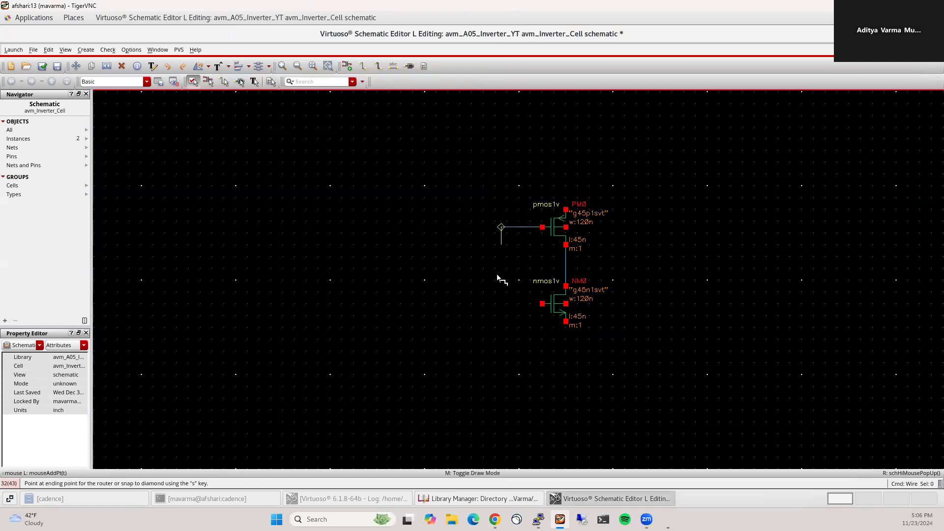
click(549, 307)
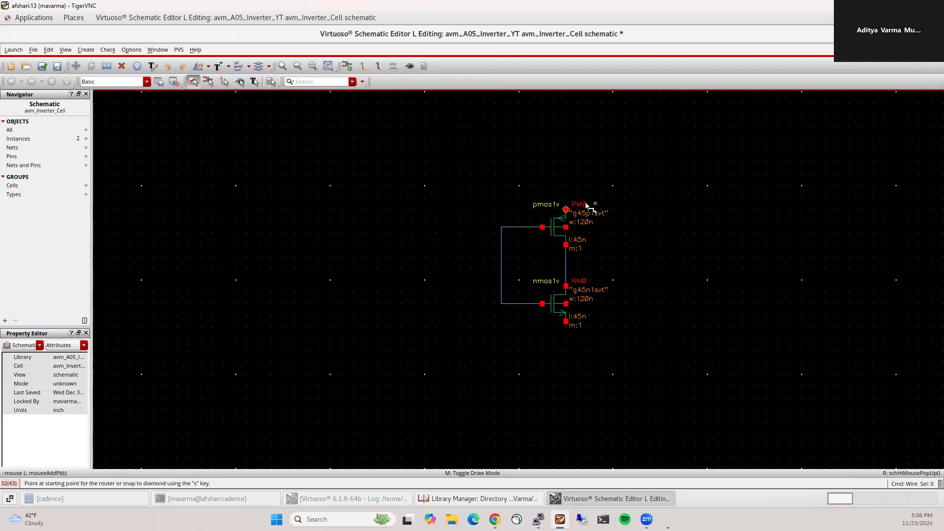
- Draw a wire stub upward from the PMOS source and another downward from the NMOS source
click(566, 187)
click(566, 163)
click(566, 321)
double_click(565, 368)
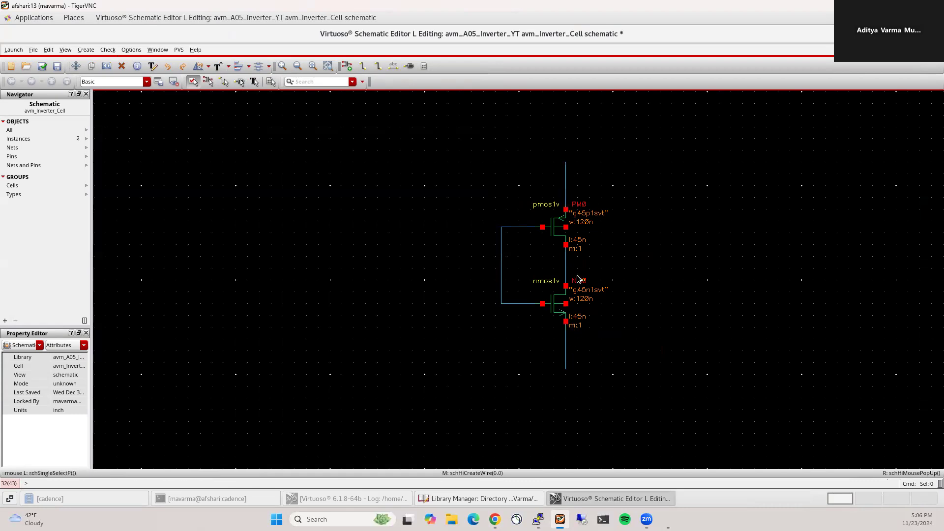
- Wire the NMOS body to its source wire and the PMOS body to its source wire
click(565, 304)
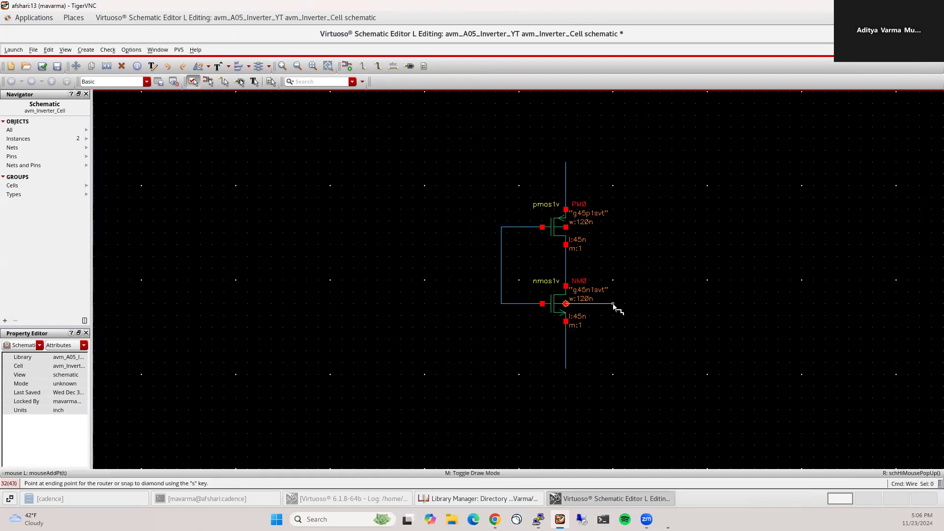
click(565, 351)
key(Escape)
key(w)
click(566, 228)
click(566, 180)
key(Escape)
- Draw a horizontal output wire from the shared drain node and a horizontal input wire from the shared gate wire
key(w)
click(647, 261)
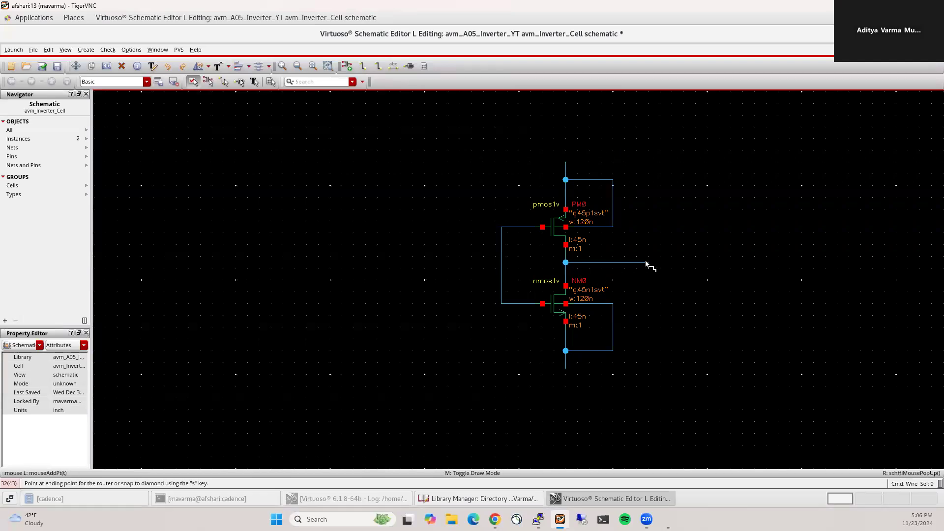
click(491, 262)
double_click(447, 262)
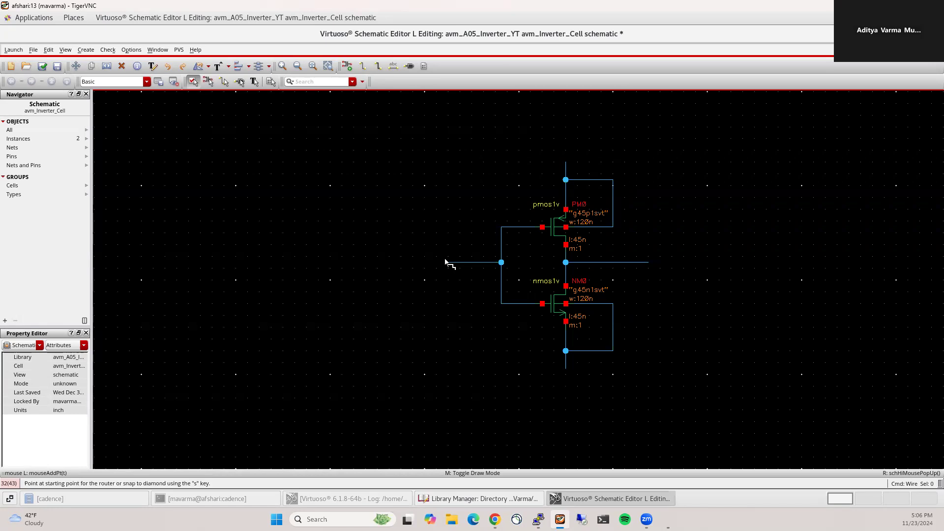
key(Escape)
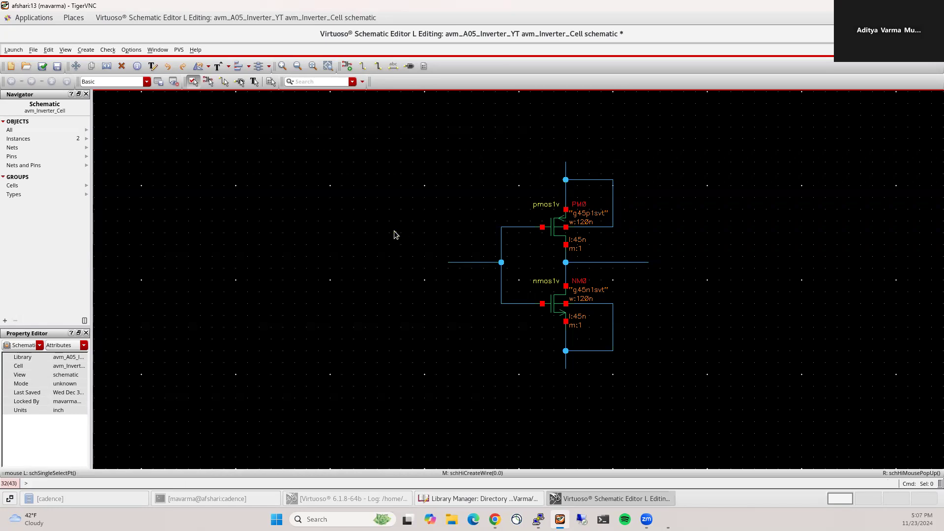
- Place inputOutput pins named Vdd on the PMOS source wire's free end and Vss on the NMOS source wire's free end
key(p)
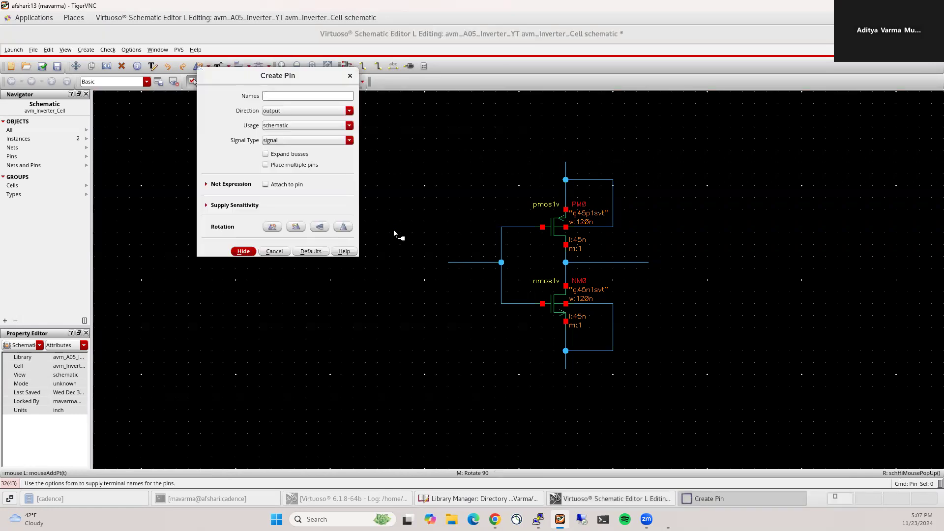
text(Vdd Vss)
click(338, 111)
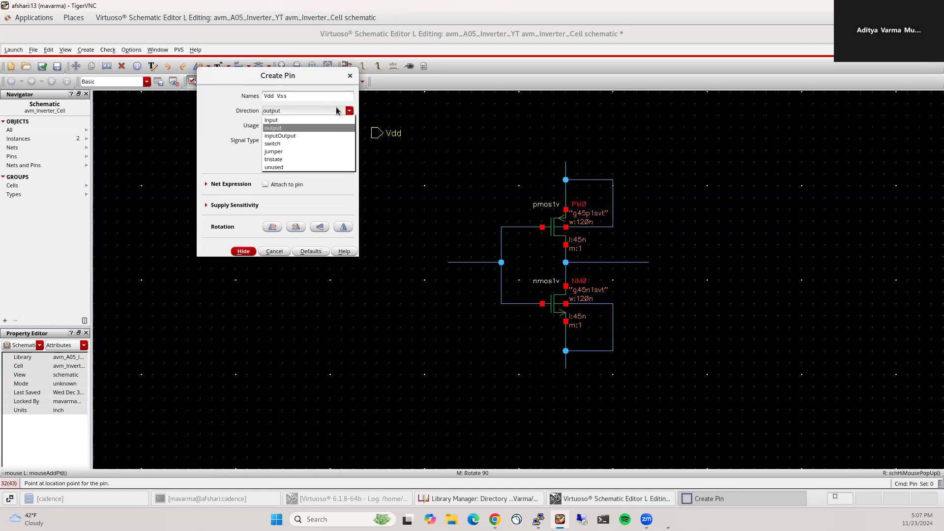
click(328, 135)
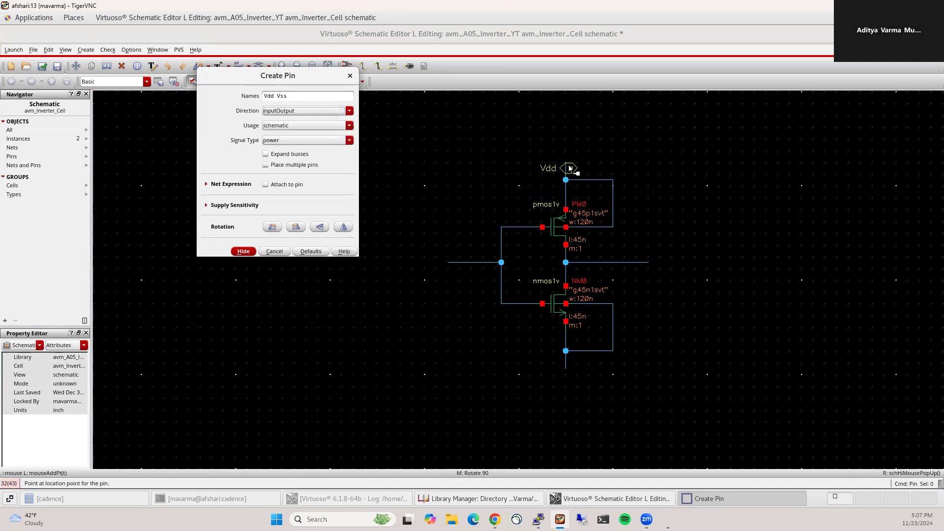
click(566, 163)
click(562, 368)
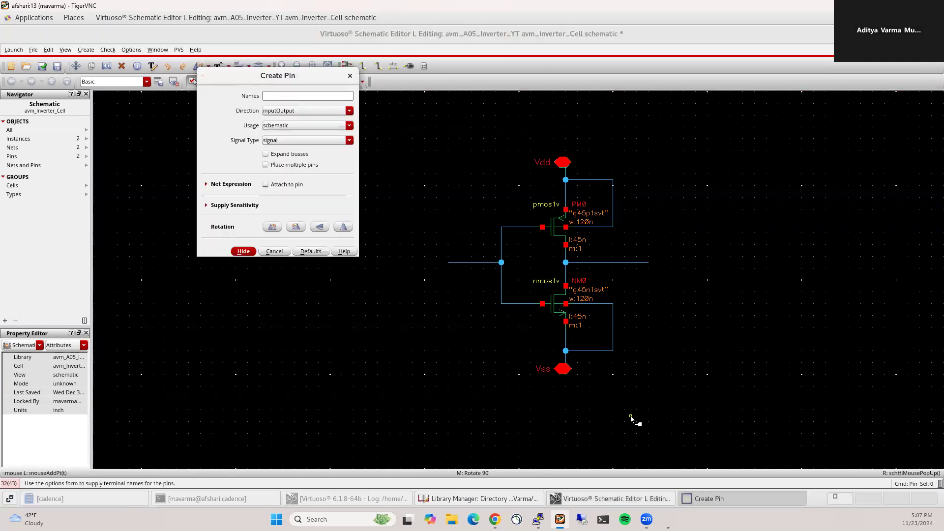
- Place an input pin named in on the free end of the gate wire
click(305, 110)
click(281, 117)
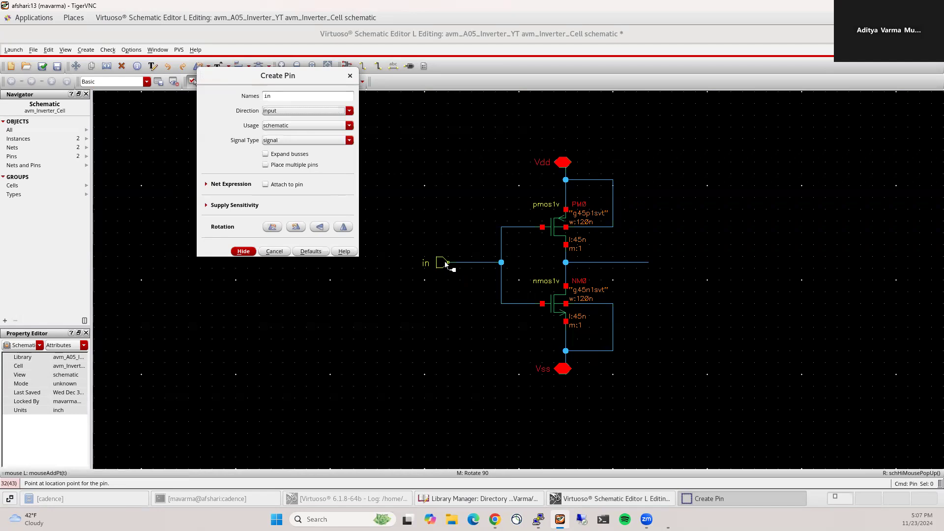
click(445, 261)
key(Escape)
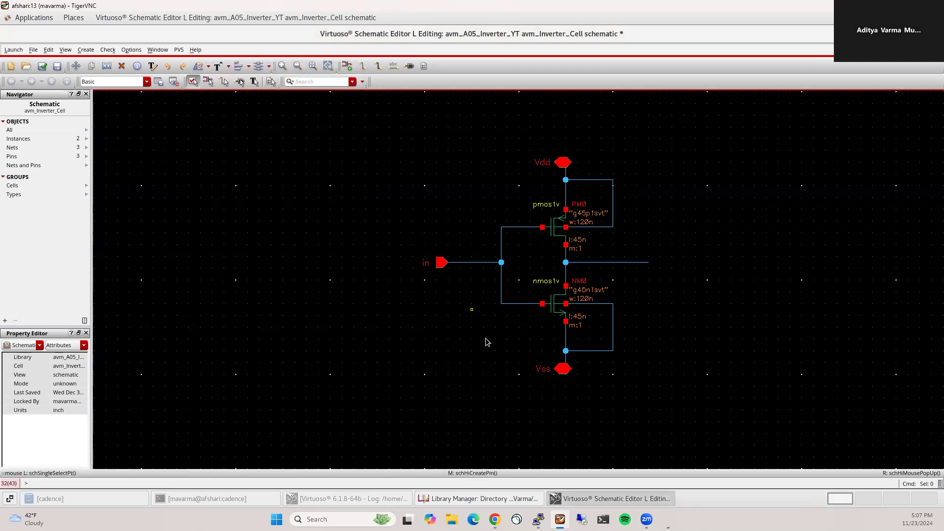
- Place an output pin named out on the free end of the drain wire, and check and save the schematic
key(p)
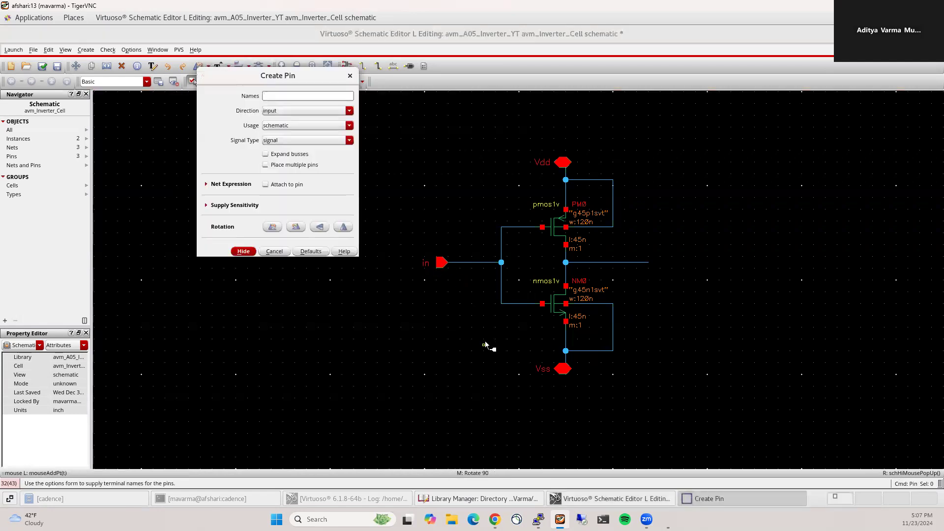
click(278, 111)
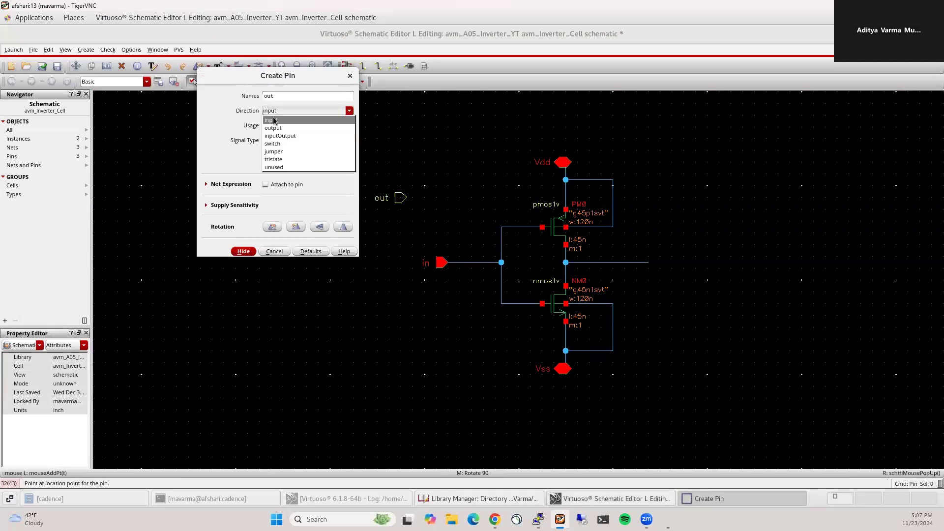
click(283, 127)
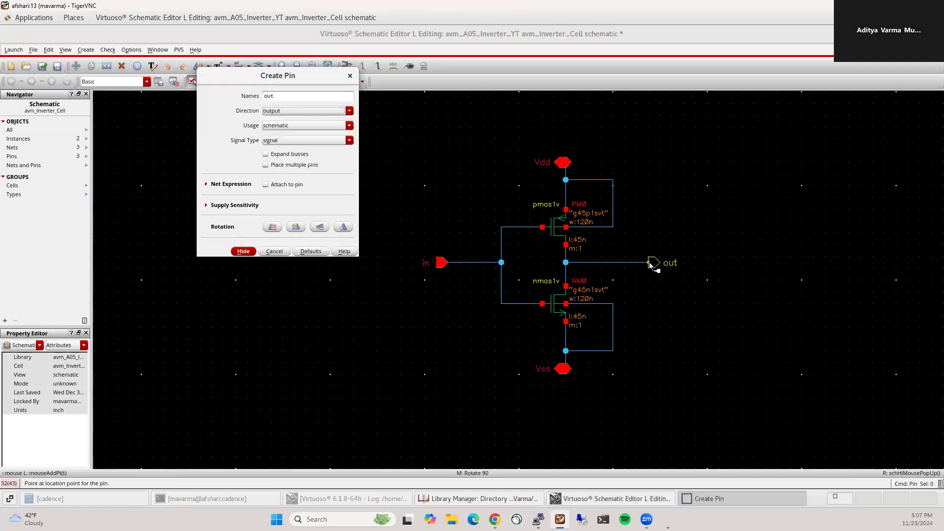
click(649, 265)
key(Escape)
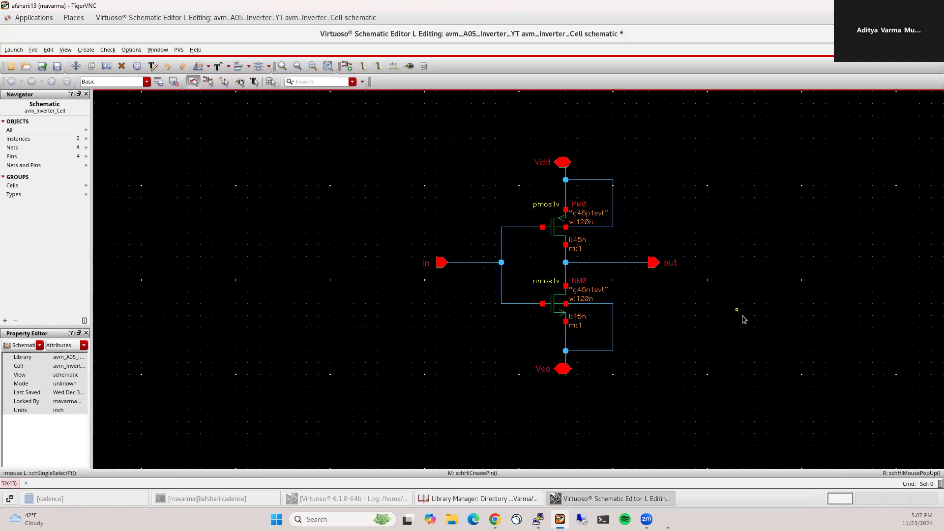
click(42, 66)
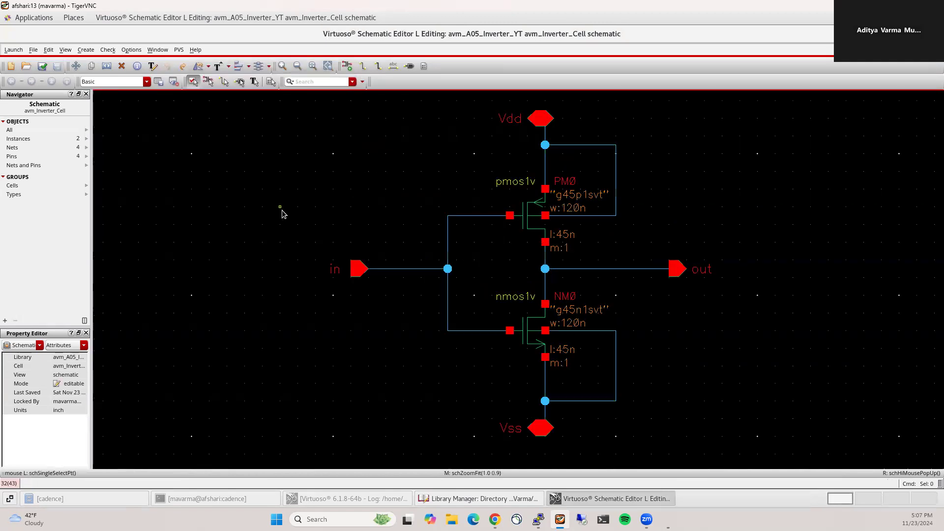
key(f)
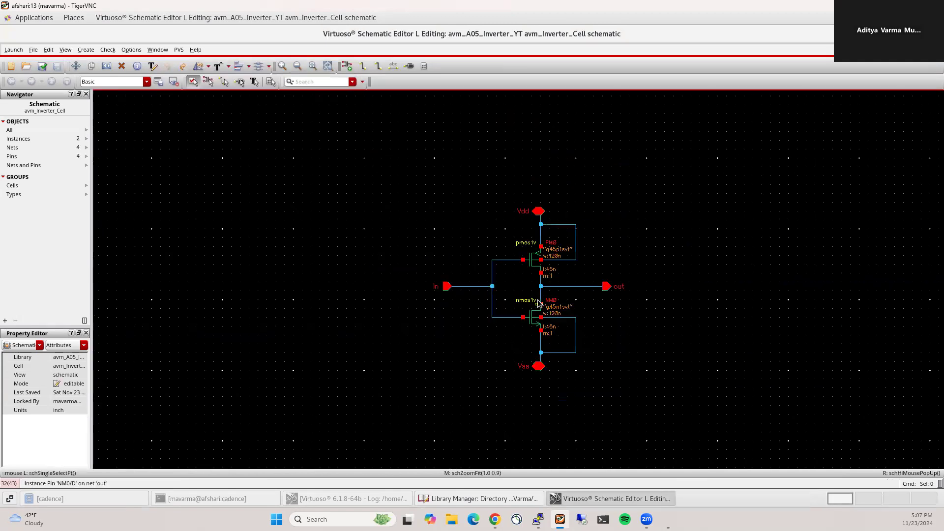
- Create a symbol cellview from the avm_Inverter_Cell schematic view with the schematicSymbol data type
click(82, 51)
mouse_move(147, 178)
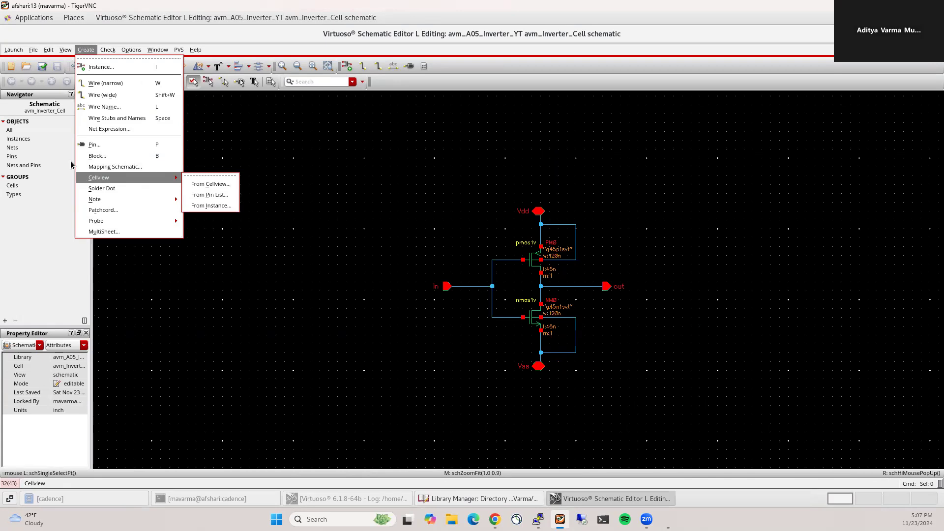
mouse_move(117, 178)
click(214, 183)
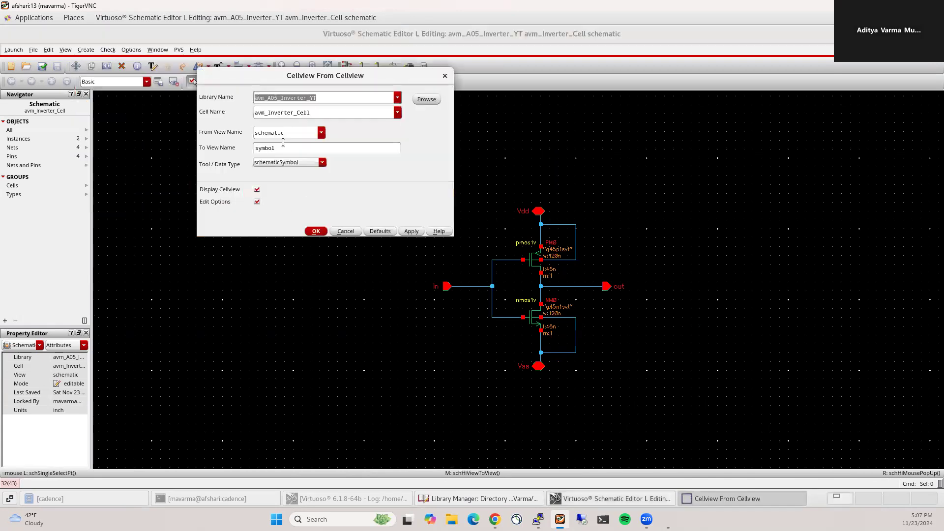
click(316, 231)
- Assign Vdd to the top pins and Vss to the bottom pins, and generate the symbol
drag(257, 159, 237, 161)
key(ctrl+x)
click(263, 173)
key(ctrl+v)
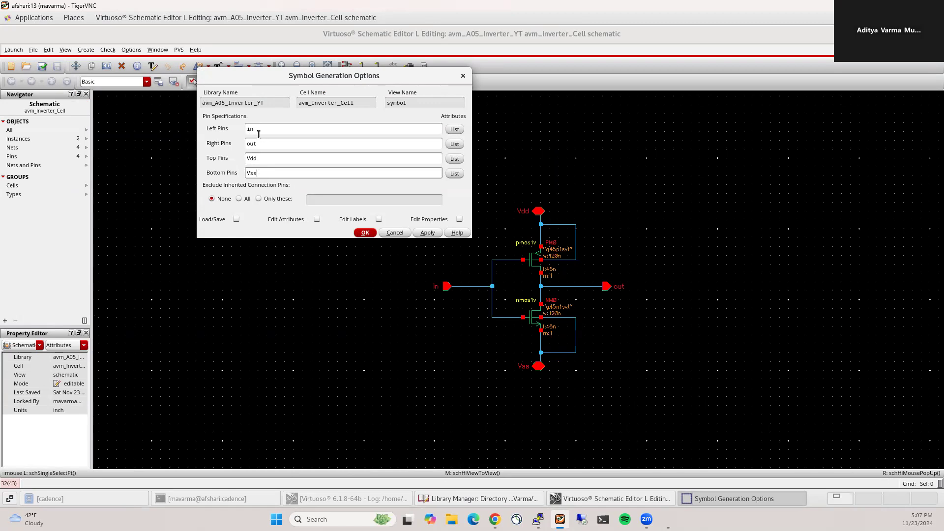
click(366, 233)
double_click(392, 54)
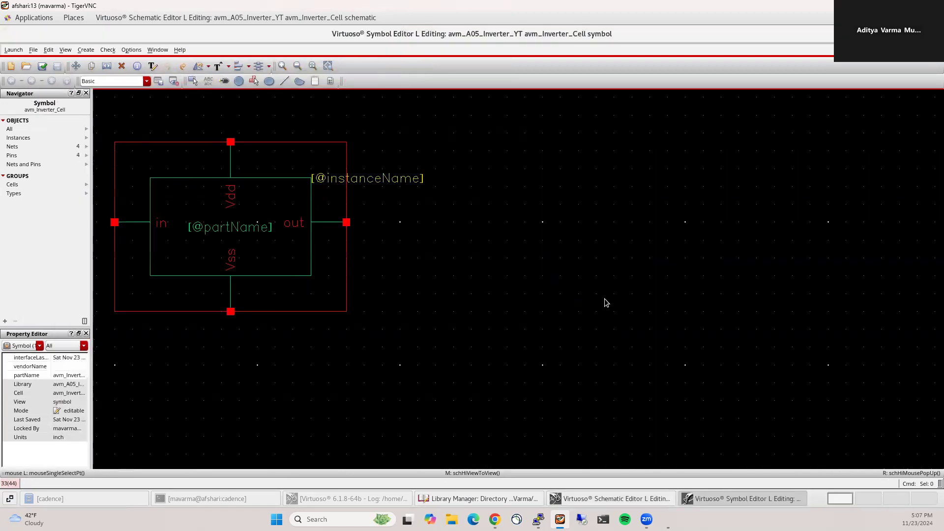
- Delete the green inner rectangle of the generated symbol
key(f)
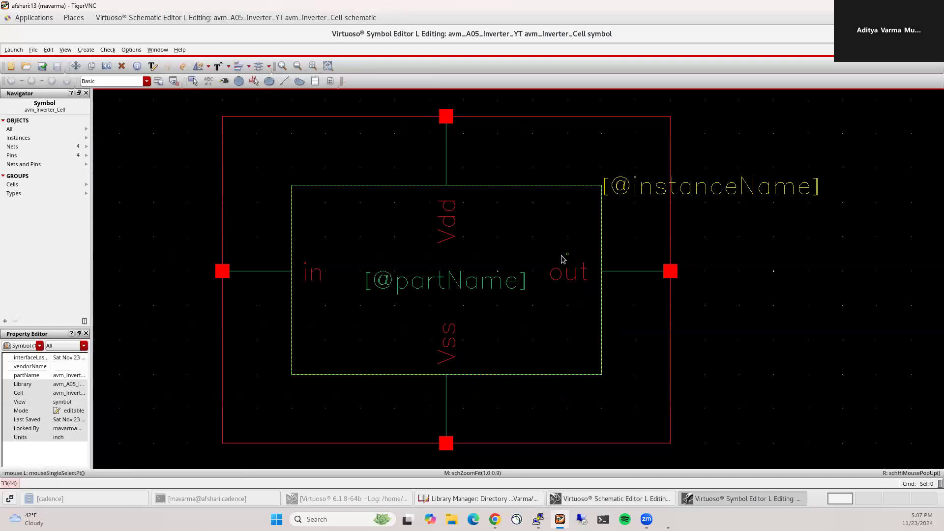
key(ctrl+z)
click(561, 220)
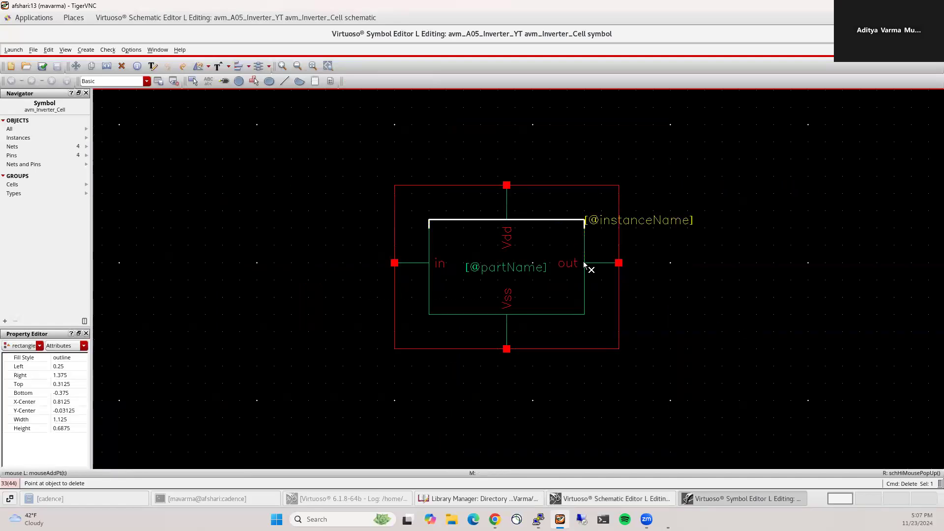
key(Delete)
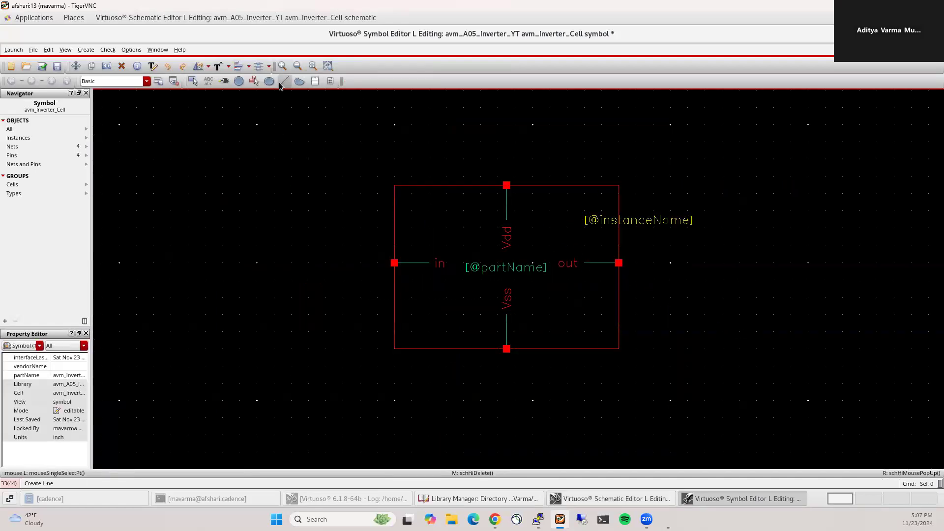
- Draw a closed triangle from lines, with its vertical side at the in stub and its tip pointing toward the out pin
click(284, 81)
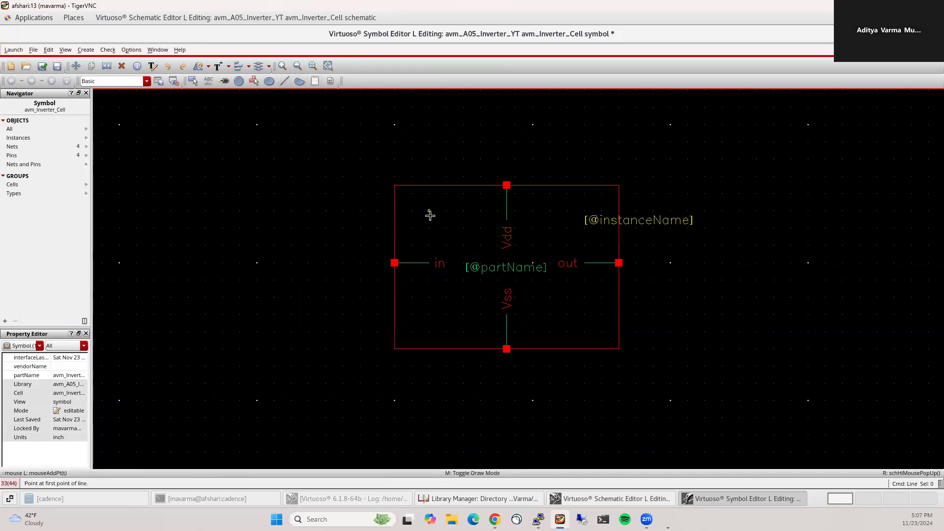
click(429, 212)
click(429, 314)
click(549, 263)
click(430, 213)
key(Escape)
- Stretch the triangle's tip one snap horizontally toward the out label
ctrl+scroll(528, 252, up, 2)
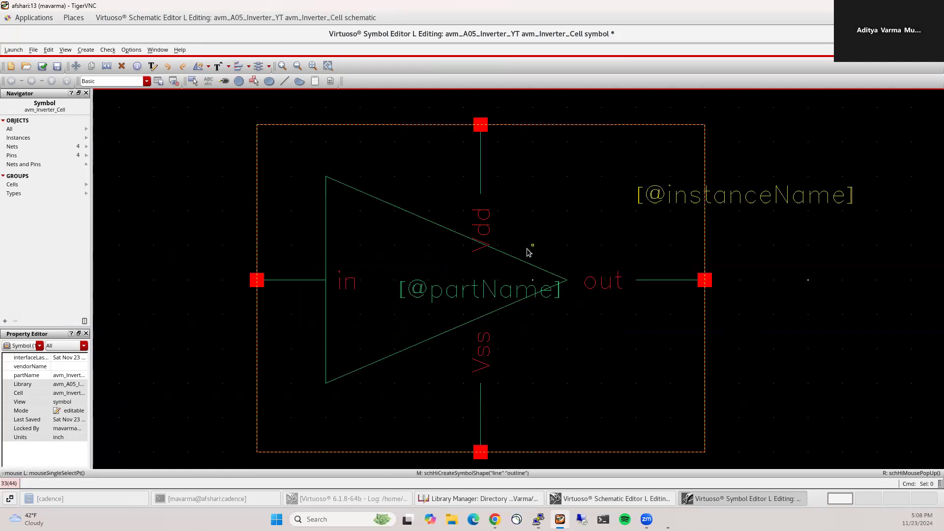
drag(566, 280, 584, 278)
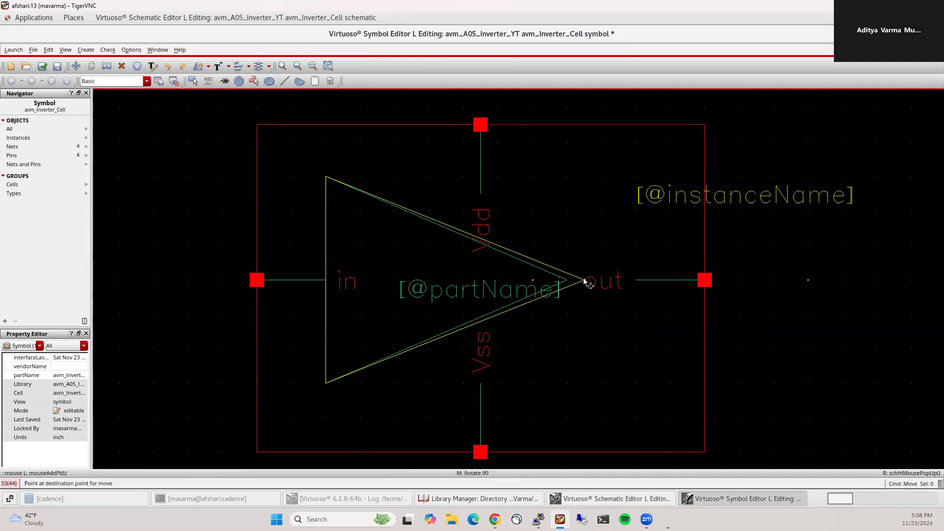
click(585, 282)
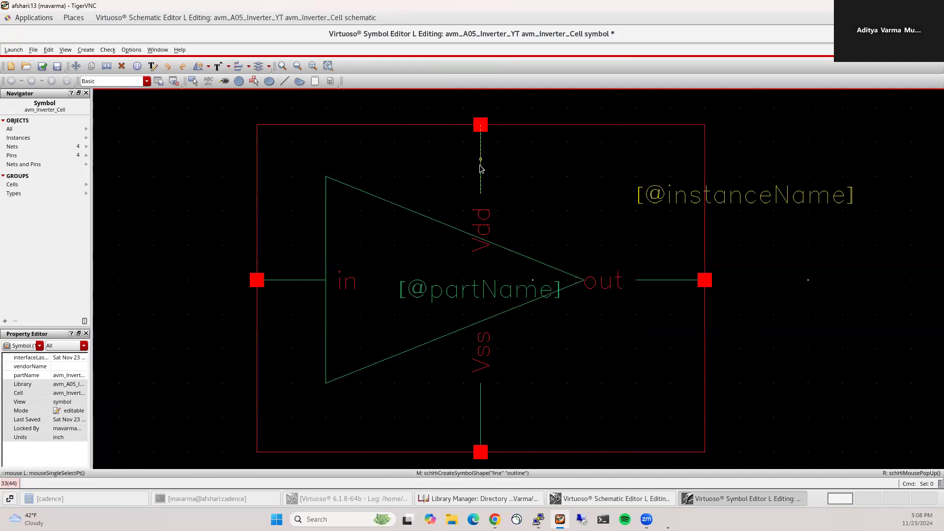
- Move the Vdd pin and stub onto the triangle's upper edge and the Vss pin and stub onto its lower edge
drag(480, 168, 494, 209)
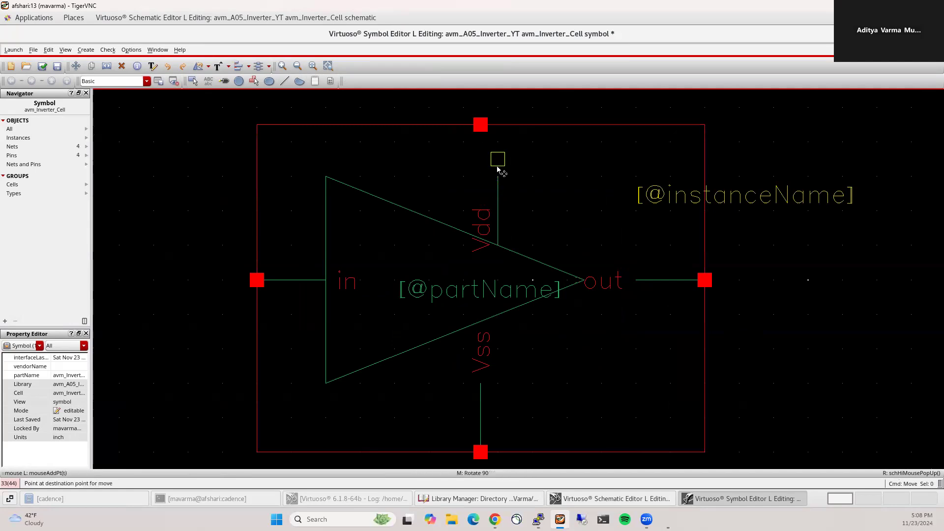
click(498, 203)
drag(483, 402, 507, 331)
key(u)
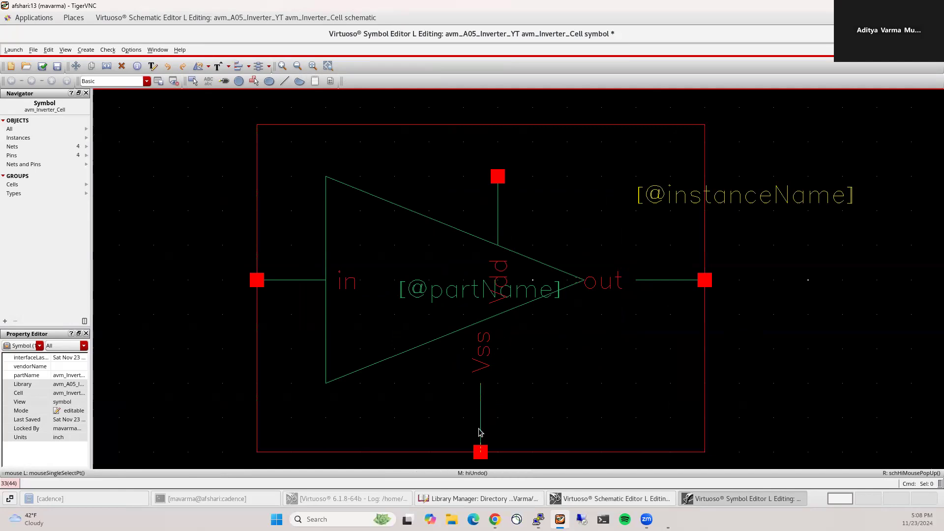
drag(482, 419, 502, 314)
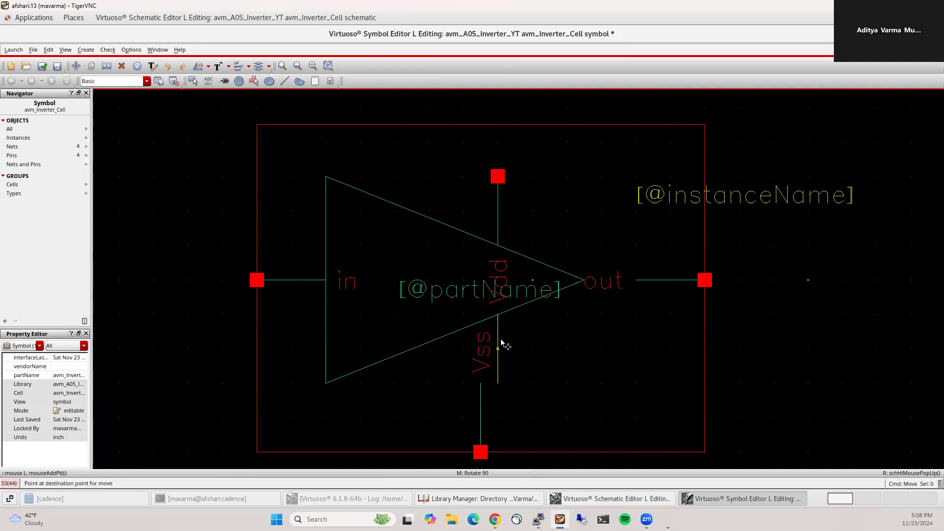
drag(482, 458, 499, 388)
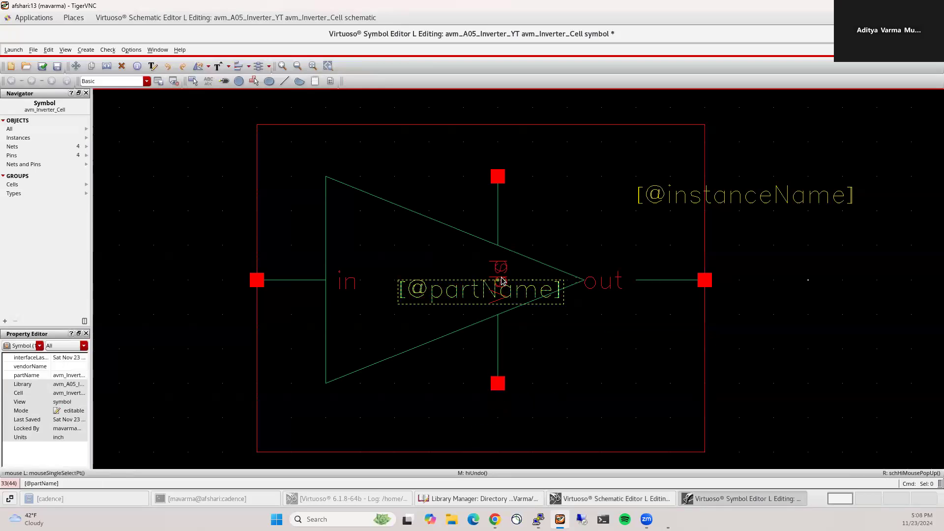
- Shrink the red selection box to a thin strip above the triangle, and move the Vdd and Vss labels beside their pins
scroll(414, 127, down, 1)
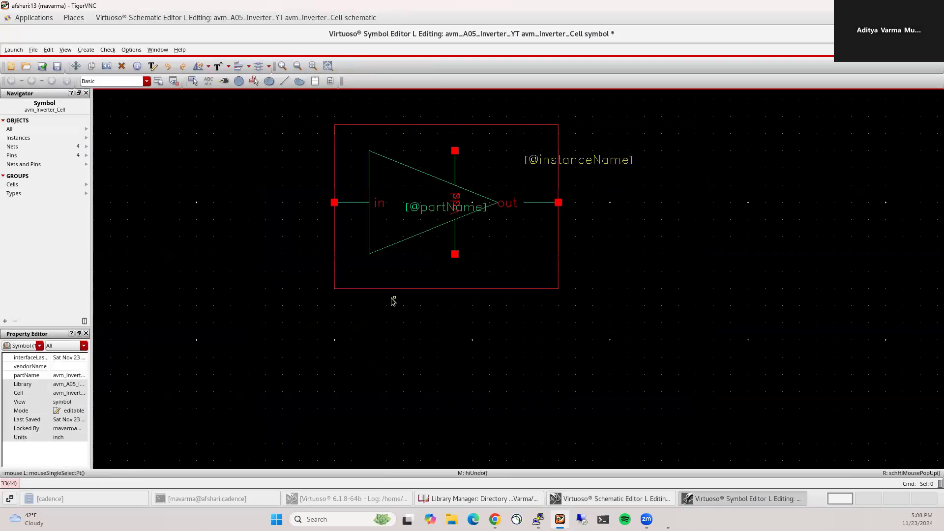
drag(430, 290, 402, 133)
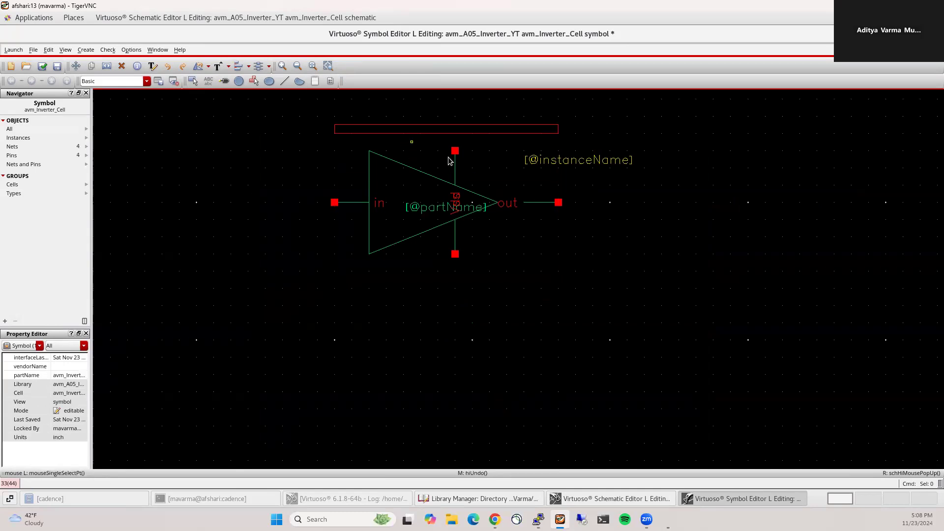
scroll(453, 152, up, 1)
drag(458, 250, 471, 159)
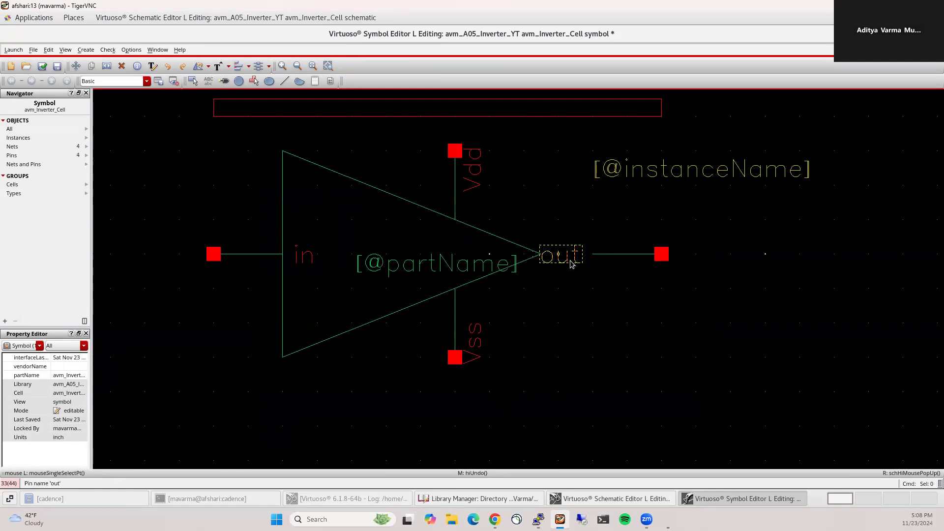
click(269, 82)
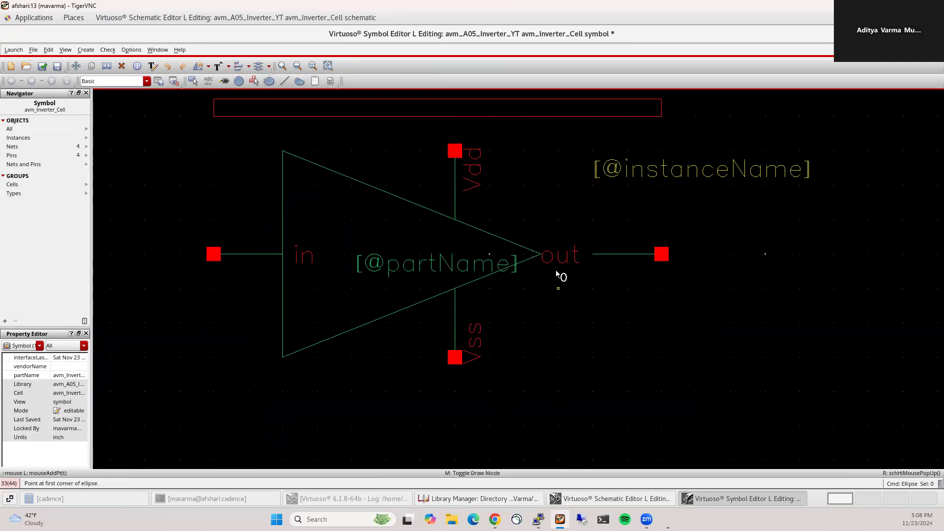
click(546, 259)
key(Escape)
- Move the out label below the output stub and draw a small inversion circle touching the triangle's tip
drag(565, 257, 634, 310)
click(239, 81)
click(559, 254)
click(542, 254)
key(Escape)
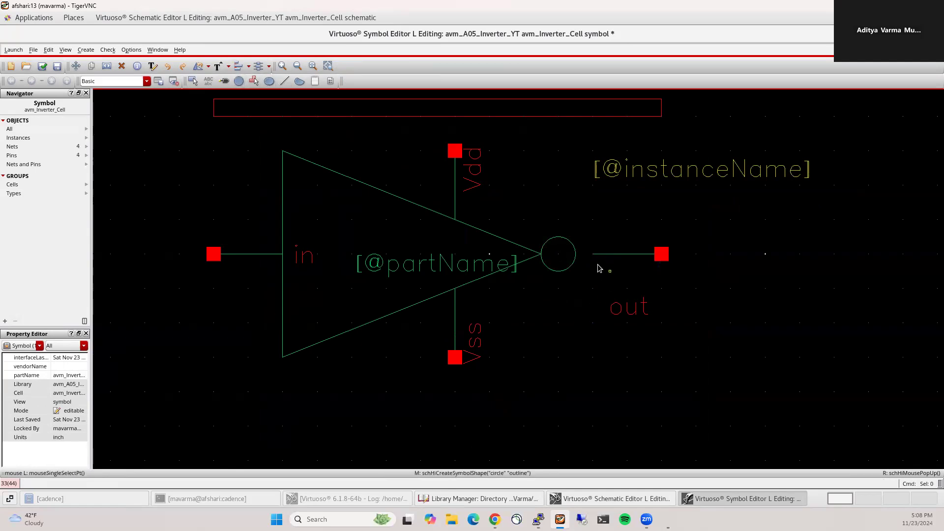
- Move the output pin and stub against the inversion circle, and place the out and in labels just below their stubs
drag(619, 260, 650, 255)
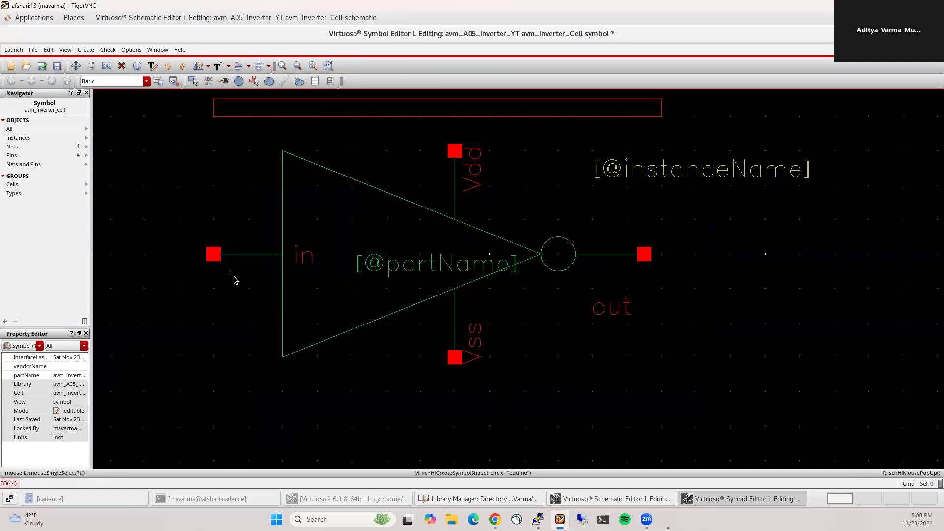
click(607, 313)
drag(608, 310, 607, 271)
click(610, 273)
click(305, 254)
drag(305, 255, 256, 268)
click(257, 268)
- Try to reposition the red selection box below and across the triangle
click(449, 116)
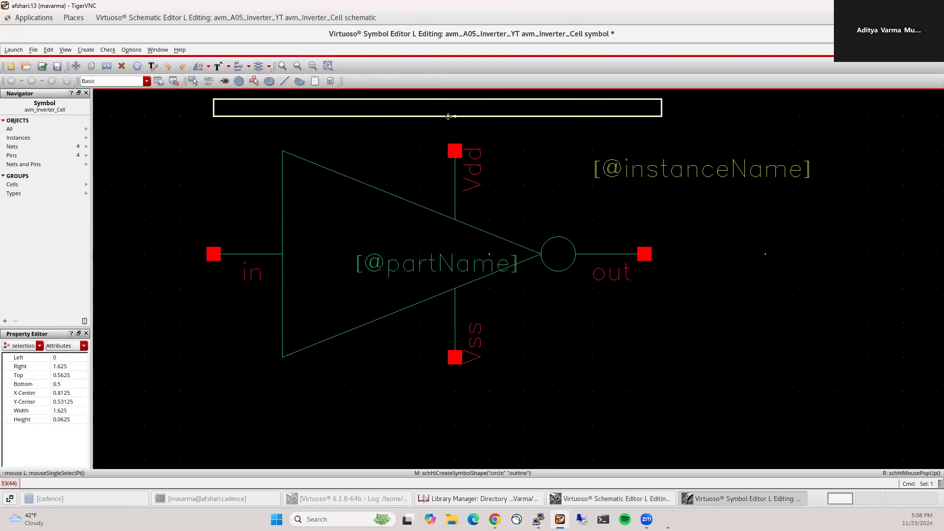
key(m)
click(437, 116)
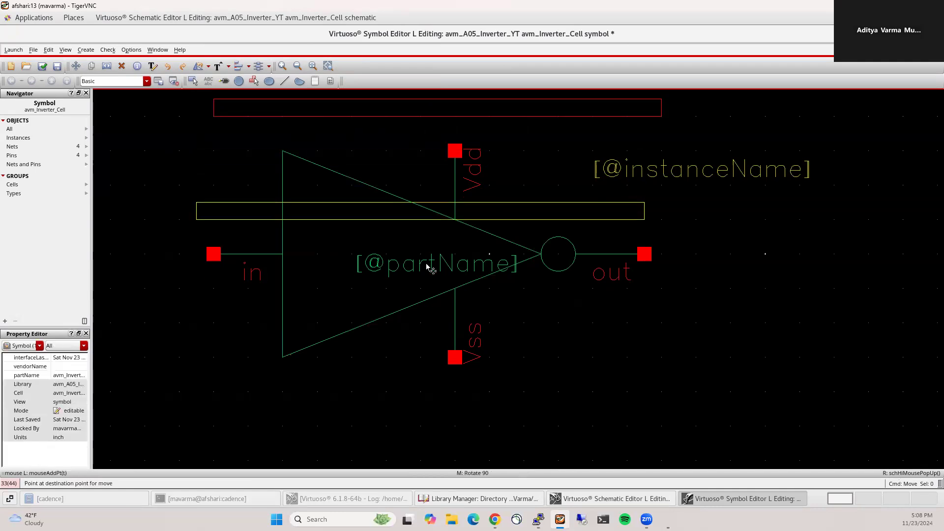
click(437, 394)
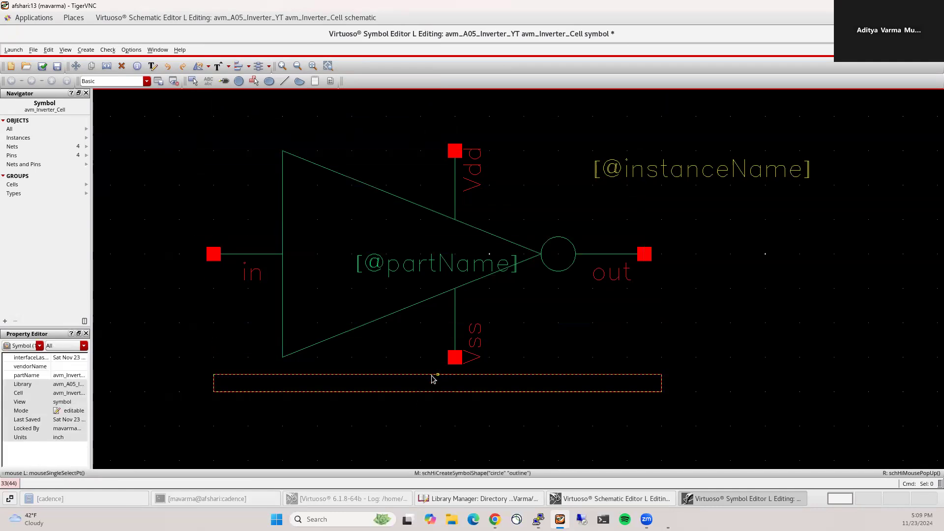
drag(214, 378, 213, 342)
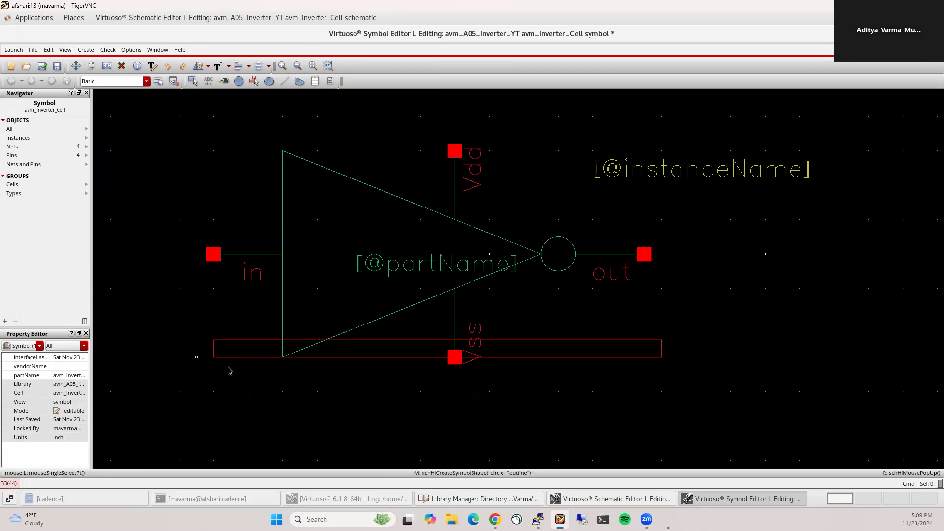
click(392, 359)
click(407, 399)
drag(508, 341, 508, 204)
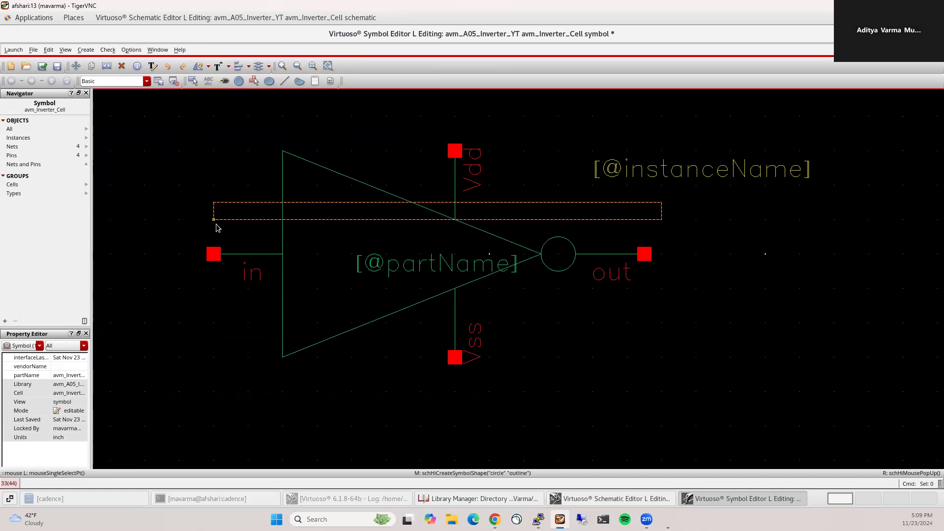
- Pull the red selection box clear of the symbol graphics and delete it
drag(221, 220, 423, 387)
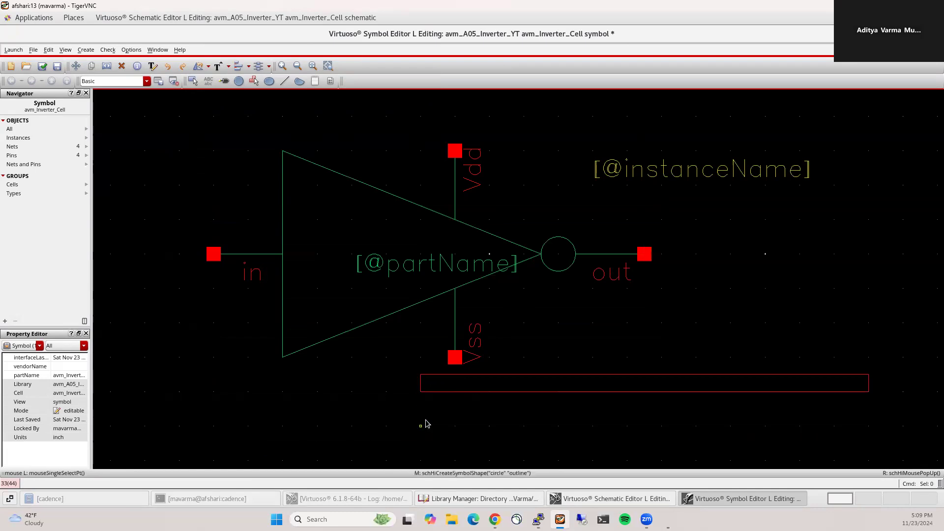
key(Delete)
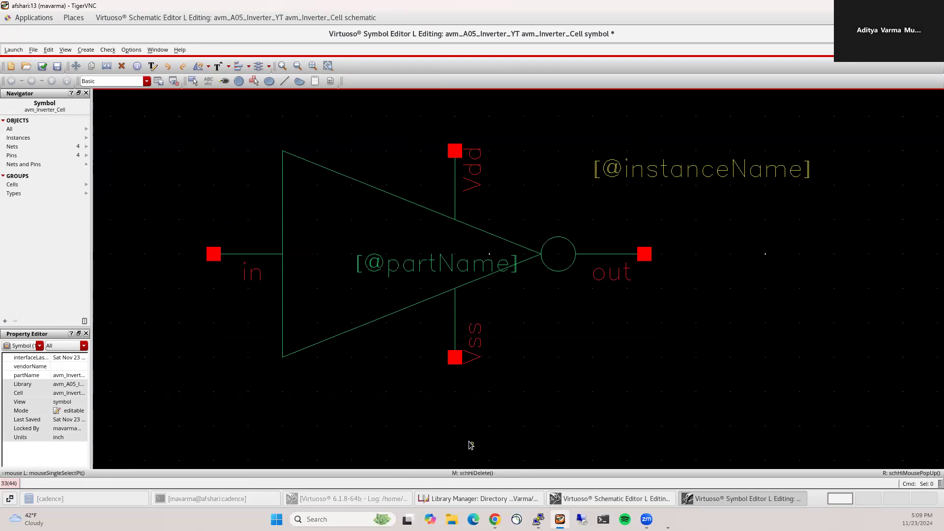
- Move the instanceName label closer to the Vdd pin and the partName label further inside the triangle
click(639, 176)
drag(639, 176, 553, 176)
click(432, 274)
drag(432, 273, 386, 250)
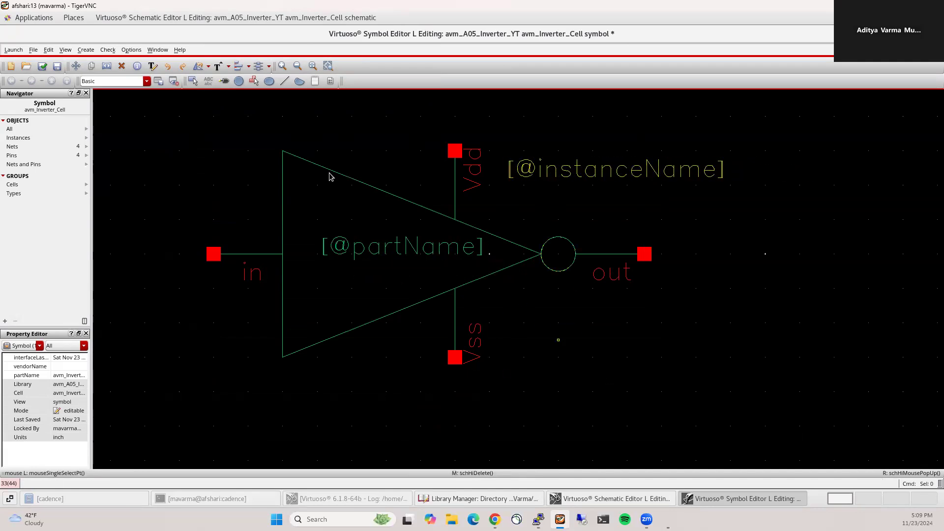
- Change the partName label text to inverter and move it within the triangle toward the input side
click(402, 255)
double_click(386, 248)
text(inverter)
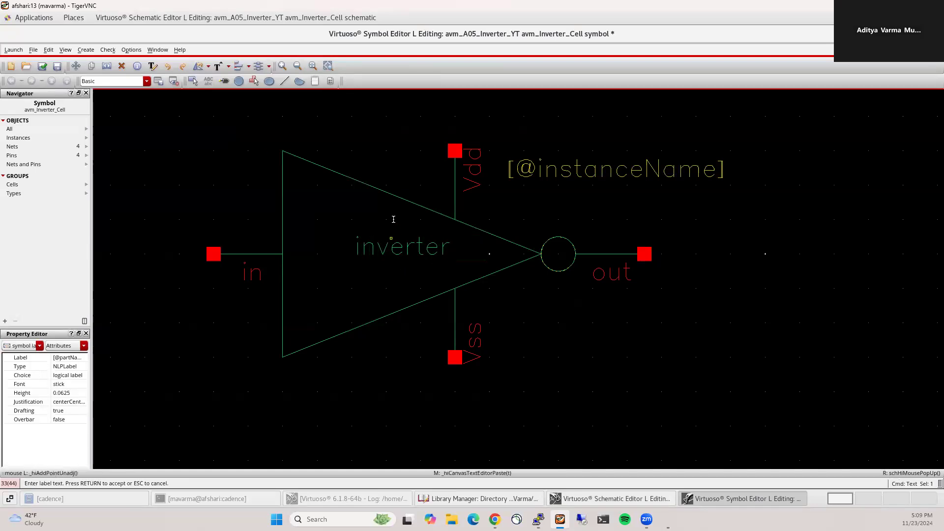
key(Return)
drag(385, 235, 358, 244)
click(361, 247)
- Change the instanceName label text to inv_1, and check and save the symbol
double_click(602, 170)
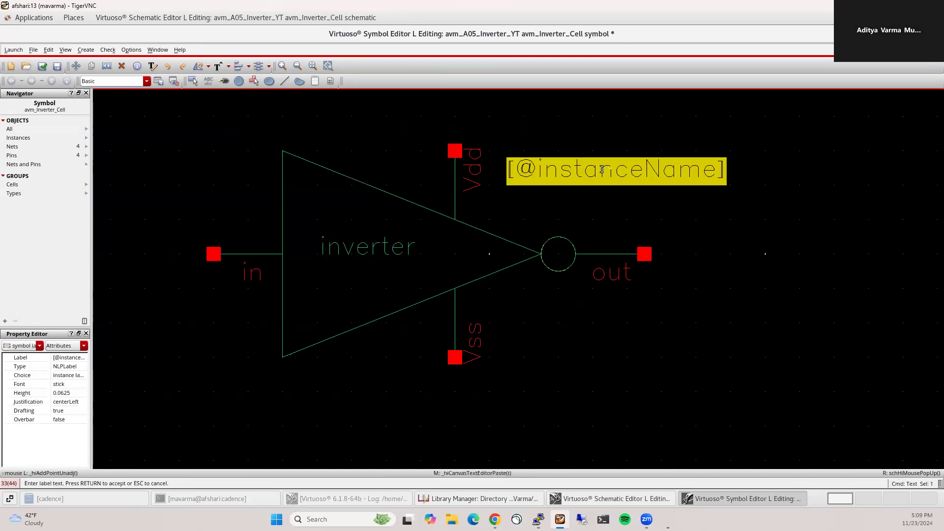
text(inve)
key(BackSpace)
text(_1)
key(Return)
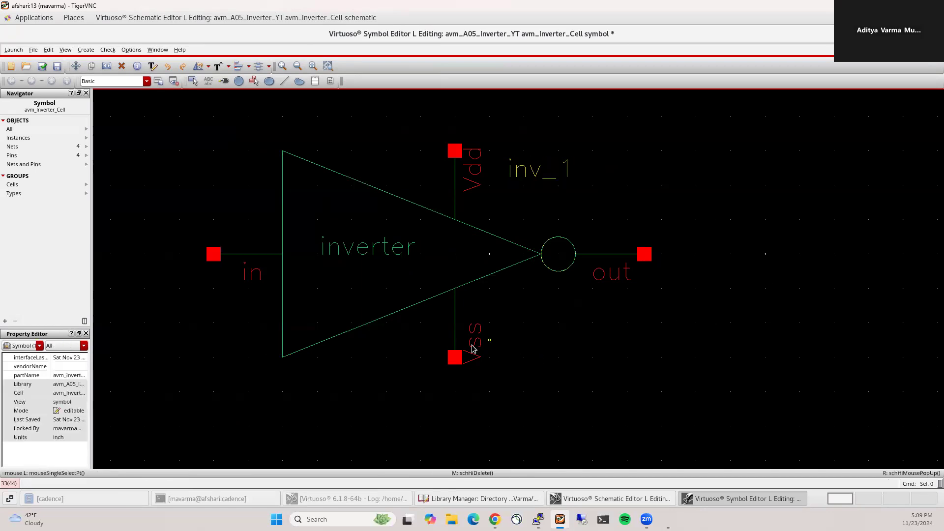
click(42, 65)
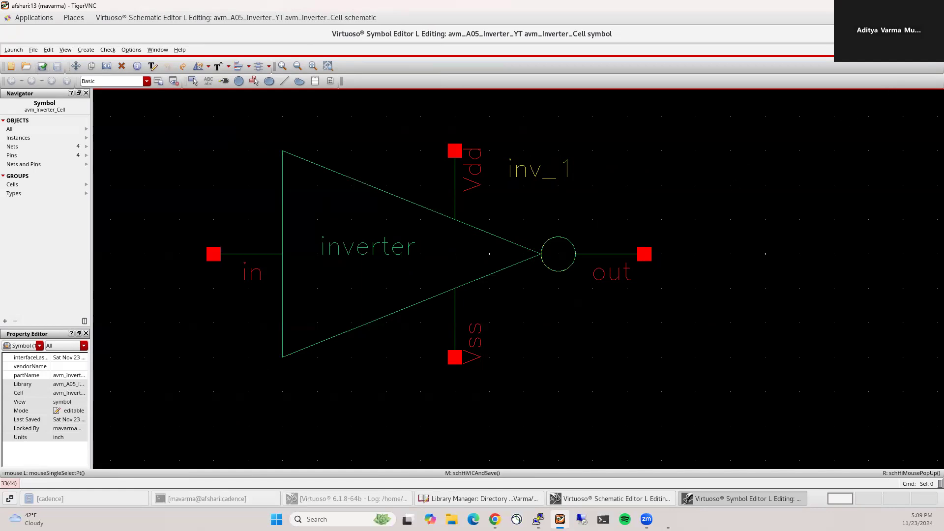
- Close the symbol and schematic editor windows of avm_Inverter_Cell to return to the Library Manager
click(933, 34)
key(f)
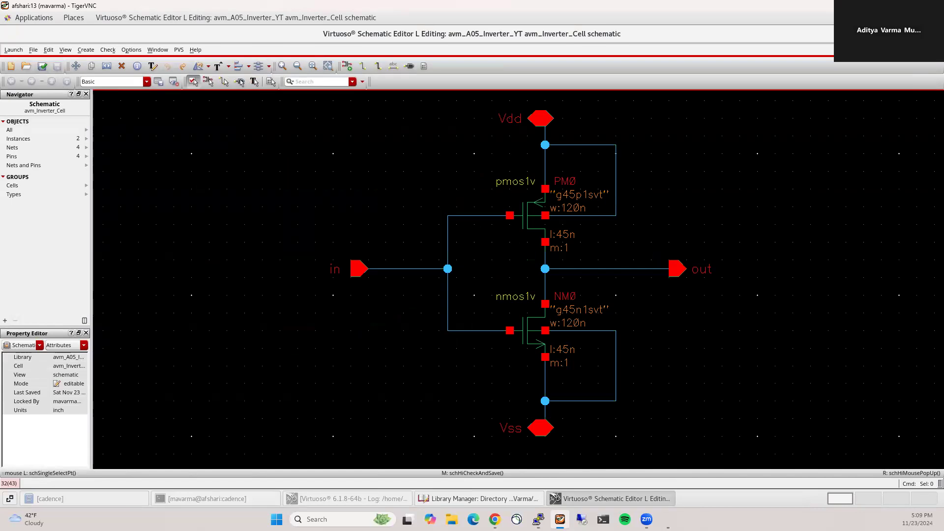
click(933, 34)
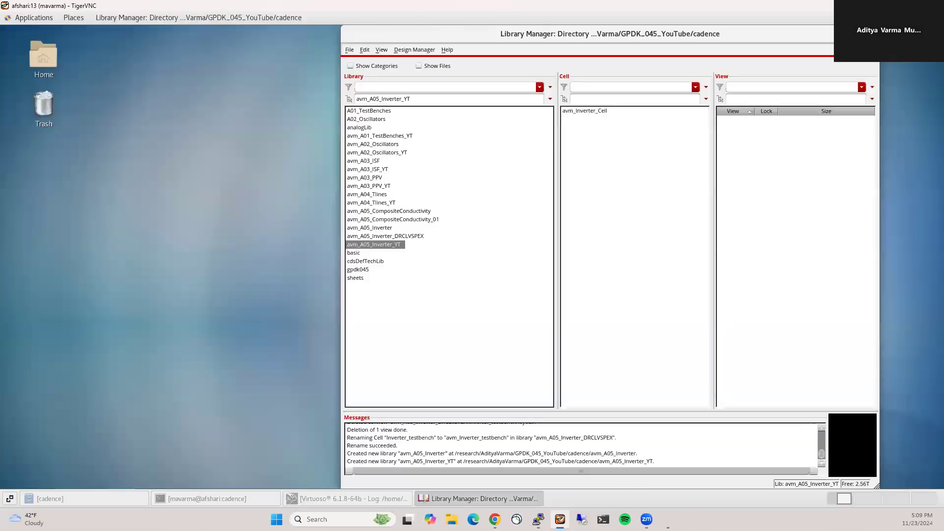
- Preview the symbol and schematic views of avm_Inverter_Cell in the avm_A05_Inverter_YT library
click(584, 111)
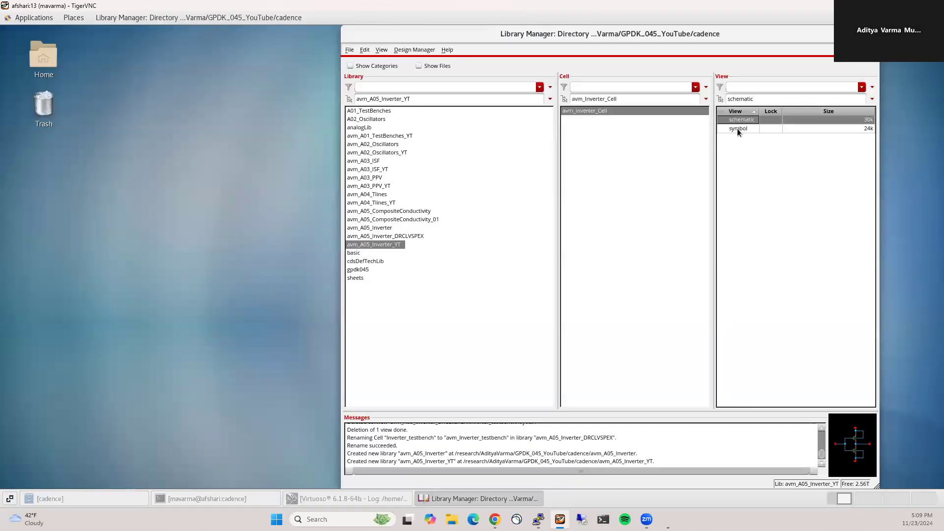
click(738, 129)
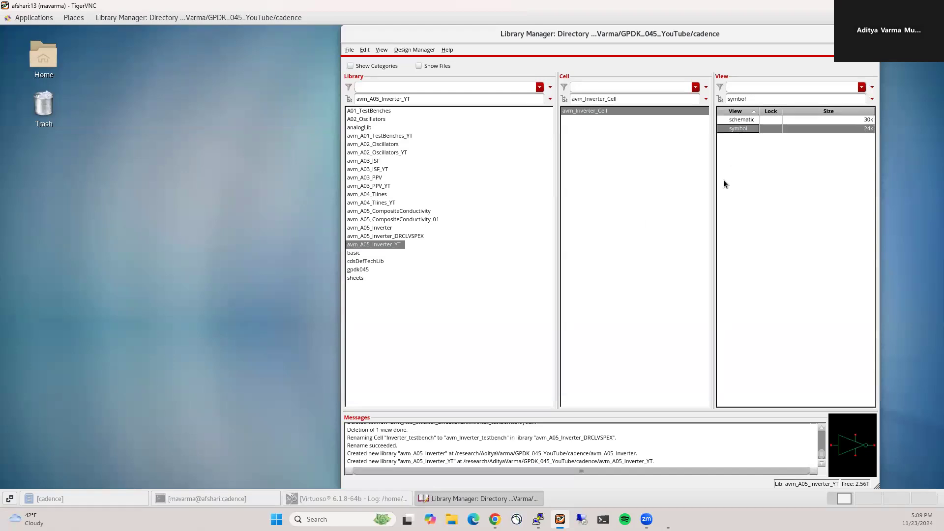
ctrl+click(601, 111)
click(596, 112)
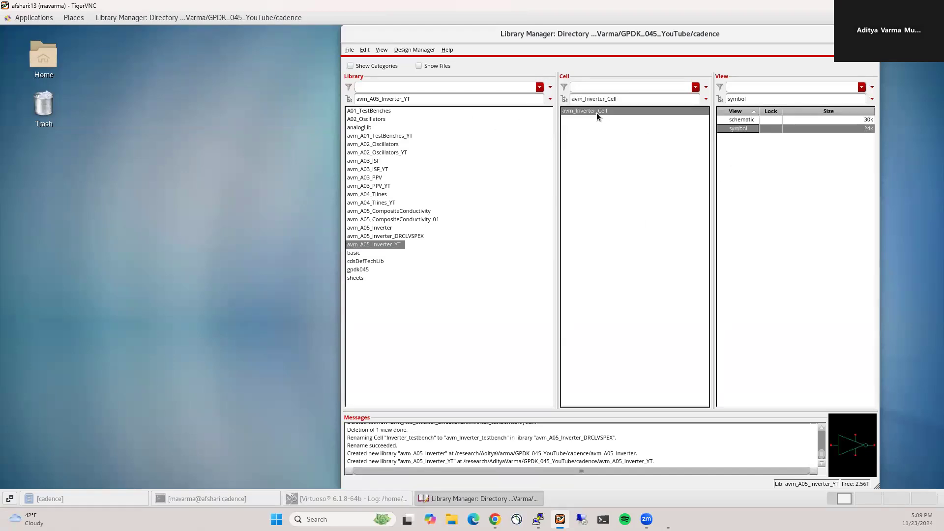
click(752, 120)
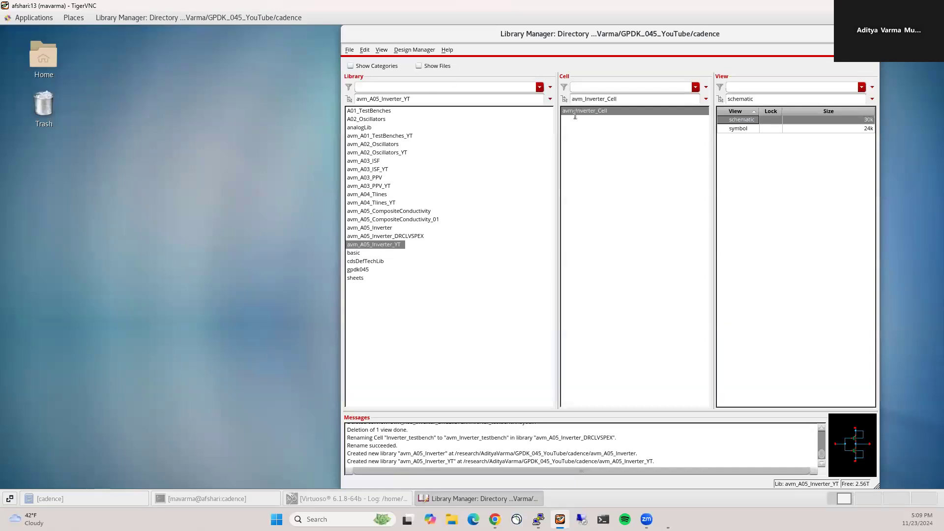
- Create a layout view of avm_Inverter_Cell in avm_A05_Inverter_YT and open it with Layout XL
click(349, 49)
mouse_move(373, 61)
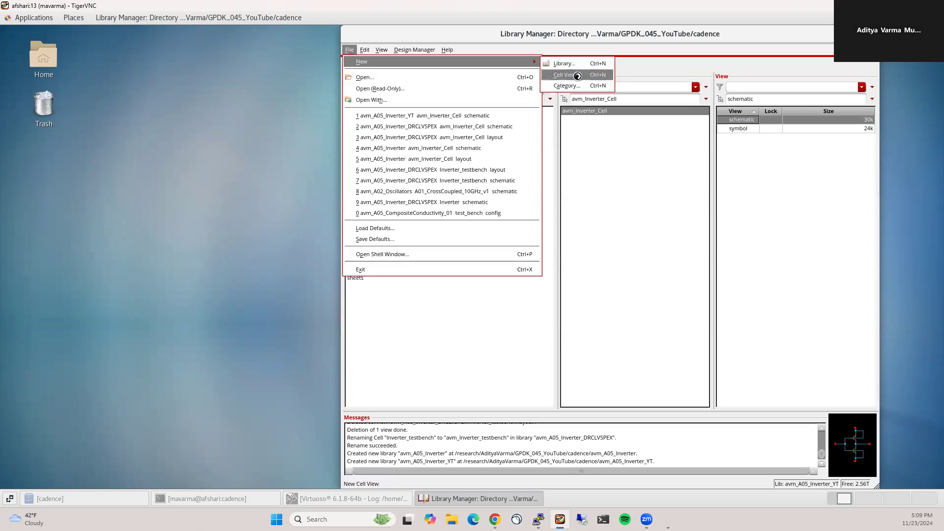
click(575, 73)
click(245, 138)
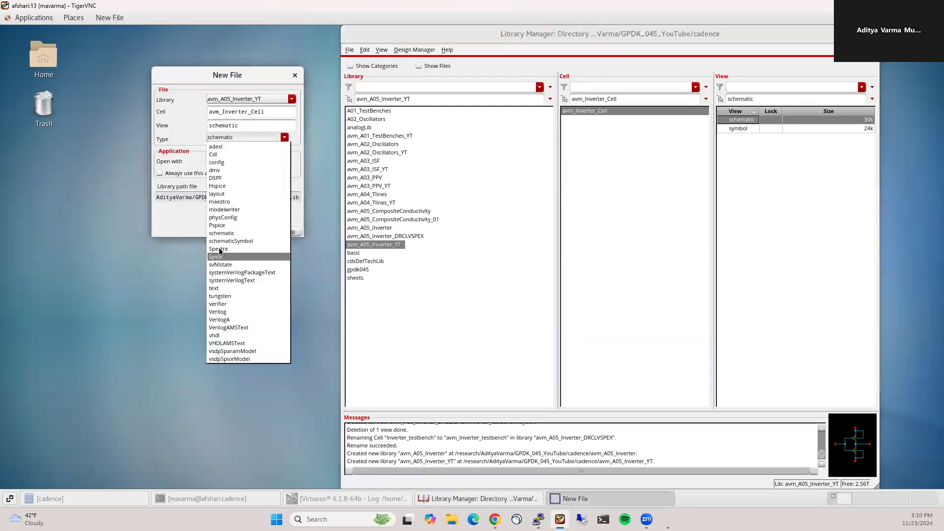
click(219, 194)
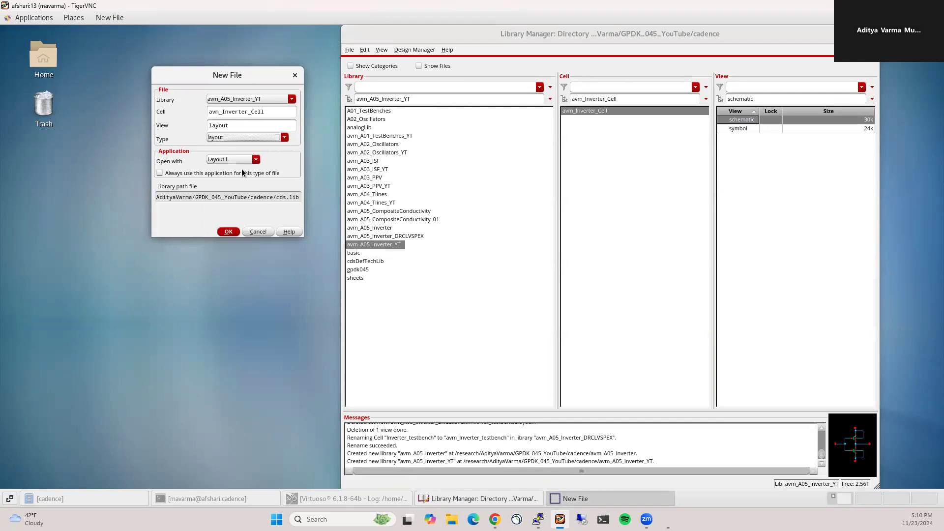
click(231, 159)
click(220, 216)
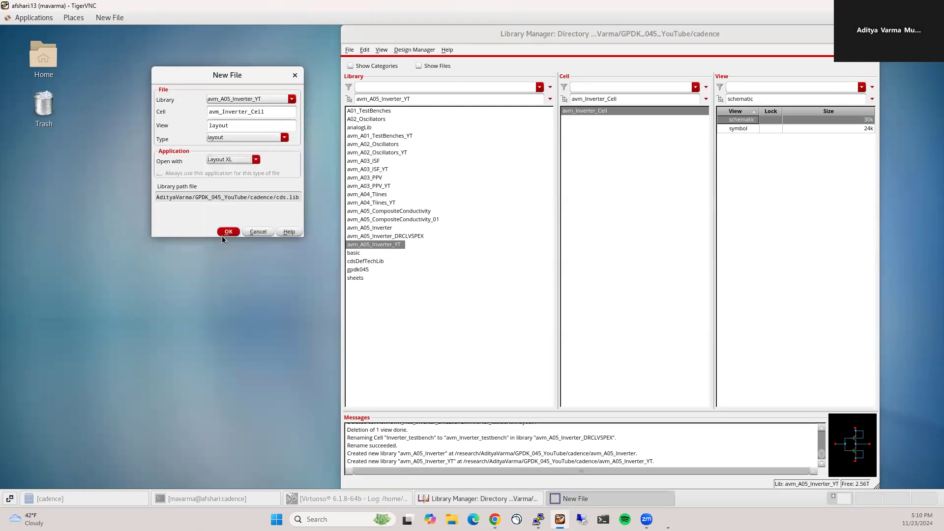
click(228, 232)
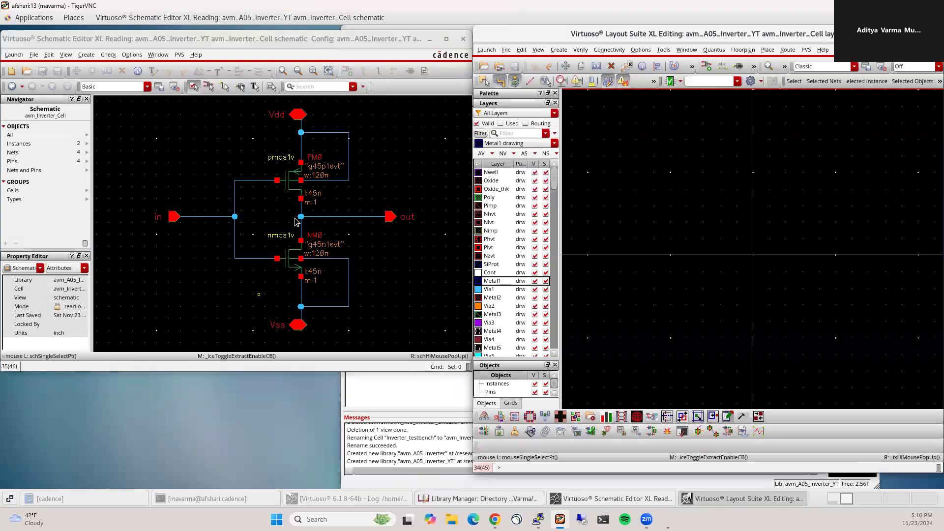
- Minimize the schematic window and maximize the empty layout editor window
click(430, 41)
double_click(599, 34)
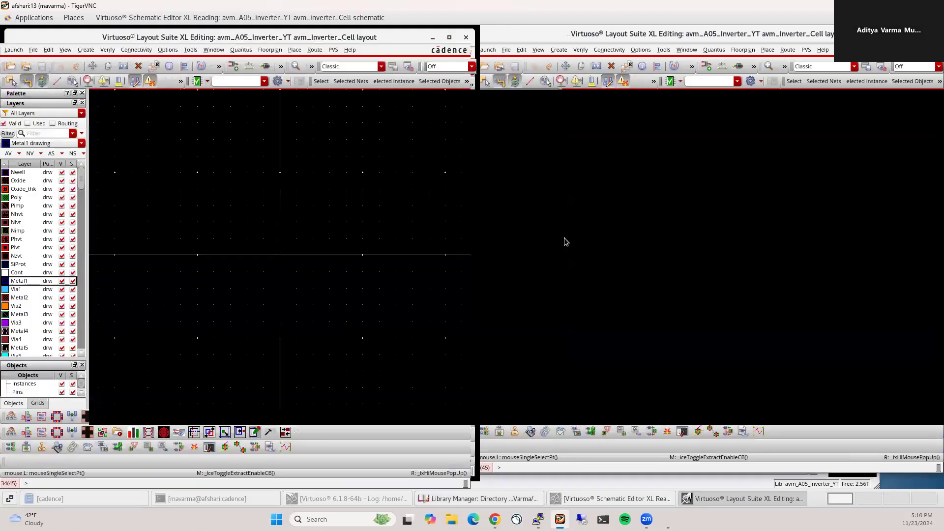
key(f)
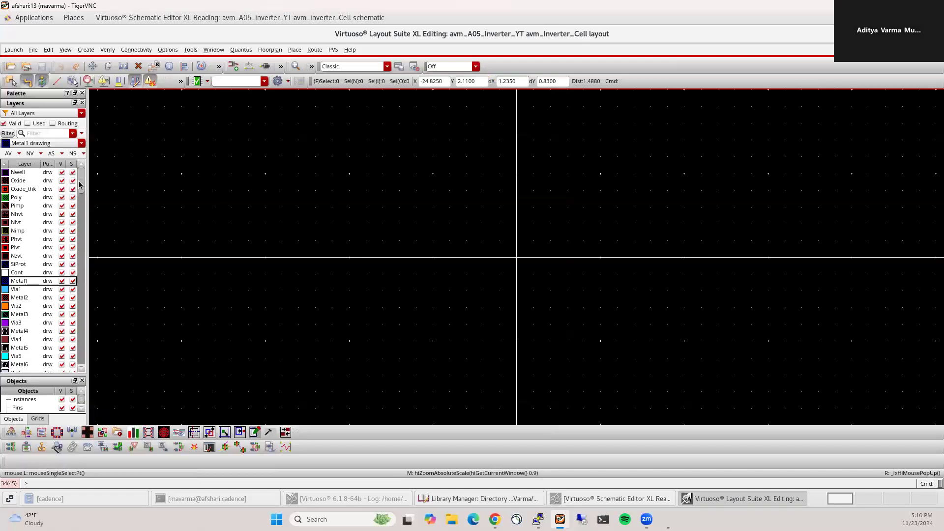
mouse_move(81, 182)
mouse_down()
mouse_move(86, 366)
mouse_move(86, 182)
mouse_up()
- Switch to Chrome, review the Layout page of Cadence_Hotkeys.pdf, and return to the layout editor
mouse_move(494, 519)
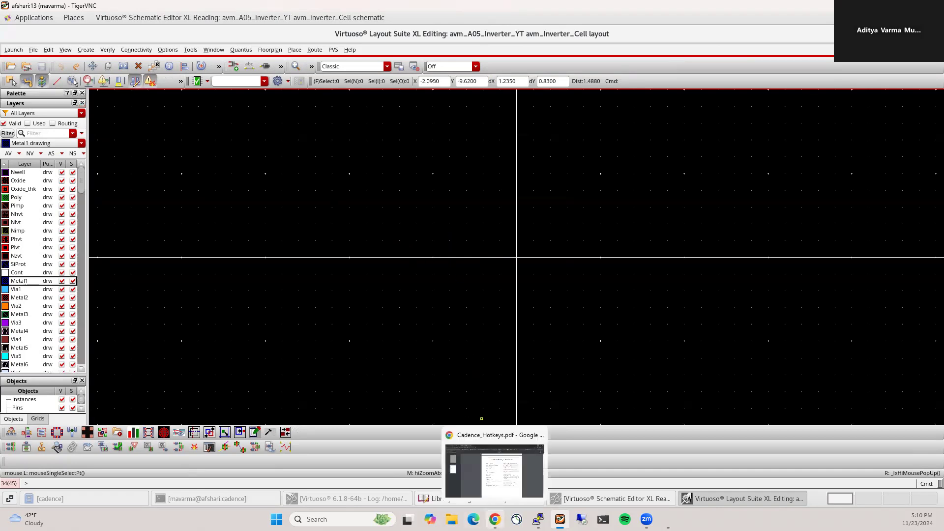
click(494, 470)
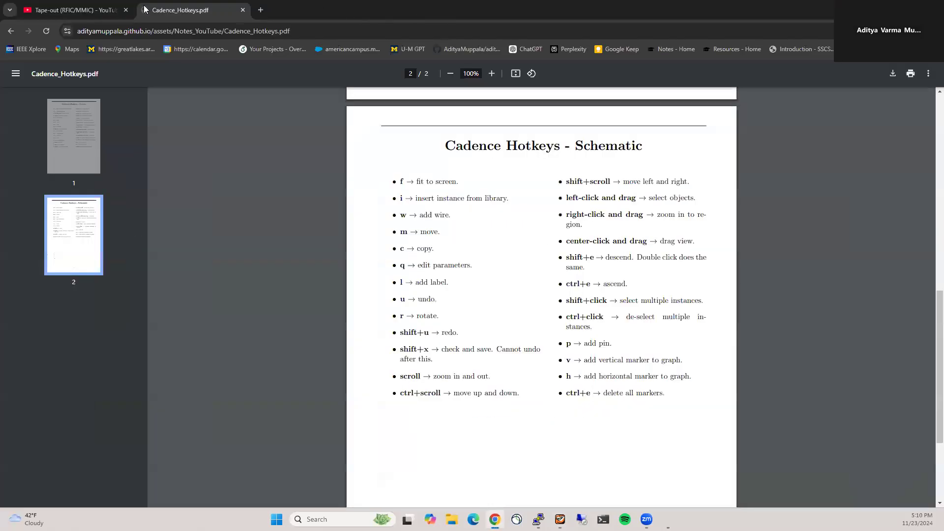
scroll(528, 258, up, 10)
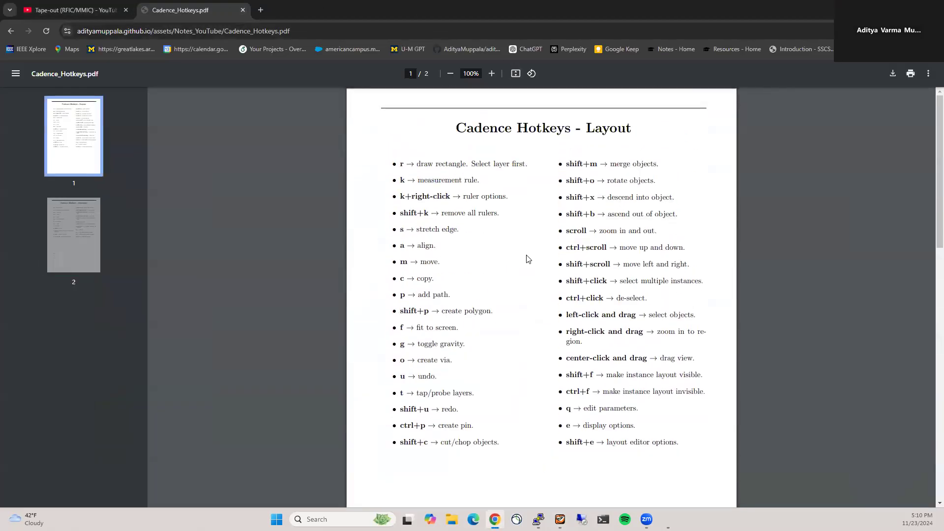
click(887, 9)
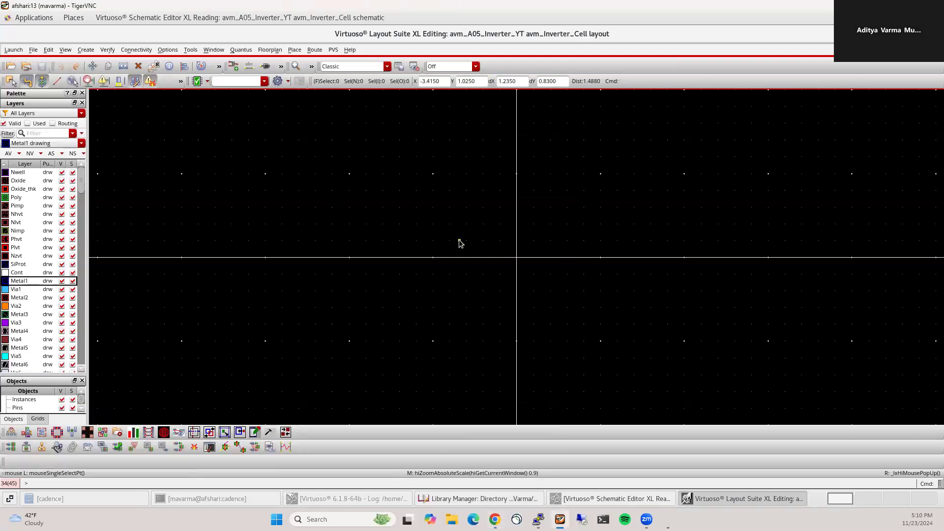
- Place one gpdk045 nmos1v layout instance just below the origin, with mosaic creation turned off
key(i)
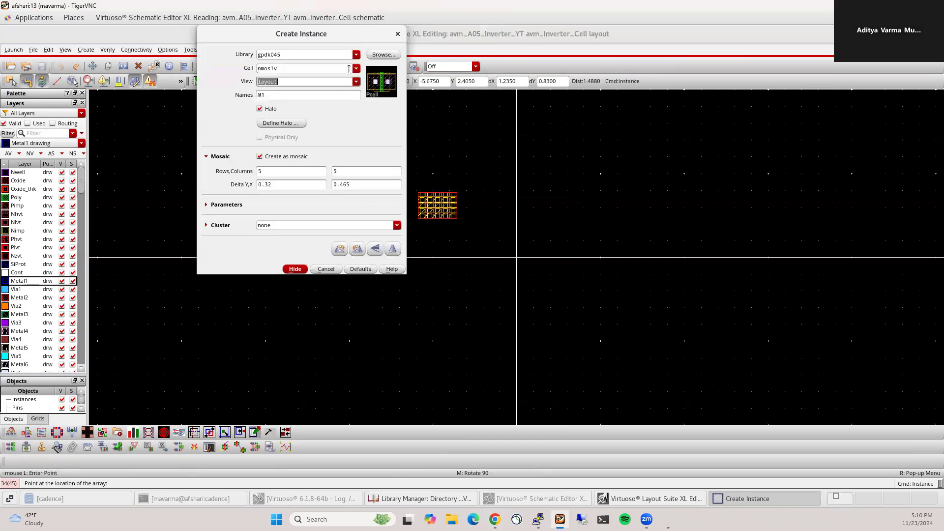
click(260, 157)
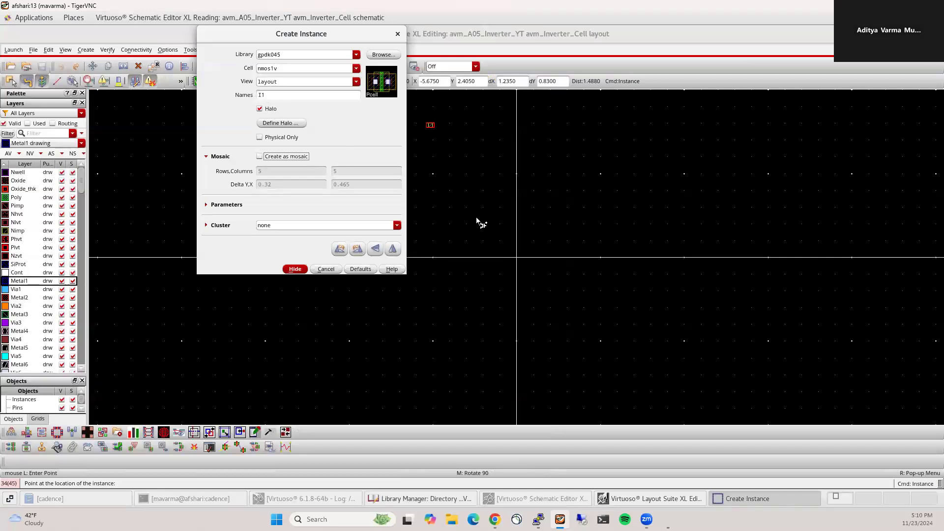
ctrl+scroll(521, 255, up, 4)
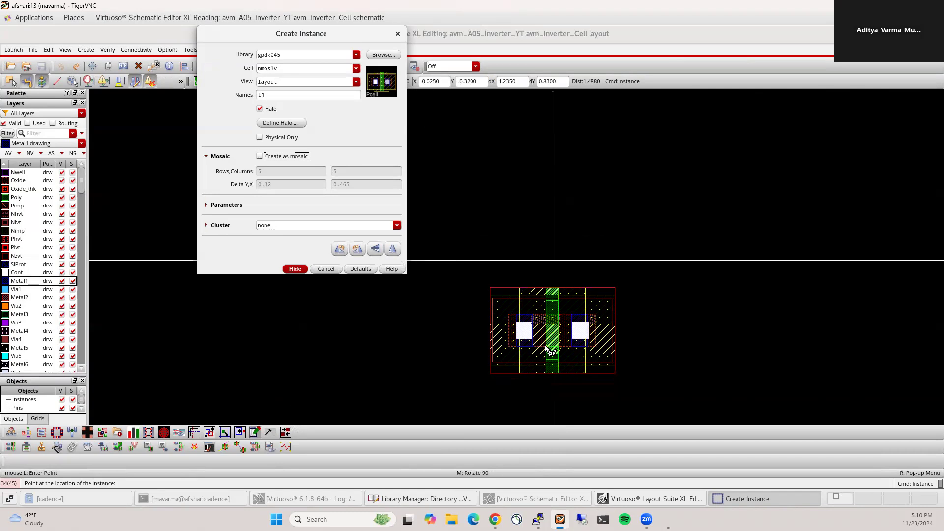
click(547, 348)
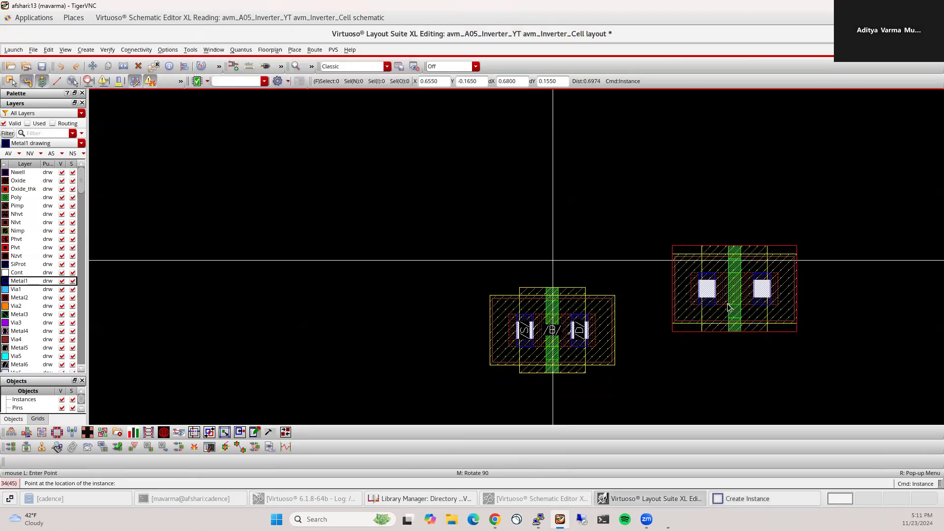
- Place one gpdk045 pmos1v layout instance above the origin, vertically aligned with the nmos1v instance below
click(356, 68)
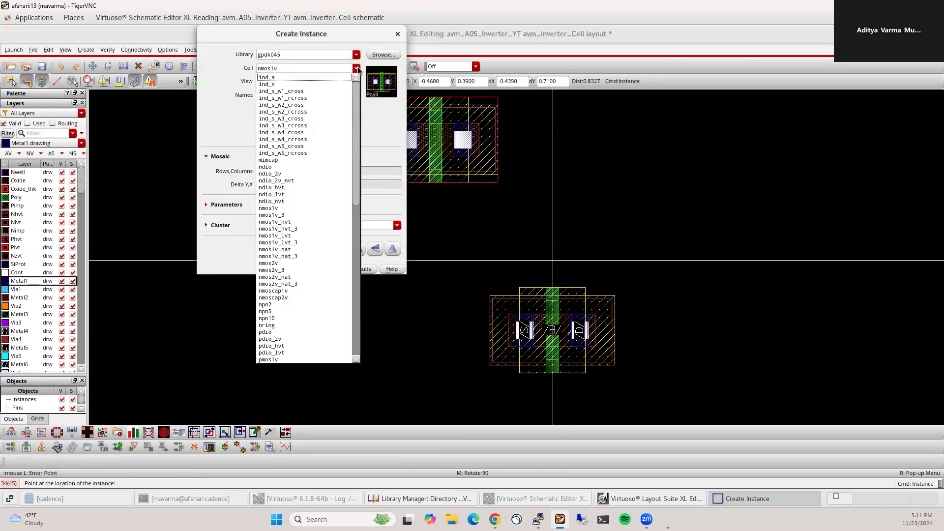
scroll(291, 305, down, 1)
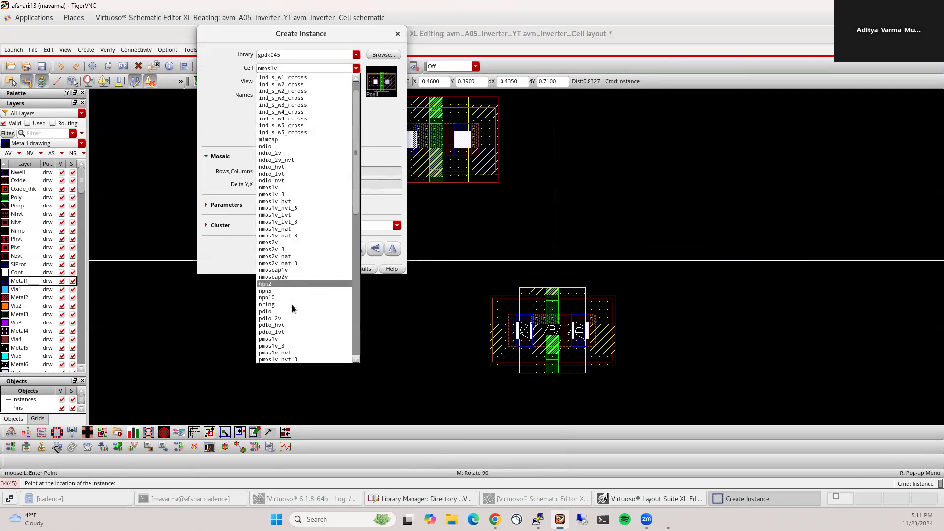
click(288, 338)
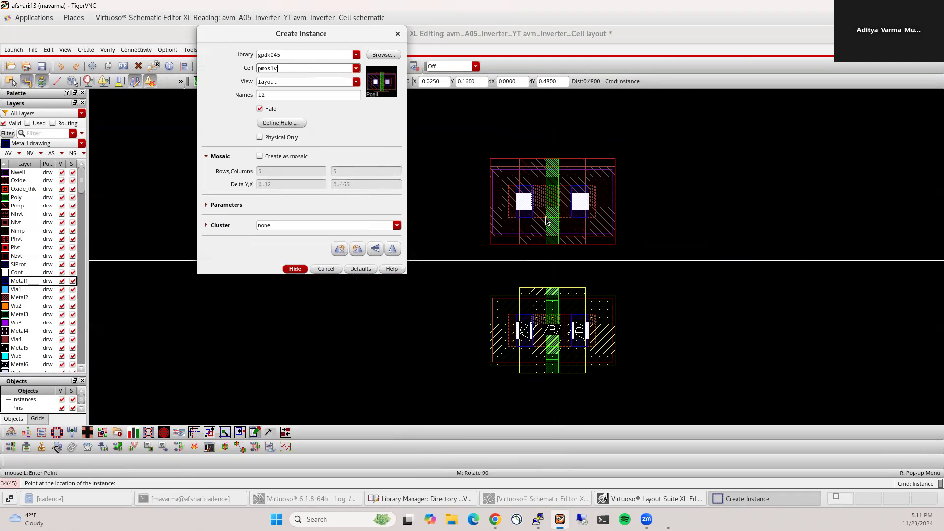
click(547, 221)
key(Escape)
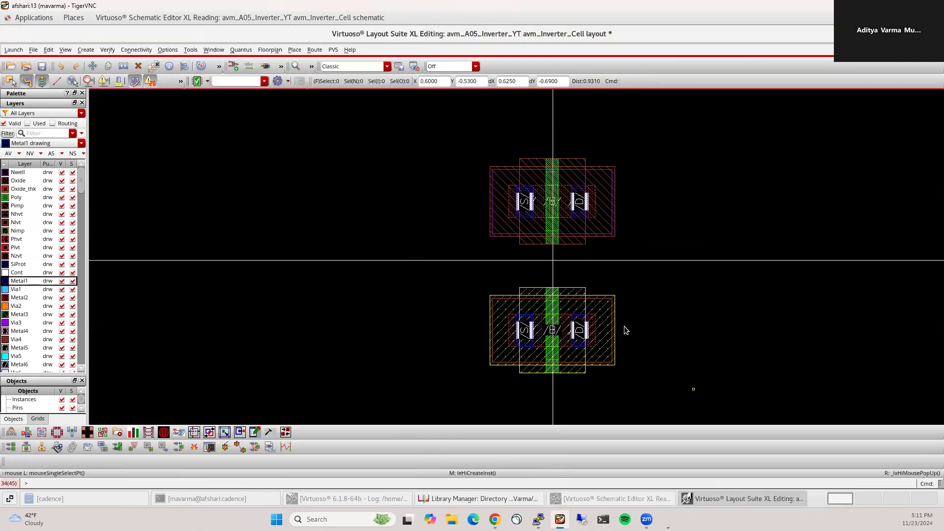
scroll(562, 386, up, 3)
scroll(582, 388, down, 2)
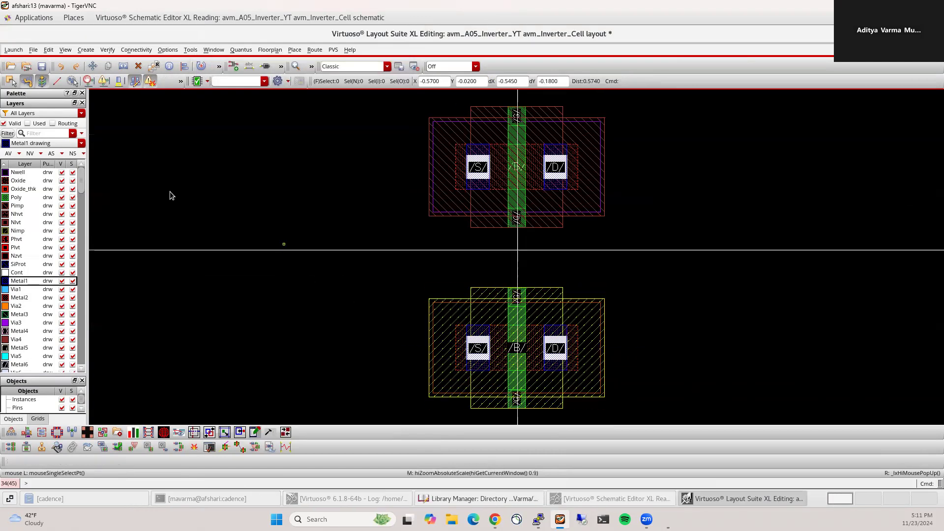
- Restrict the layer list to used layers, make Nwell the active layer, and hide all other layers
click(27, 123)
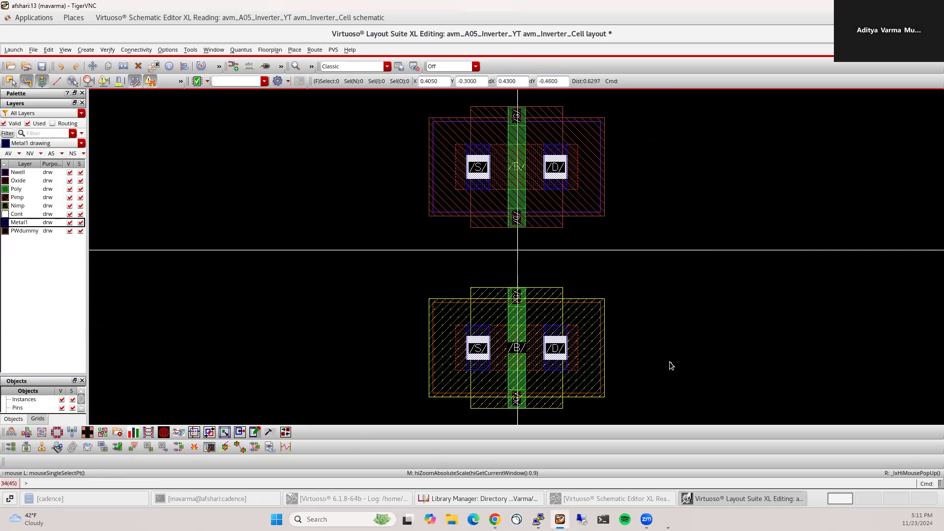
click(20, 173)
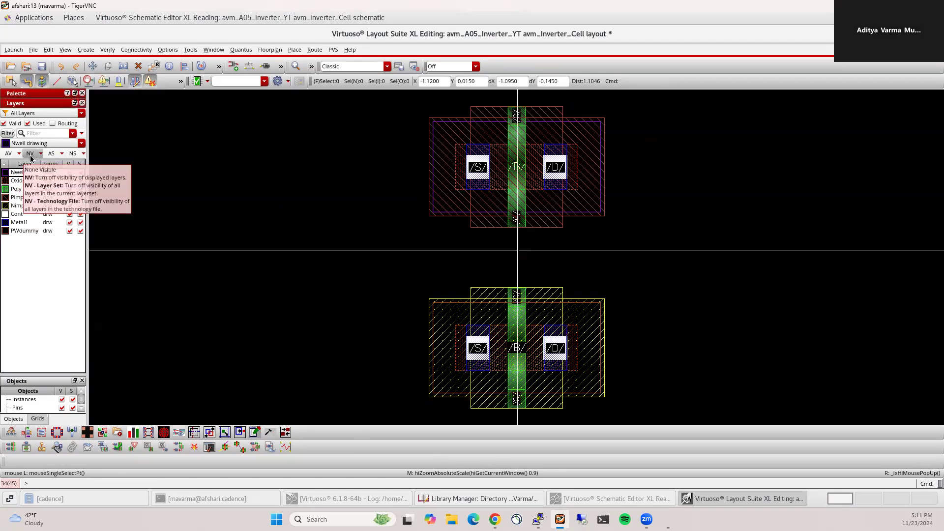
click(30, 157)
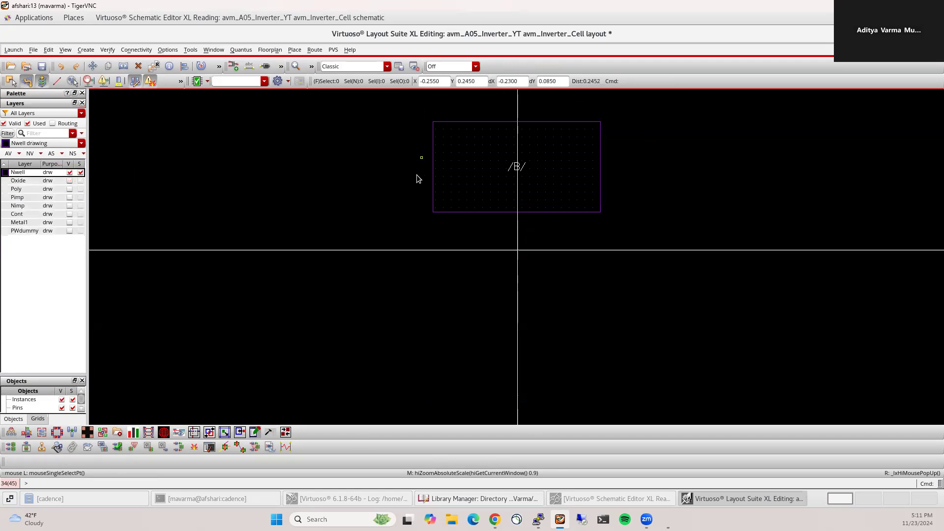
- Restore visibility of Oxide, Poly, Pimp, Nimp, Cont, Metal1 and PWdummy one by one, and briefly filter the list to routing layers
click(69, 181)
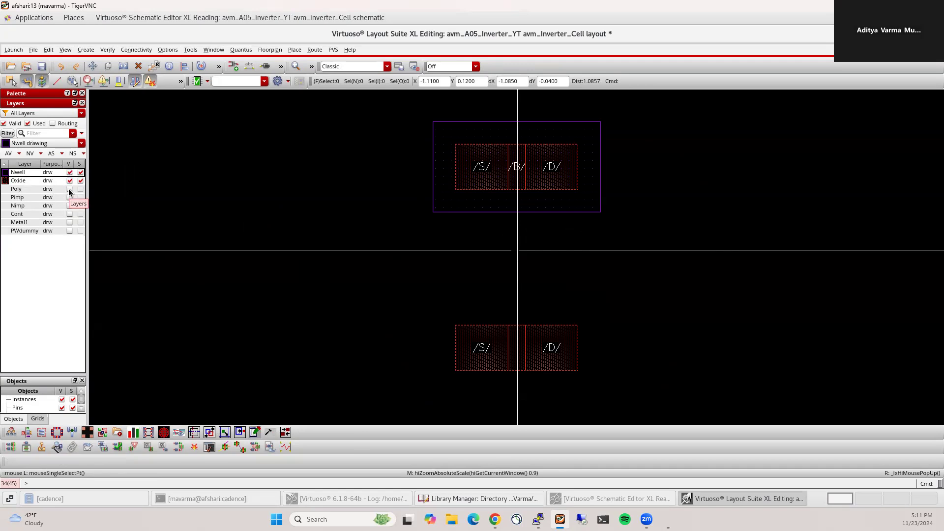
click(69, 189)
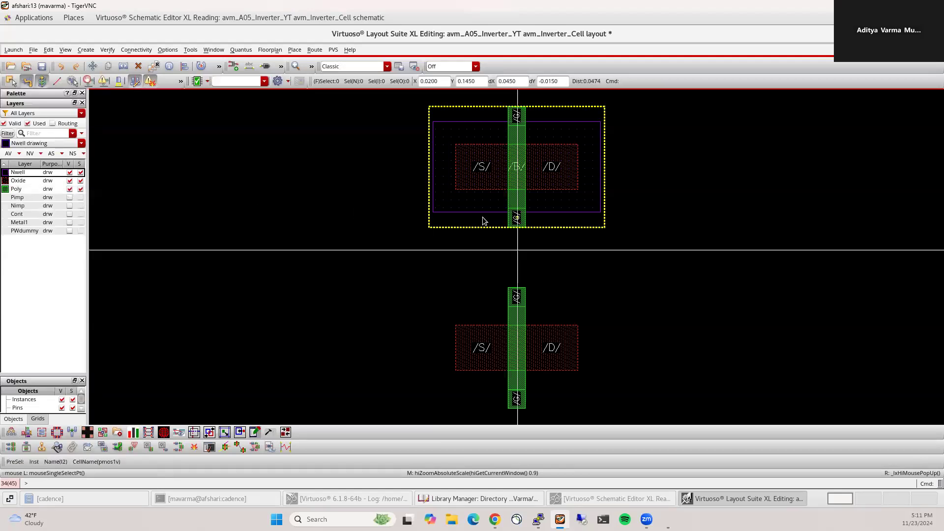
click(69, 198)
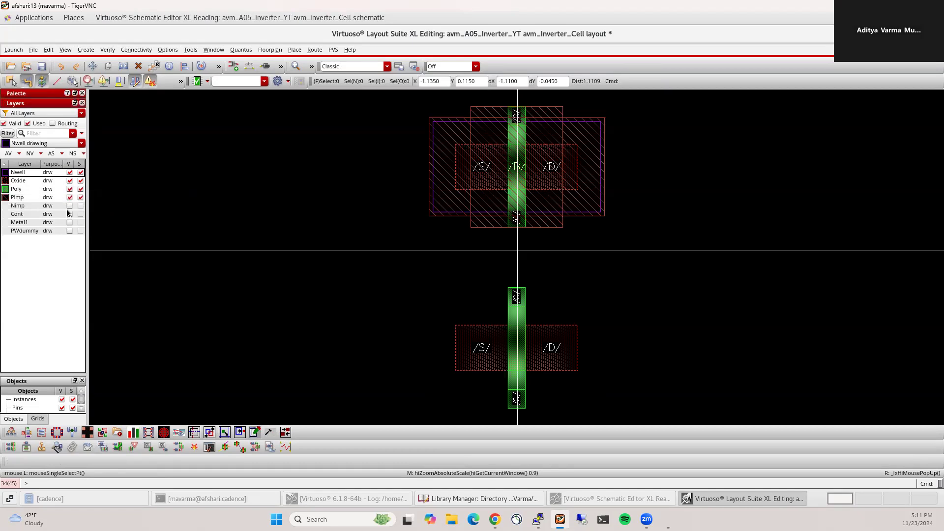
click(70, 205)
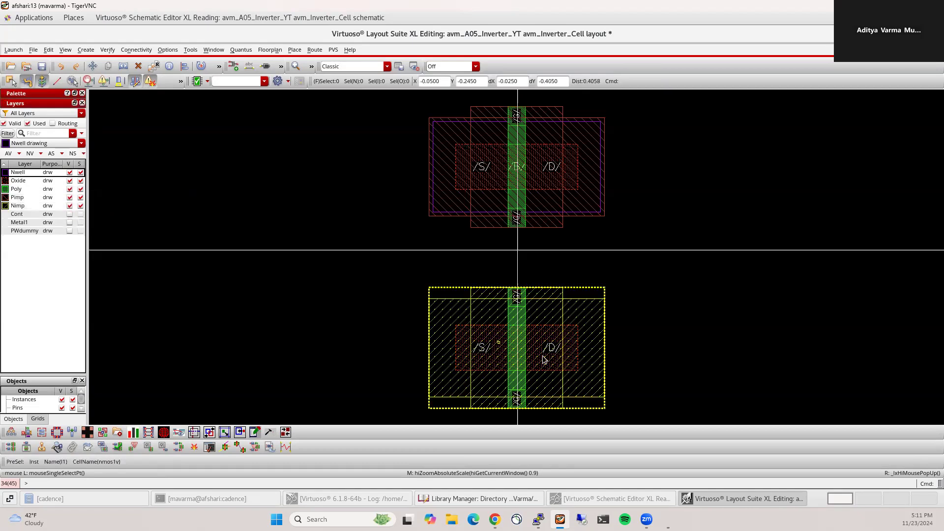
click(69, 214)
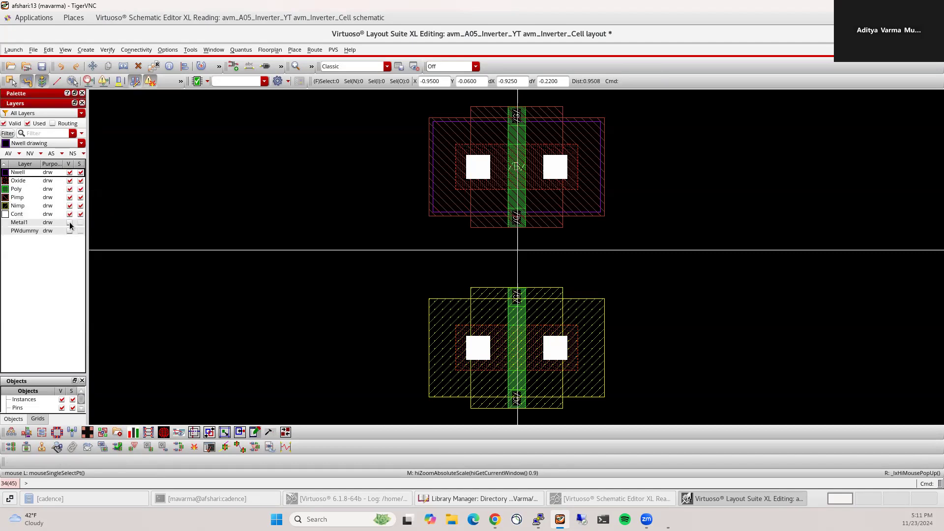
click(69, 223)
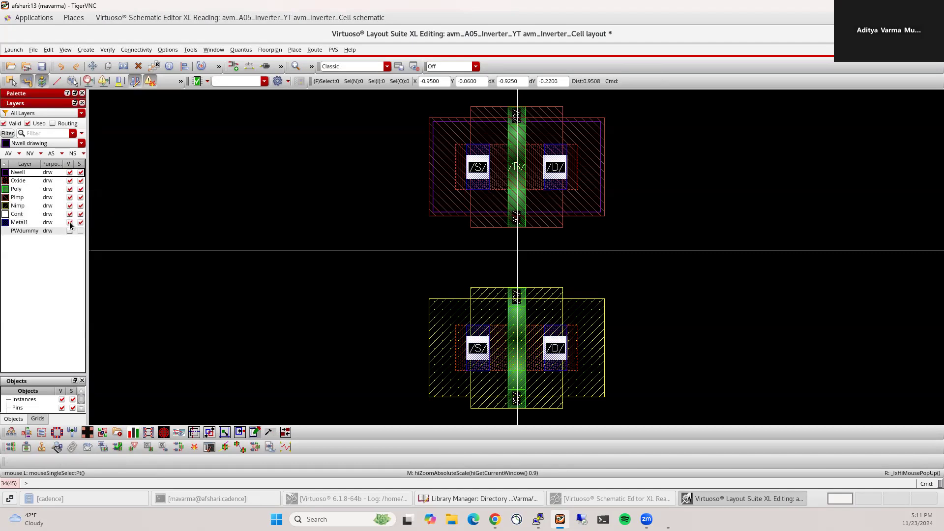
click(69, 230)
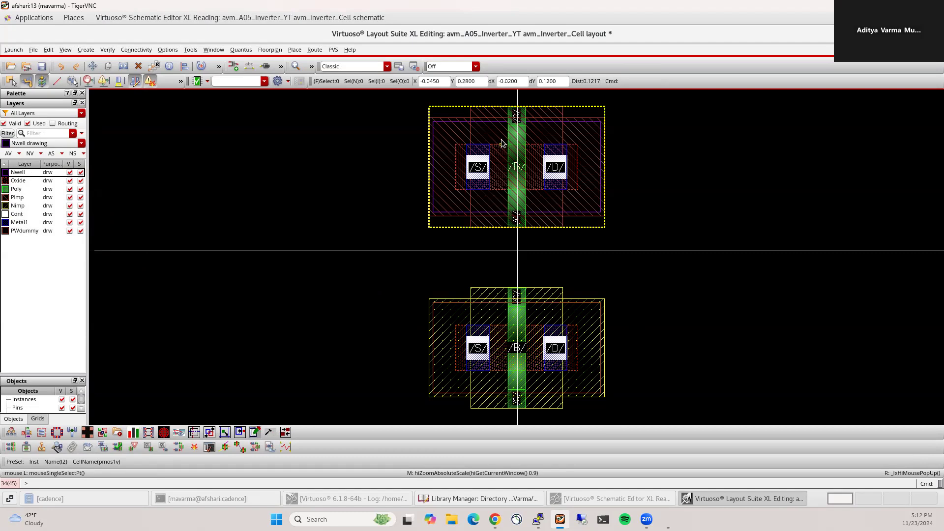
click(53, 124)
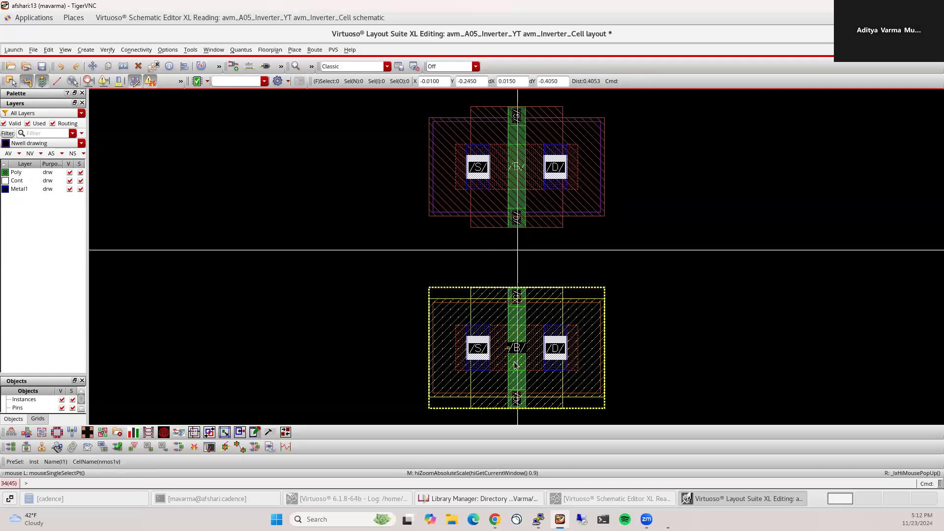
click(53, 124)
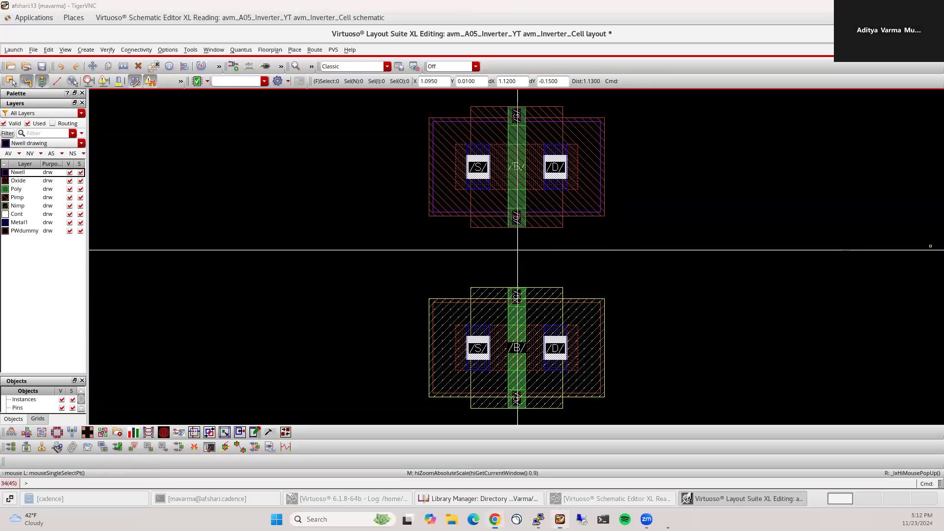
- Bring up Chrome to check the Layout page of Cadence_Hotkeys.pdf, and return to the layout editor
drag(943, 60, 622, 60)
double_click(633, 58)
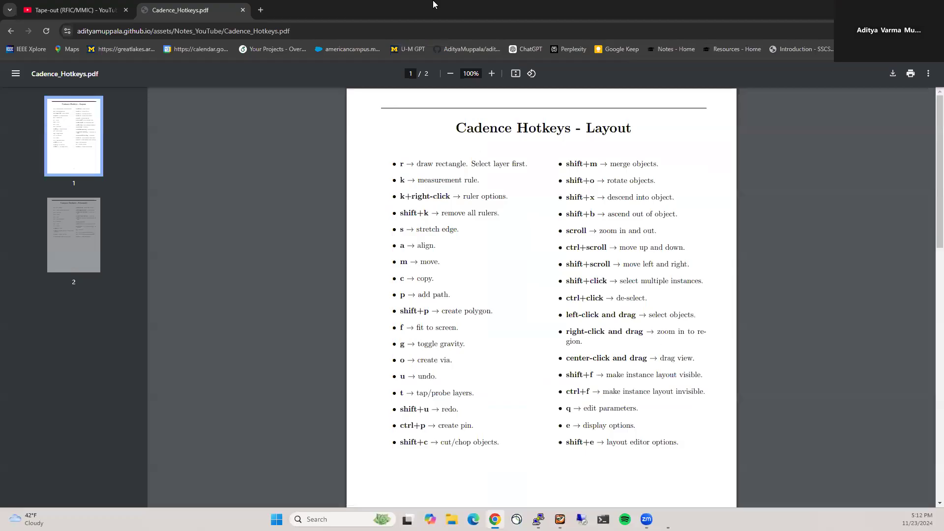
drag(470, 11, 943, 88)
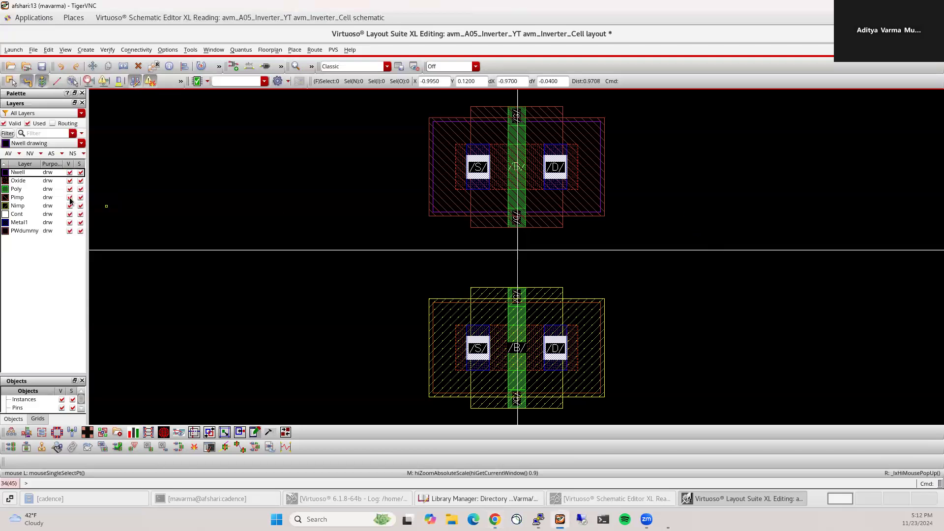
- Draw a Metal1 rectangle about 0.49 wide and 0.415 high in the empty area to the right of the transistors
click(17, 224)
key(r)
click(677, 183)
click(863, 340)
key(Escape)
- Measure the Metal1 rectangle's height with a ruler from its lower to its upper edge
key(k)
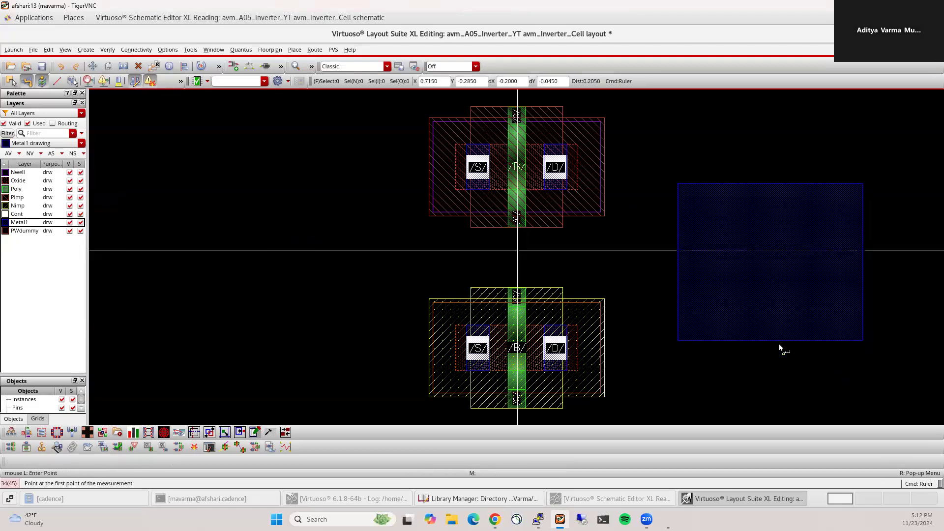
click(770, 340)
click(770, 184)
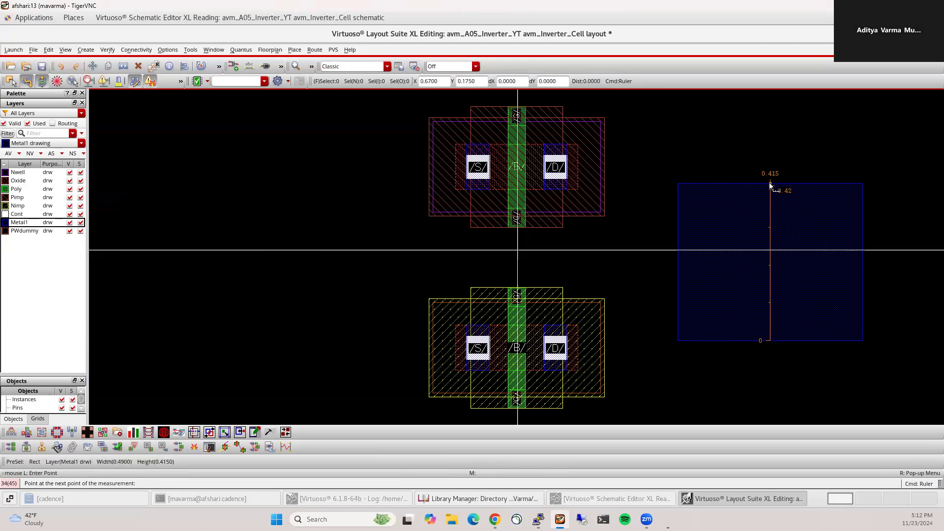
key(Escape)
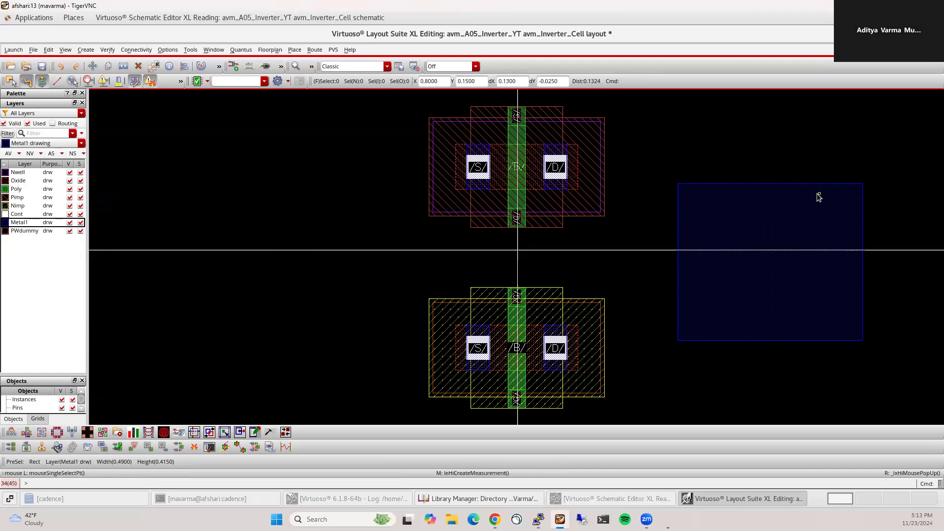
- Set the ruler's segment mode to Single in the measurement options
key(k)
right_click(667, 148)
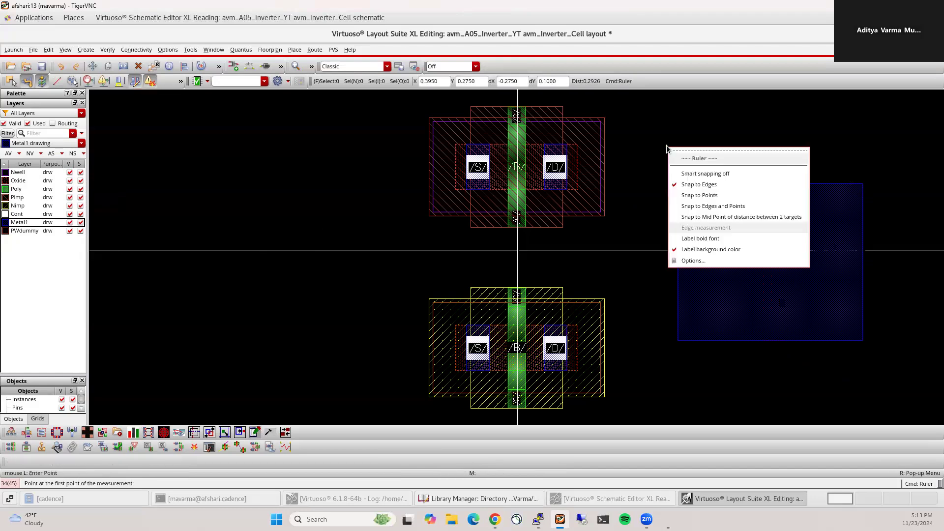
click(713, 263)
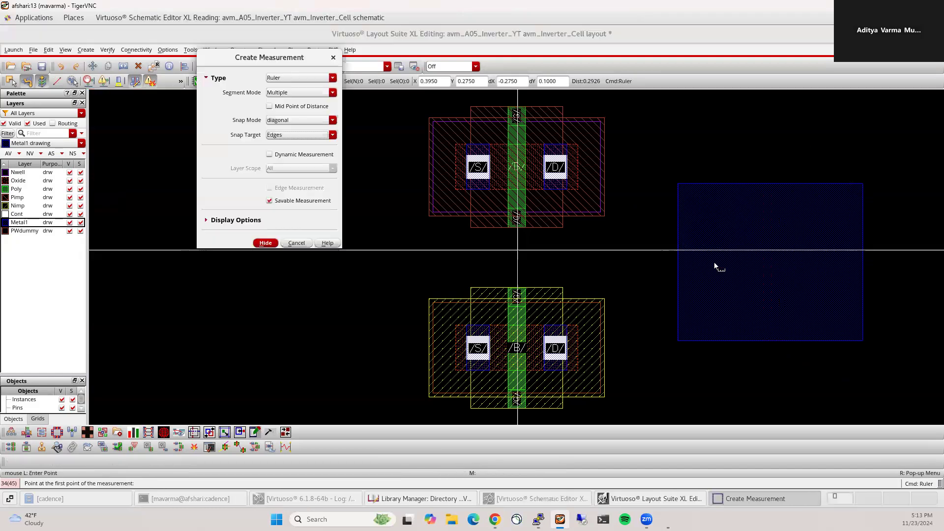
click(277, 93)
click(279, 104)
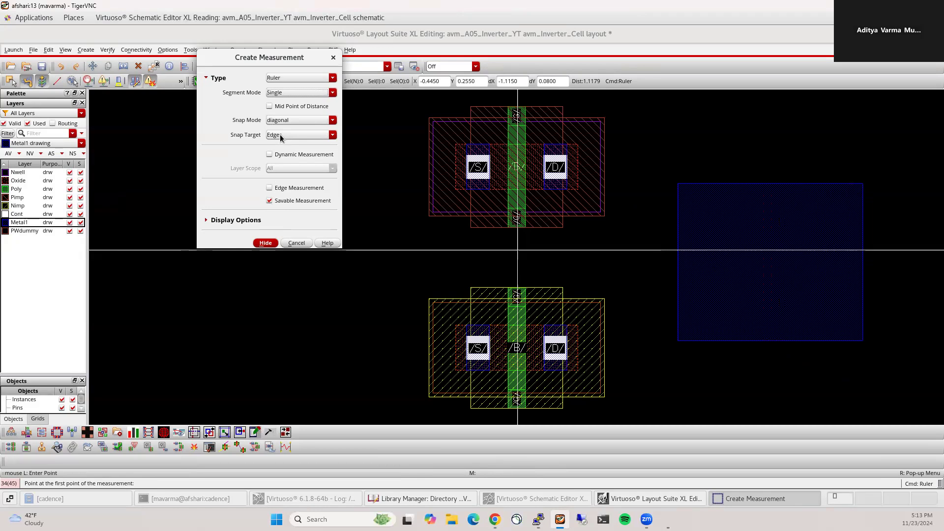
click(266, 243)
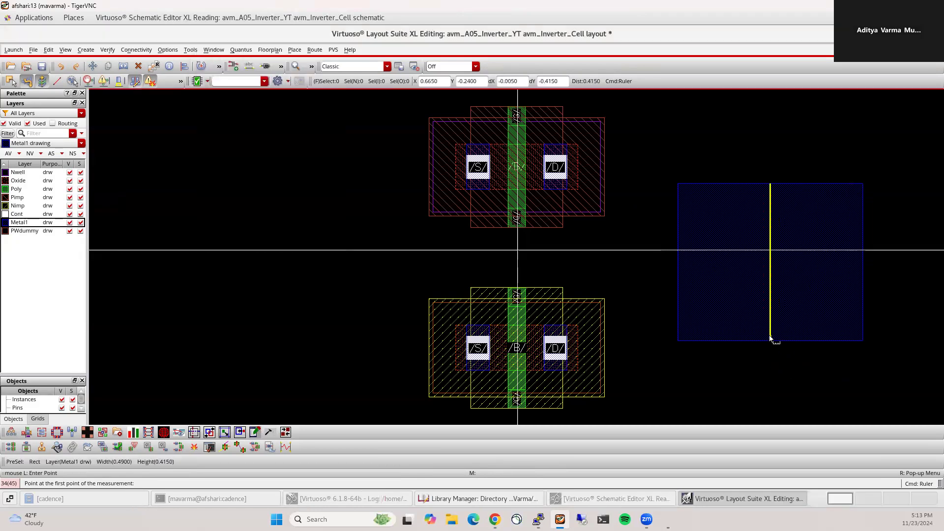
- Measure the Metal1 rectangle's height and width with two single-segment rulers, and clear the rulers
click(769, 341)
click(880, 215)
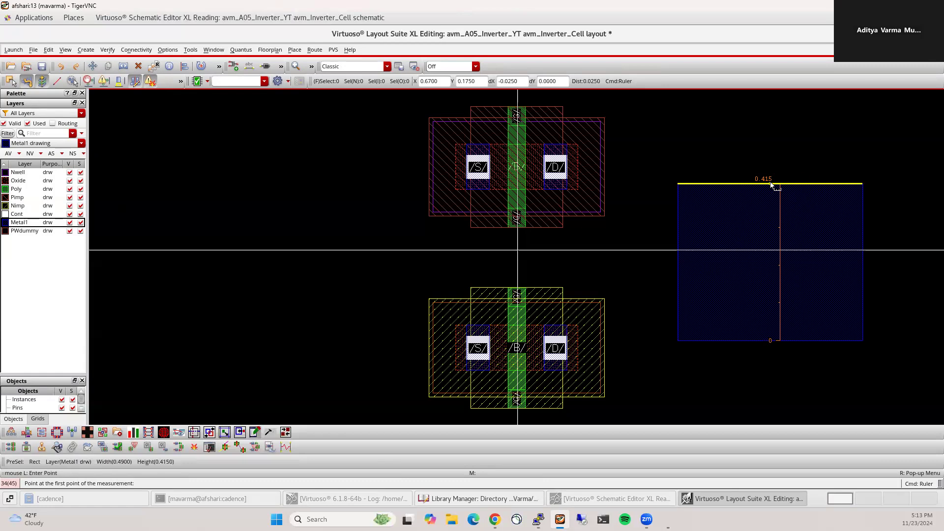
click(677, 261)
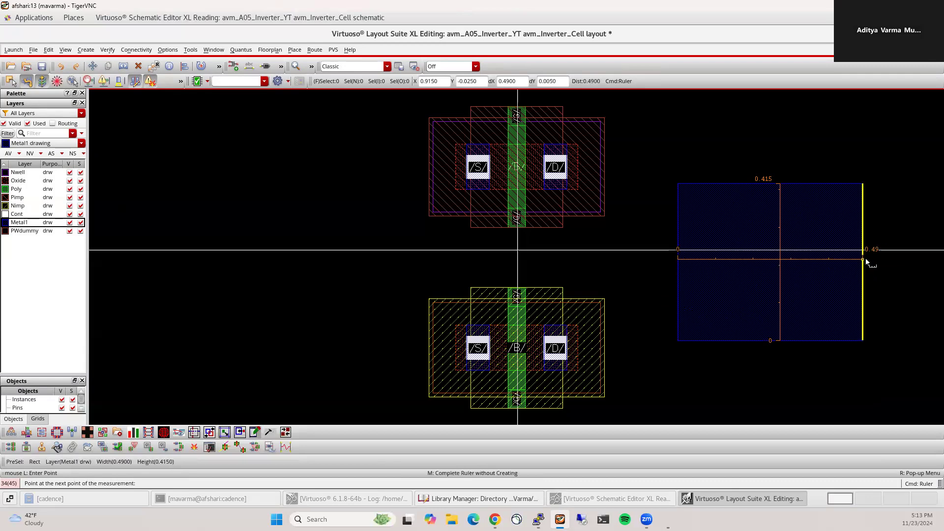
click(867, 261)
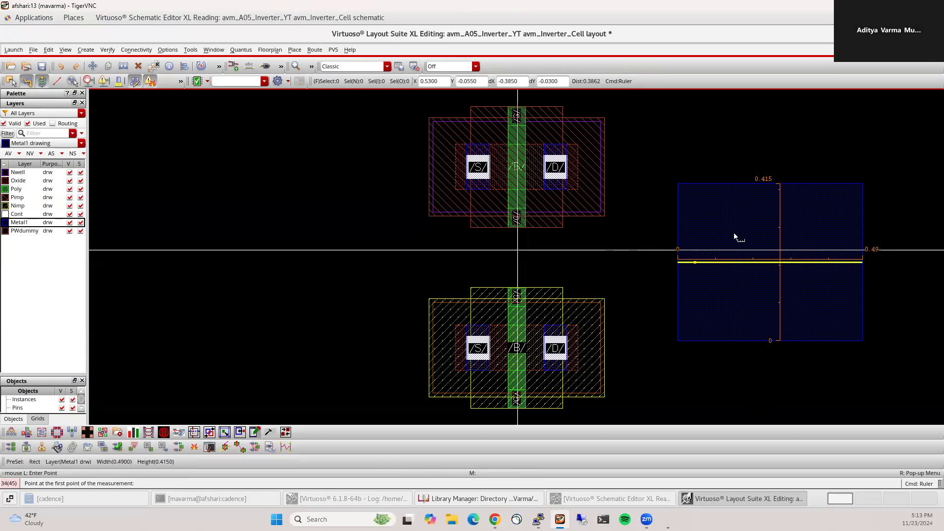
key(Escape)
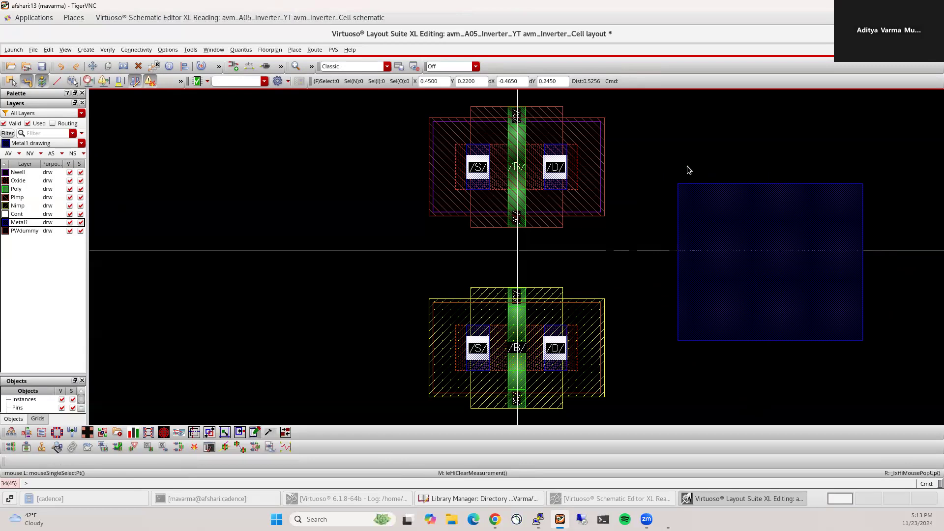
- Set the ruler's segment mode to Multiple and its snap mode to anyAngle
key(k)
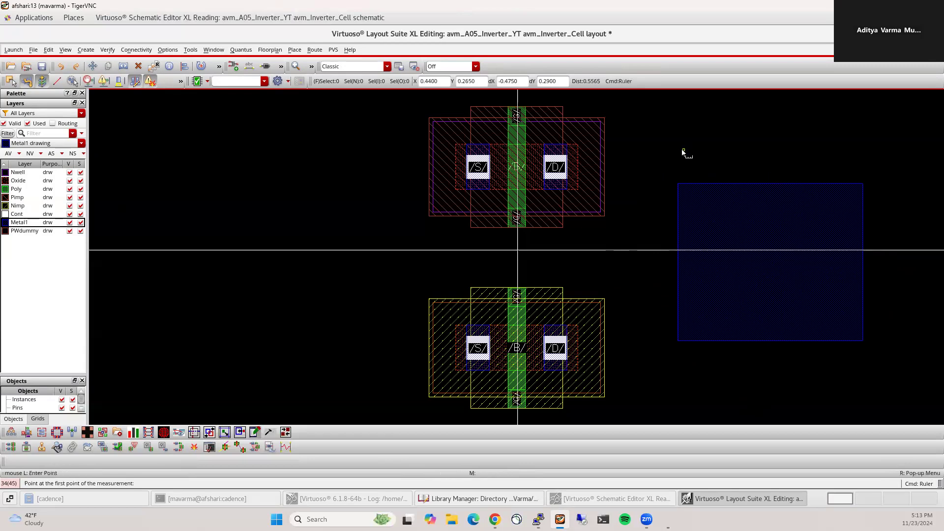
right_click(645, 153)
click(680, 266)
click(282, 93)
click(279, 109)
click(278, 119)
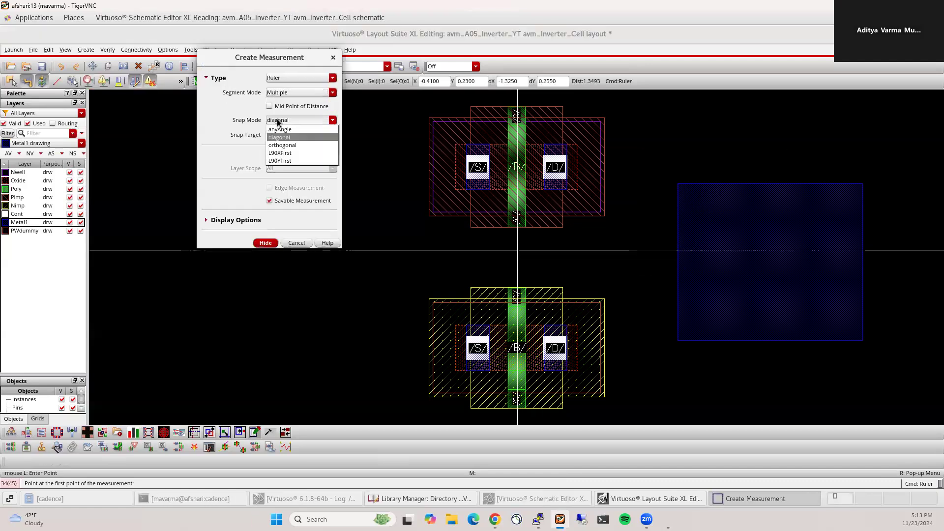
click(276, 129)
click(266, 242)
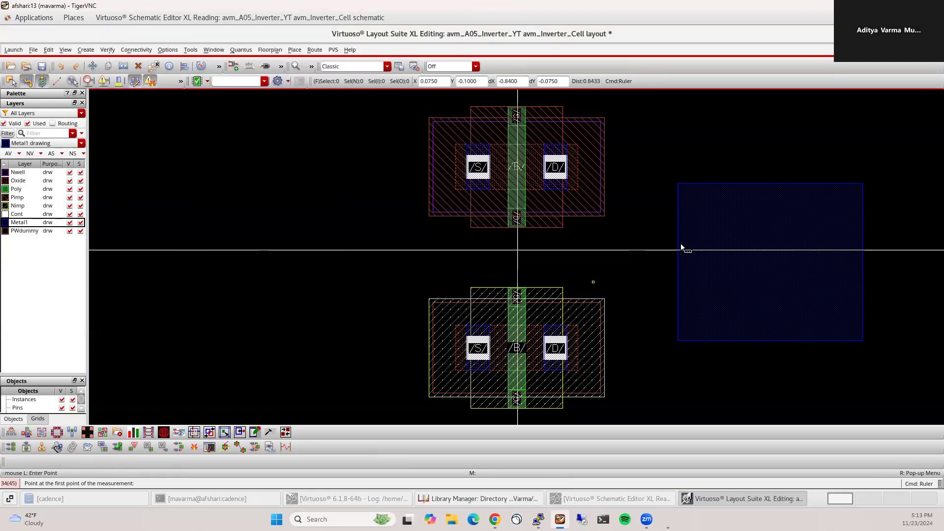
- Draw a five-segment zigzag ruler about 1.42 long in total in the empty area to the left of the transistors
click(248, 283)
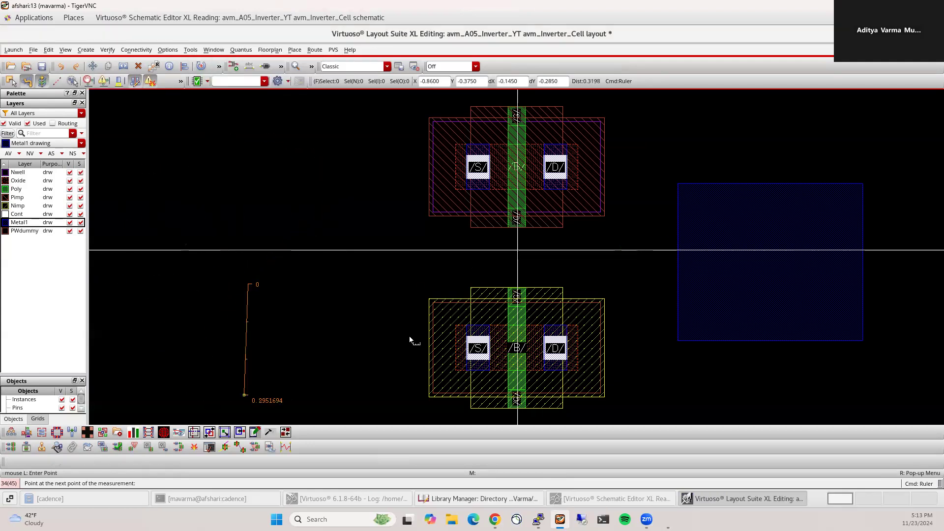
click(334, 183)
click(374, 223)
click(292, 297)
click(390, 380)
double_click(413, 273)
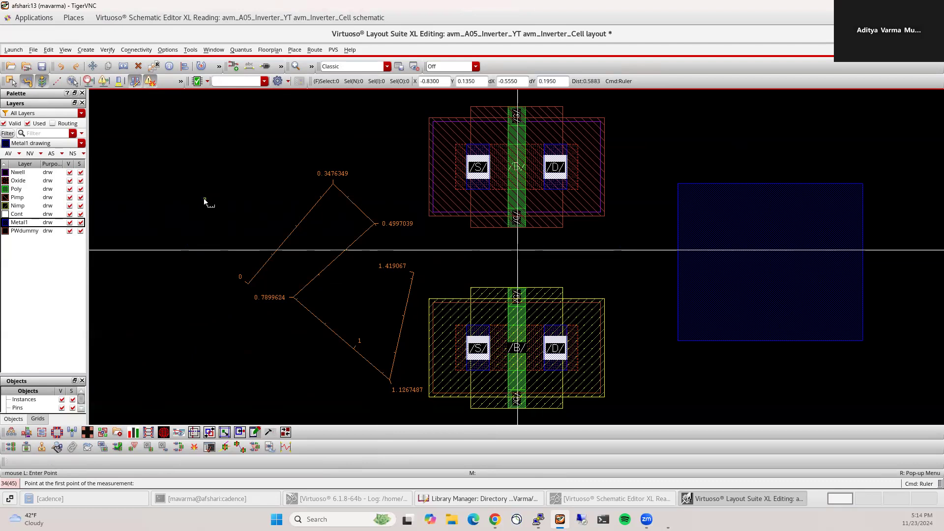
- Clear the rulers and stretch the Metal1 rectangle's left and upper edges outward to about 0.63 wide by 0.55 high
key(shift+k)
key(Escape)
key(s)
drag(677, 260, 624, 261)
drag(746, 140, 746, 134)
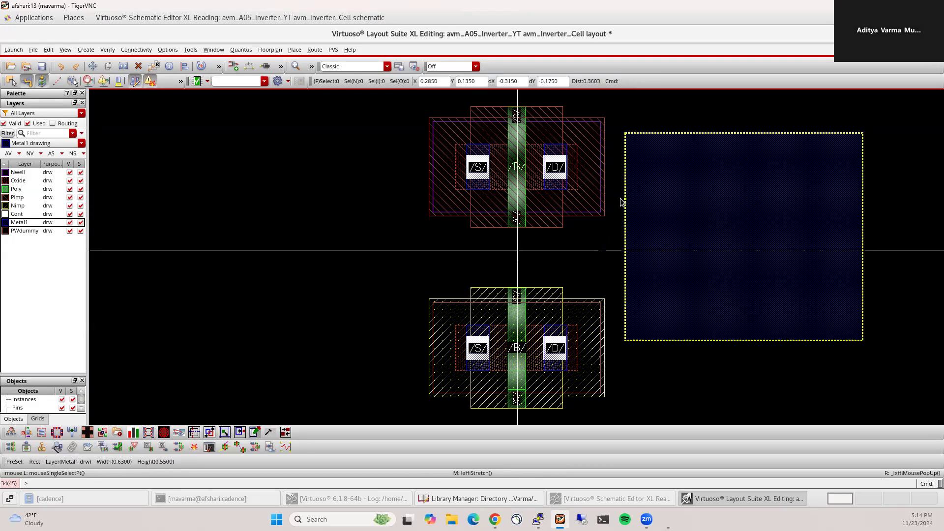
- Quick Align the Metal1 rectangle's left edge to the pmos1v's inner left edge and its bottom edge to the nmos1v's lower edge
key(a)
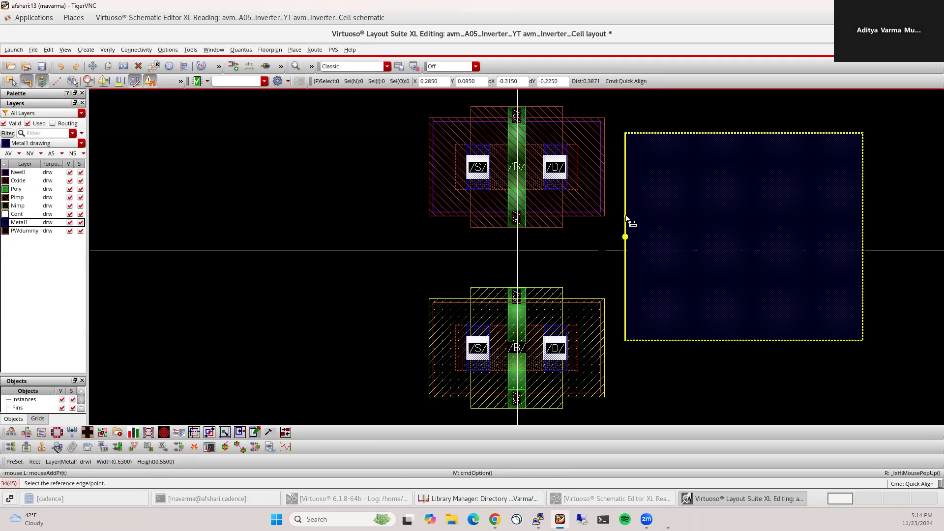
click(625, 206)
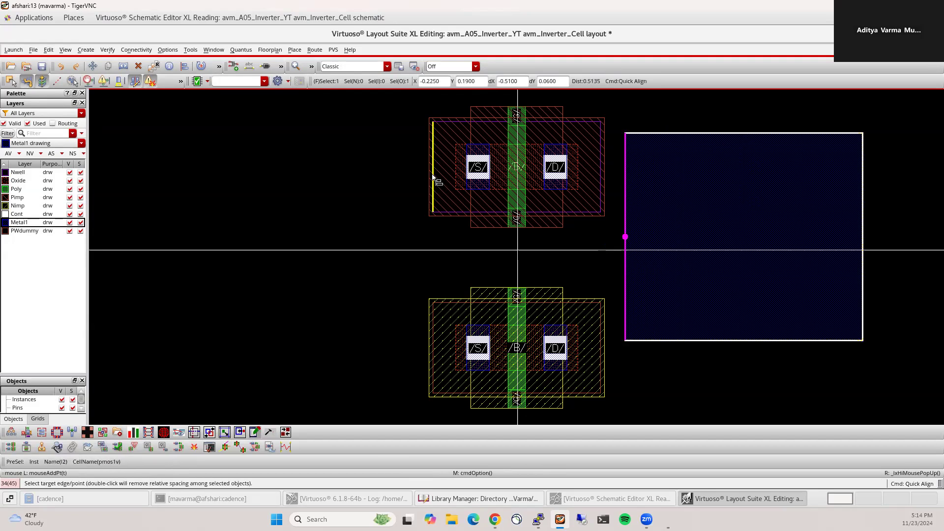
click(433, 176)
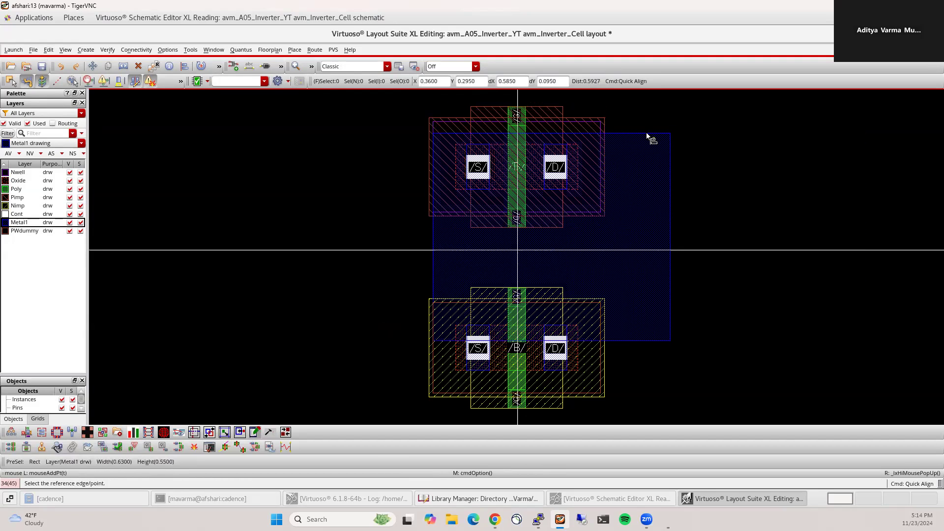
click(622, 349)
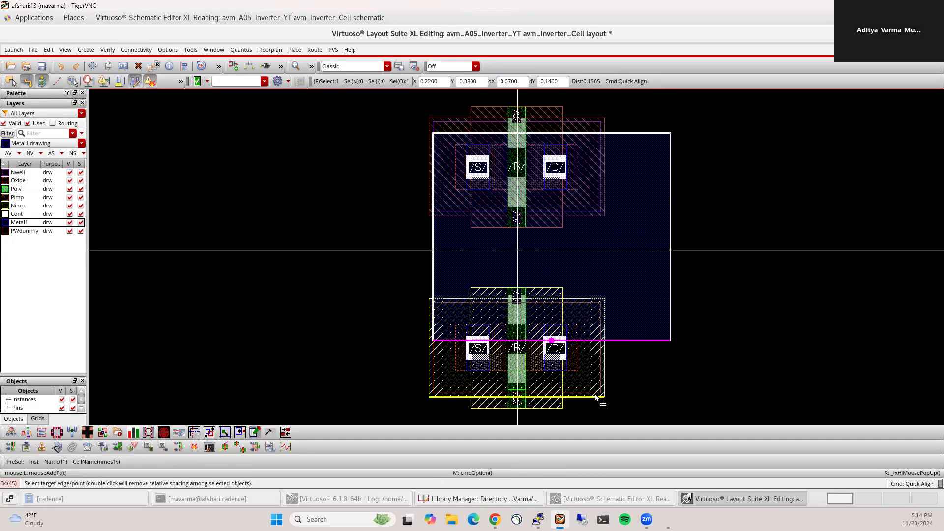
click(691, 413)
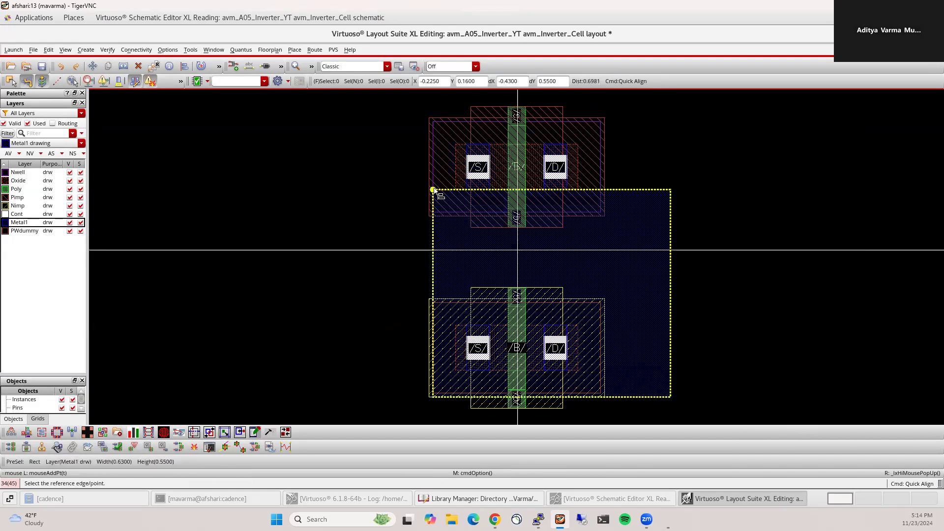
- Quick Align the rectangle's upper-left corner to the pmos1v's outer corner, and its lower-right corner to the nmos1v's lower-right corner
click(435, 154)
click(430, 120)
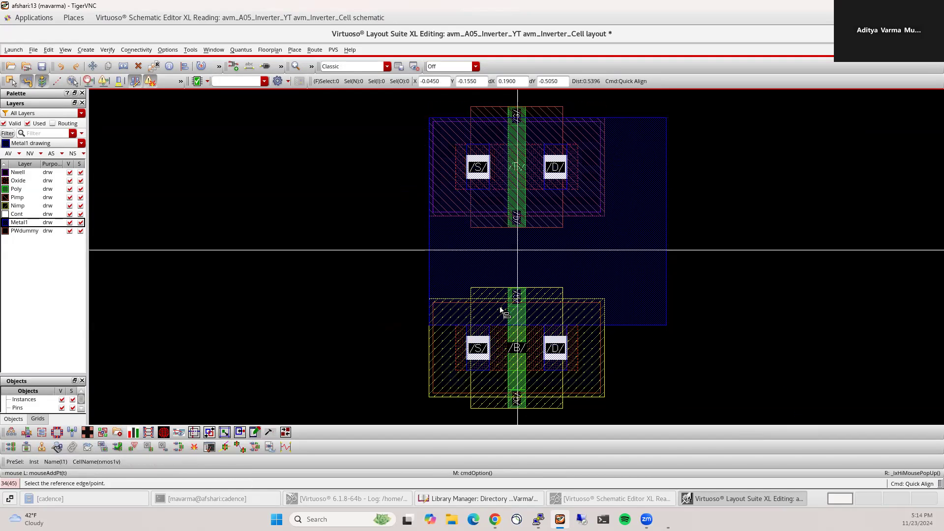
click(666, 325)
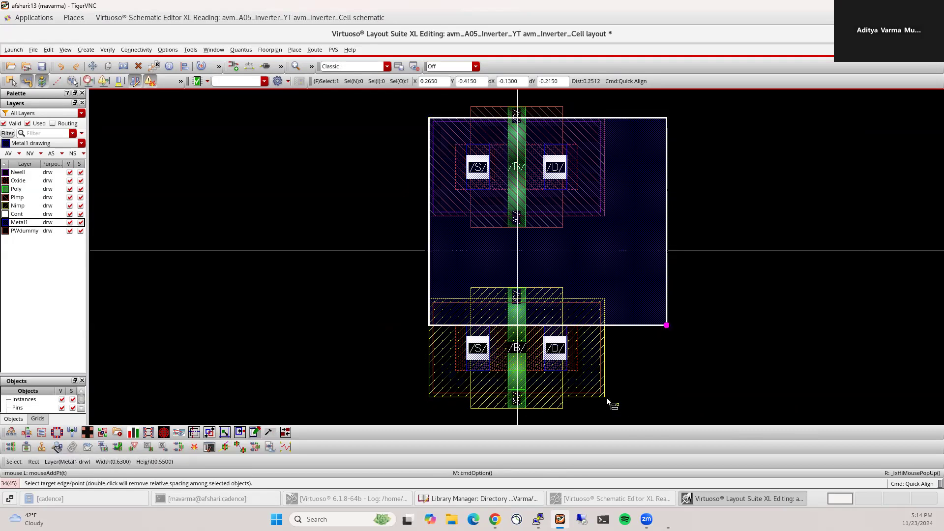
click(565, 411)
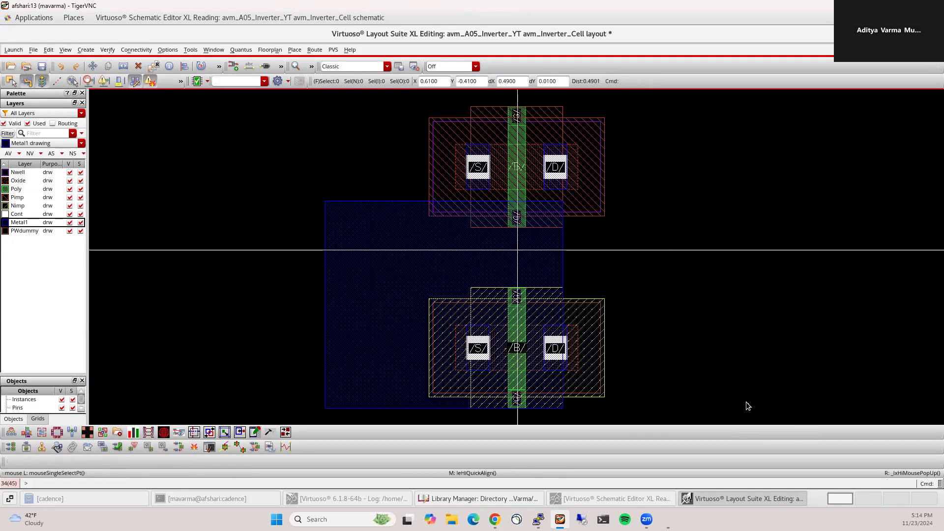
- Delete the Metal1 rectangle and draw a new one about 0.43 wide by 0.395 high to the right of the transistors
click(561, 238)
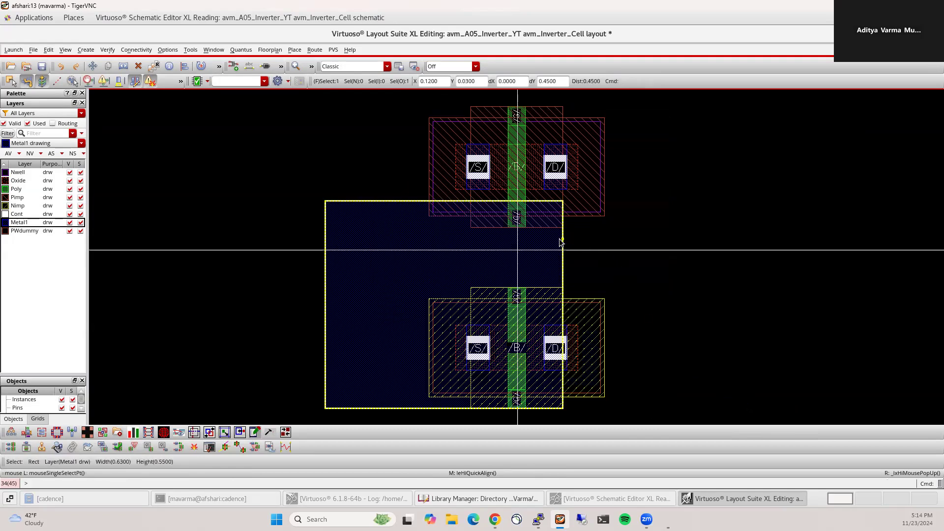
key(Delete)
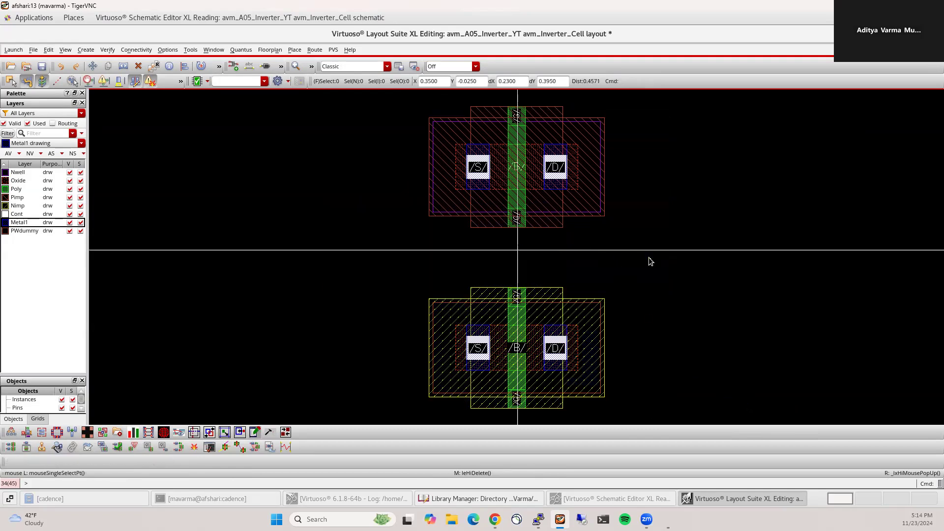
key(r)
click(680, 182)
click(842, 331)
key(m)
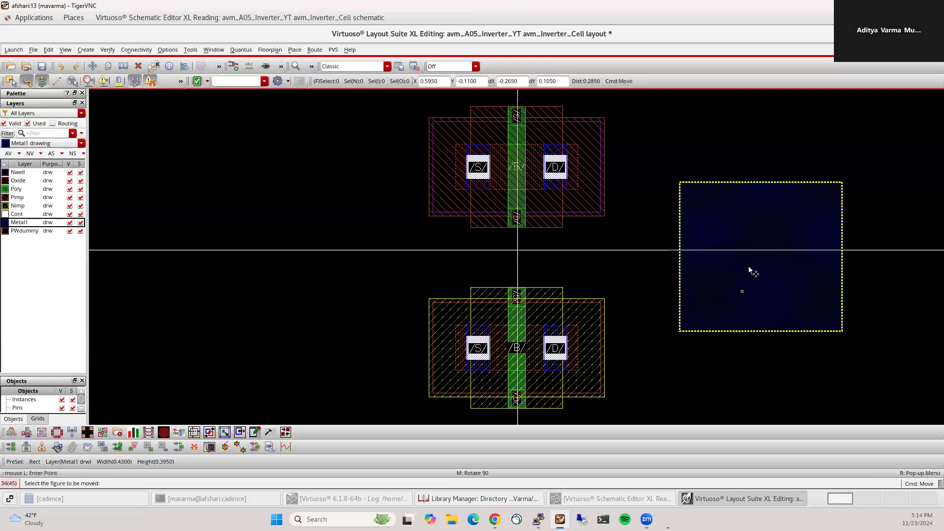
click(637, 250)
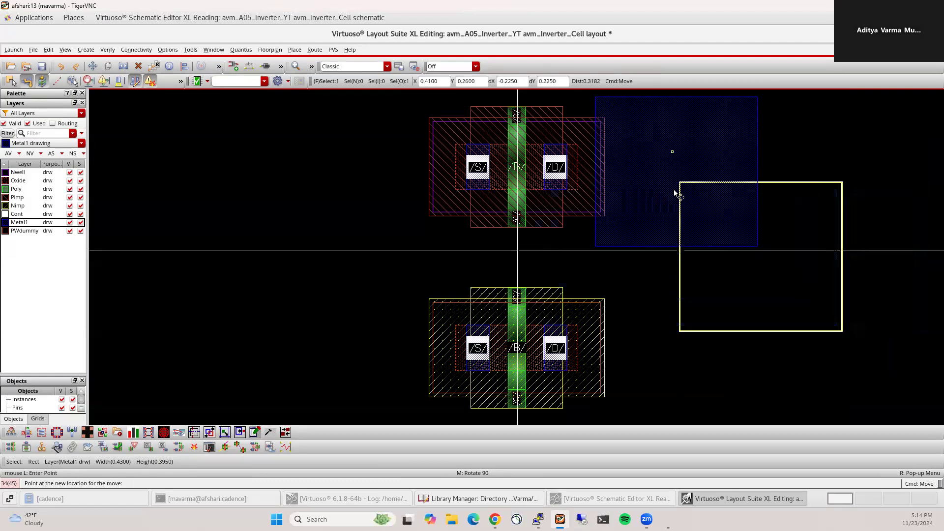
key(Escape)
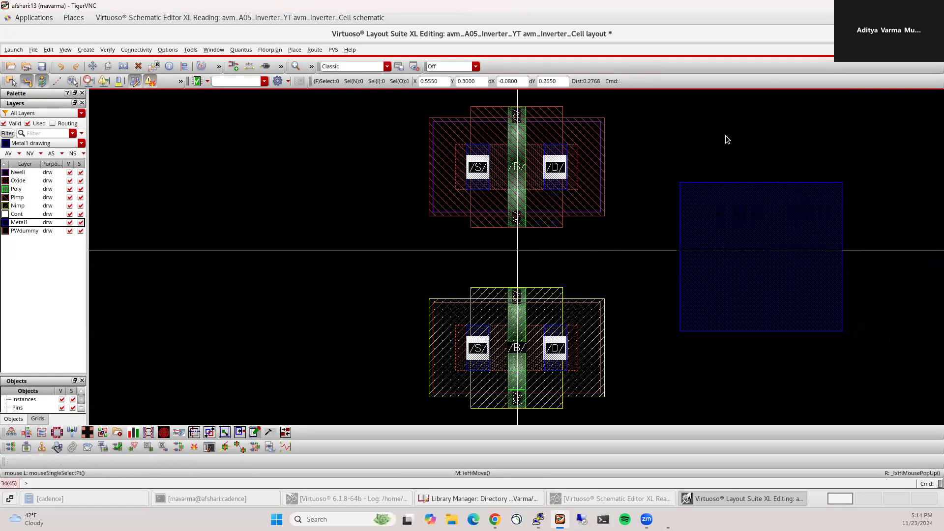
- Set the Edit snap mode to anyAngle in the display options and try moving the Metal1 rectangle freely
key(e)
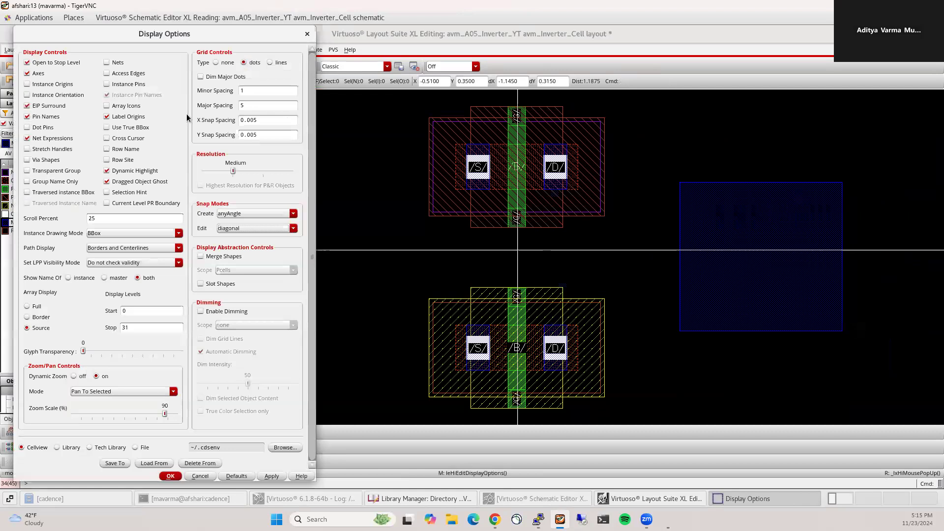
click(227, 229)
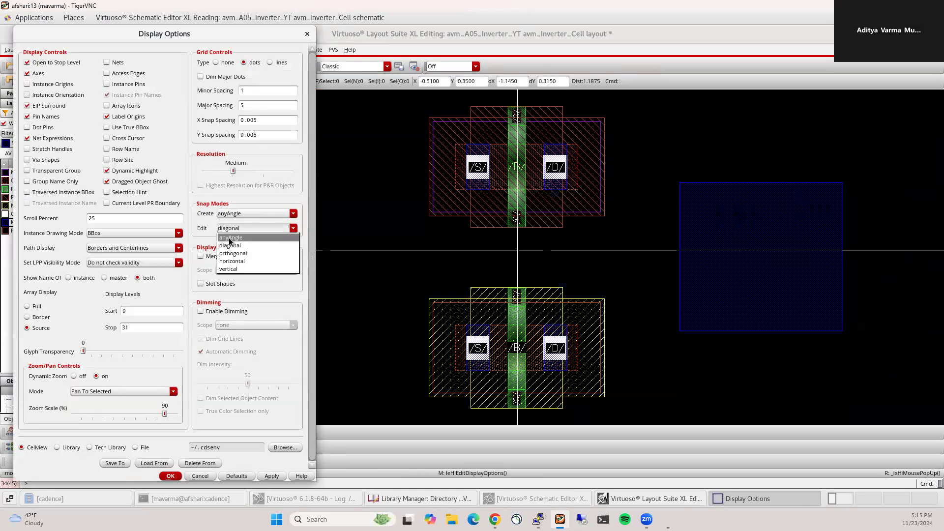
click(229, 237)
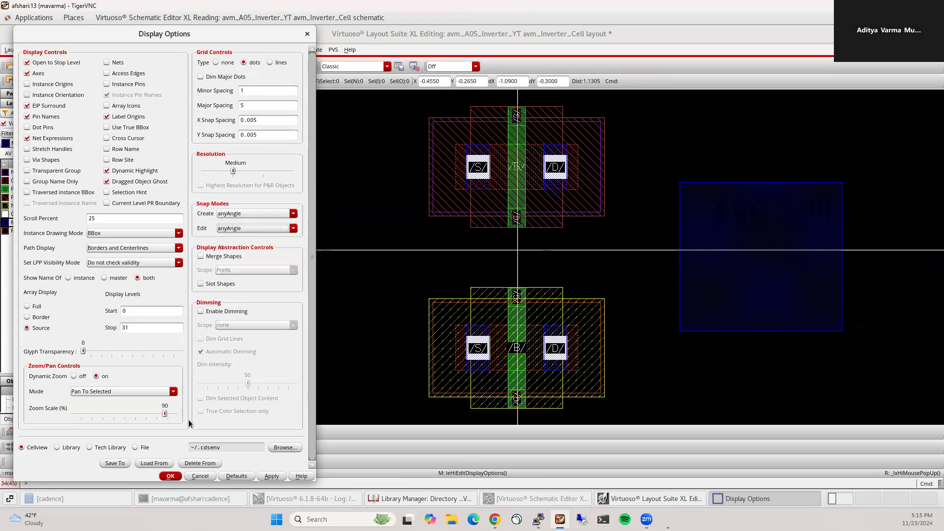
click(170, 476)
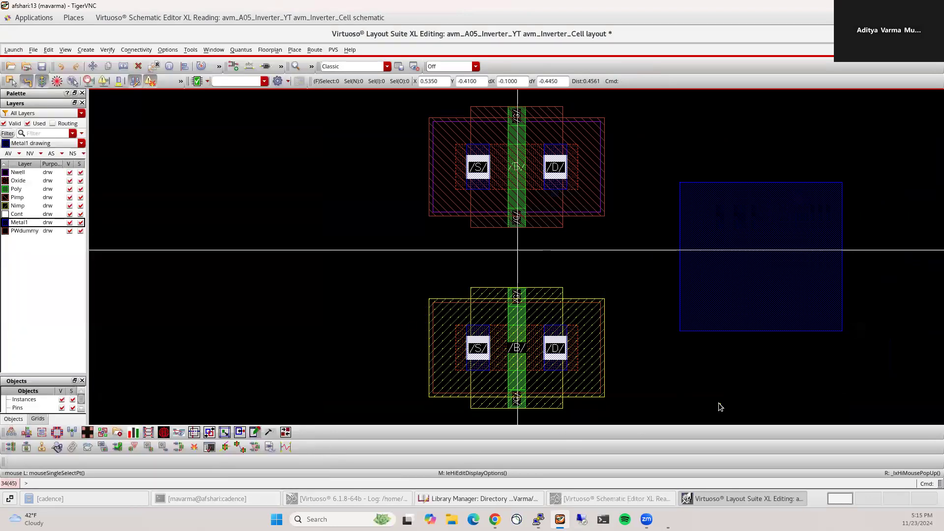
key(m)
click(735, 247)
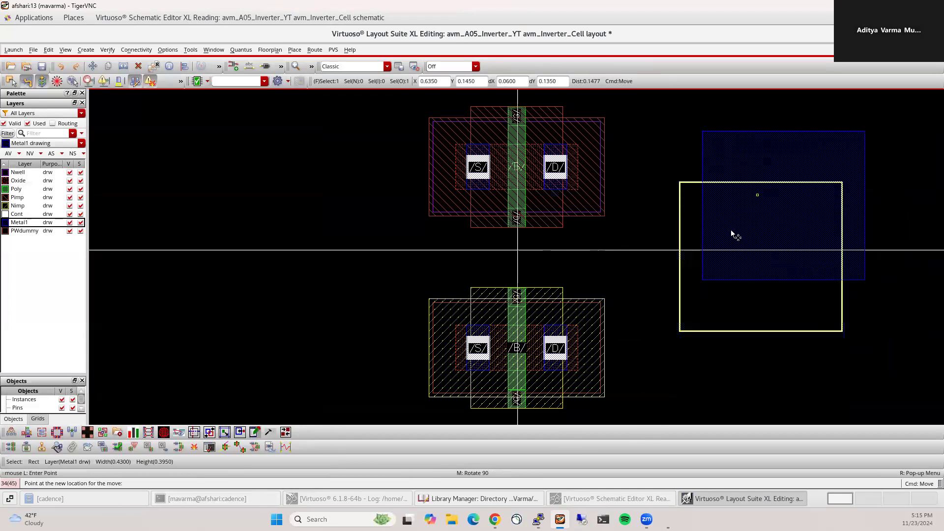
key(Escape)
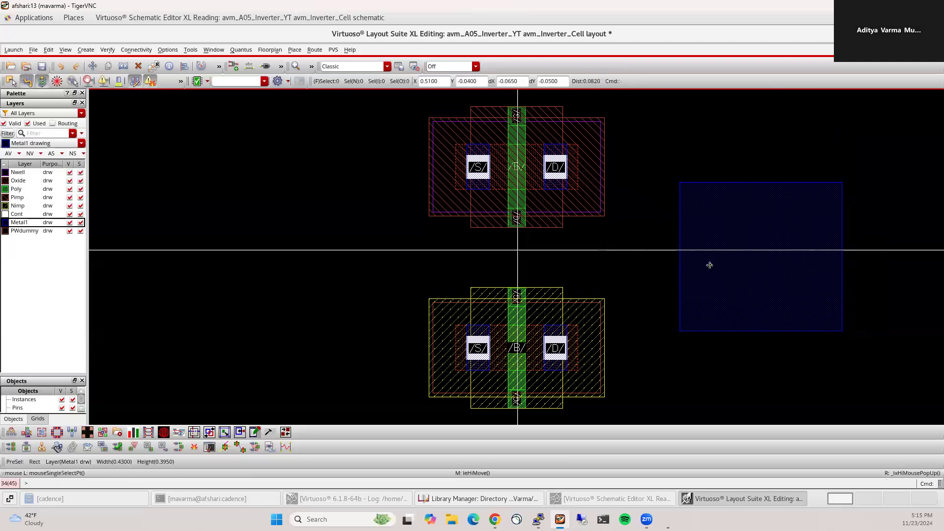
- Set the Edit snap mode to diagonal in the display options, keeping the Create snap mode at anyAngle
key(e)
click(249, 213)
click(239, 229)
click(240, 229)
click(239, 243)
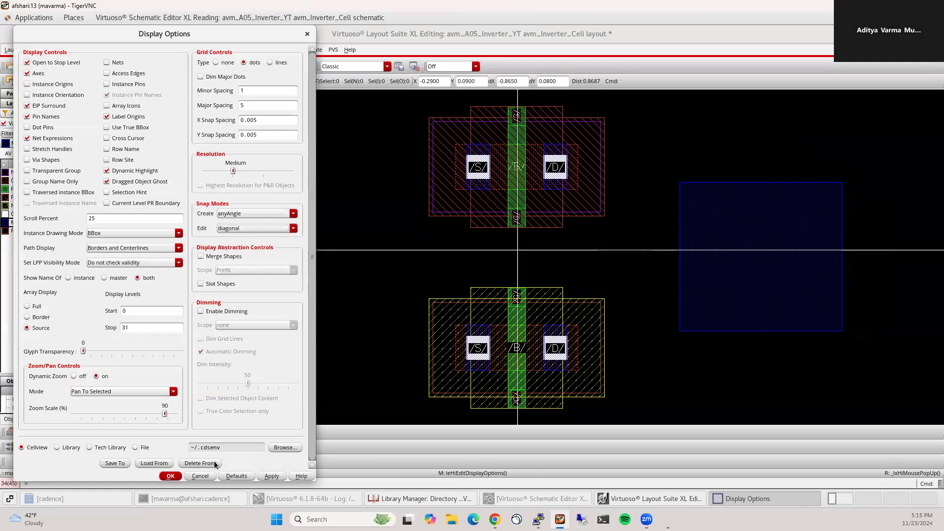
click(170, 476)
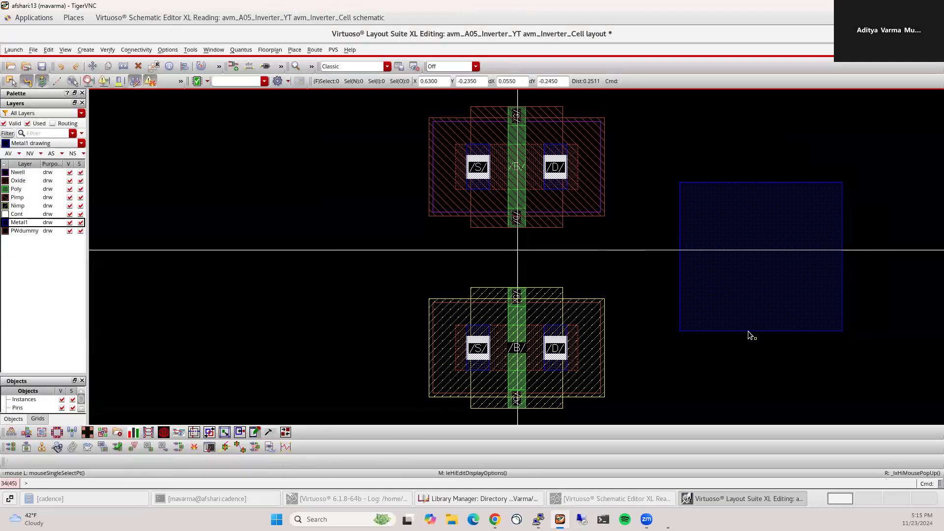
- Copy the Metal1 rectangle twice, once about 0.355 to the right and once about 0.185 upward
key(c)
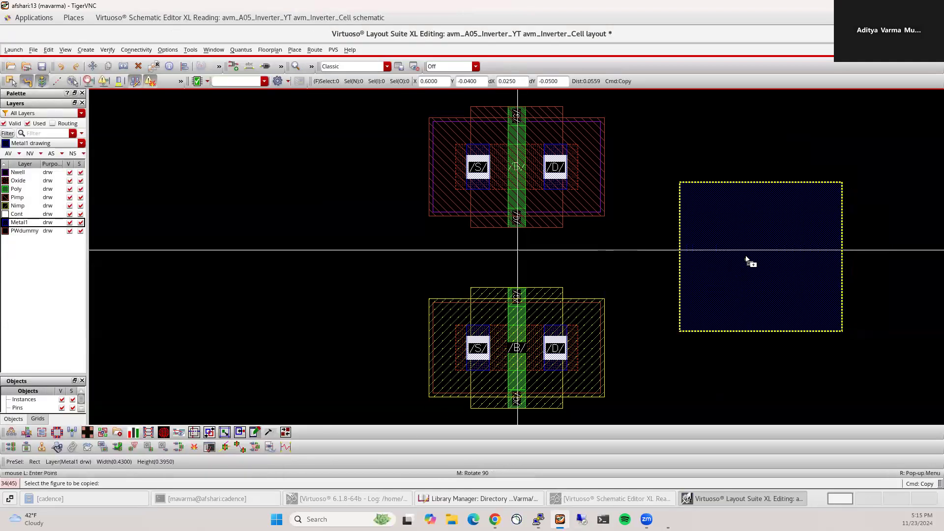
click(745, 261)
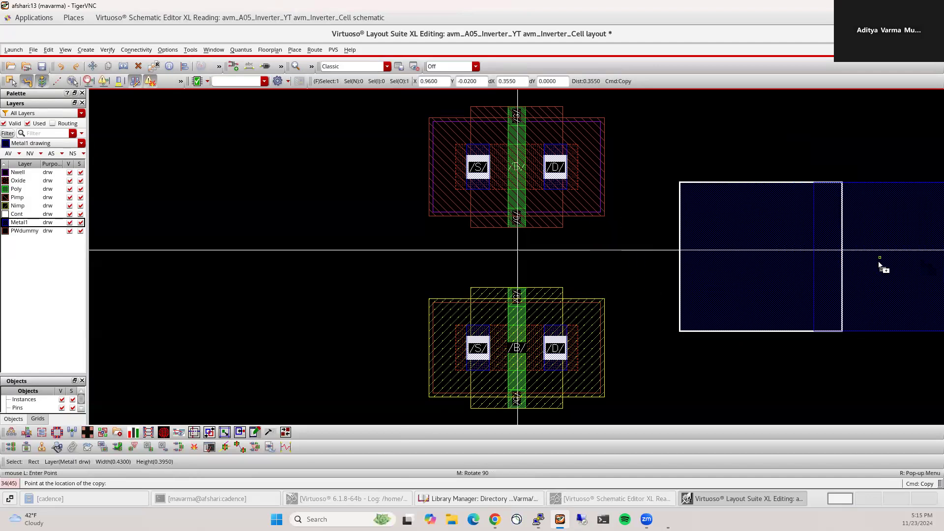
click(736, 252)
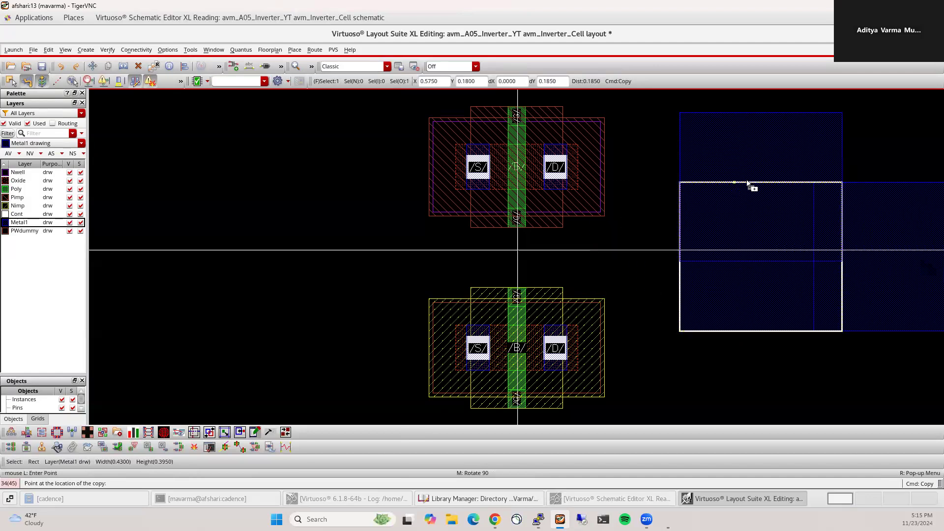
click(748, 183)
- Draw a 0.06 wide, three-segment Metal1 wire across the overlapping rectangles and undo it
key(p)
click(631, 231)
click(771, 376)
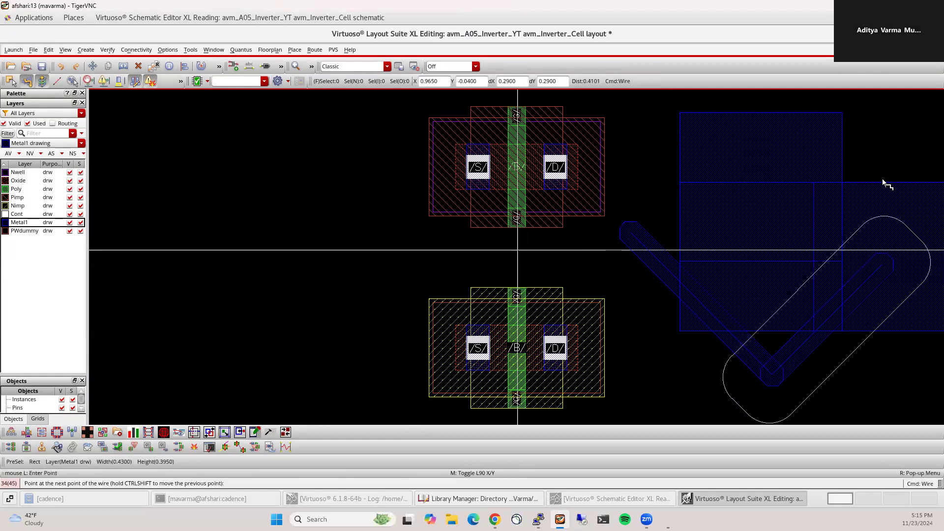
double_click(891, 207)
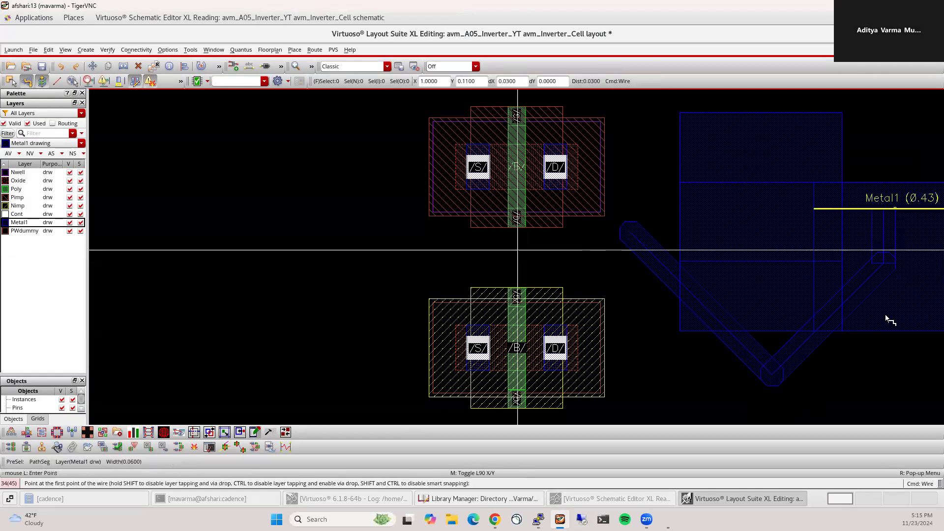
key(u)
key(Escape)
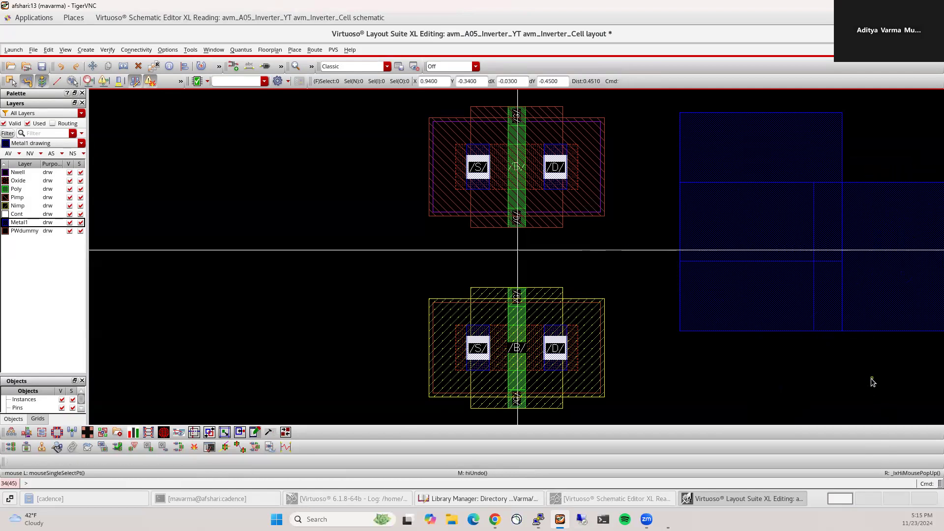
- Draw a five-sided Metal1 polygon that extends past the left edge of the original rectangle and overlaps its interior
key(f)
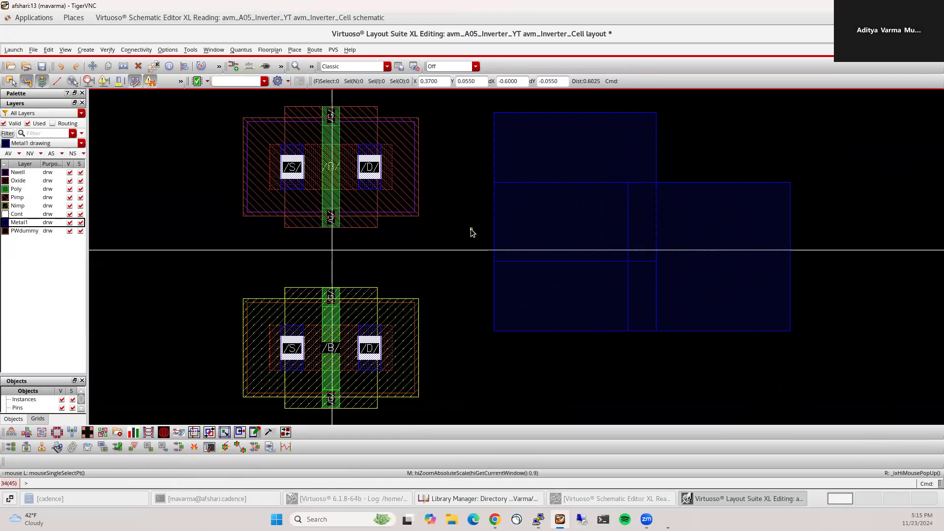
key(shift+p)
click(465, 199)
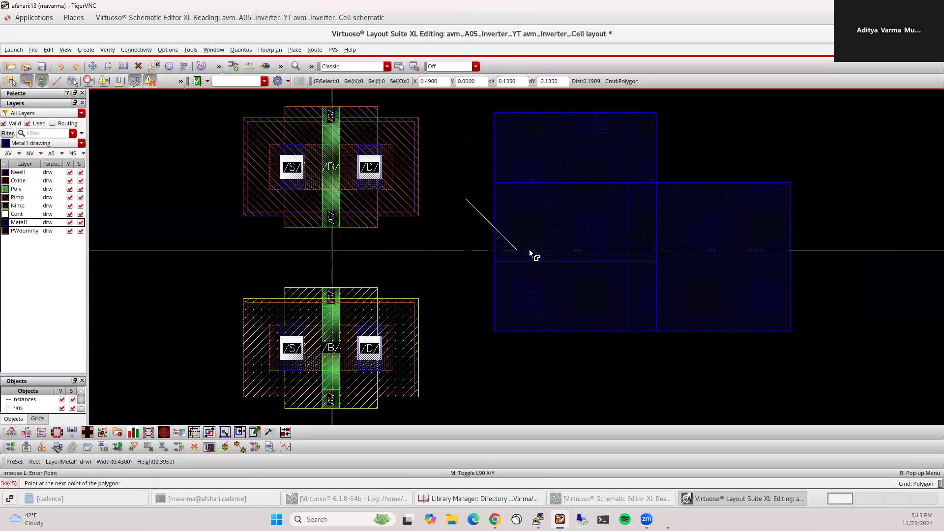
click(617, 259)
click(560, 319)
scroll(461, 209, up, 1)
scroll(481, 278, up, 2)
click(495, 222)
scroll(486, 172, up, 2)
click(484, 173)
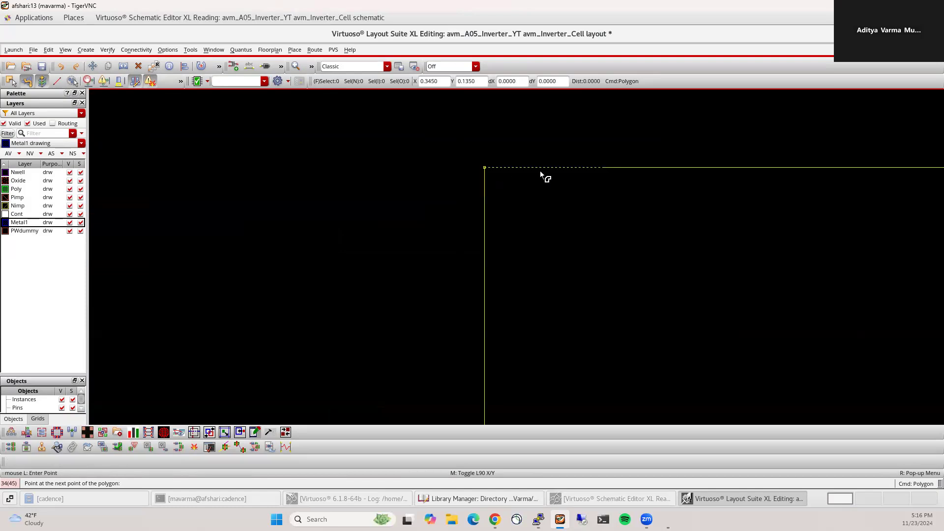
double_click(601, 169)
scroll(482, 177, down, 5)
key(Escape)
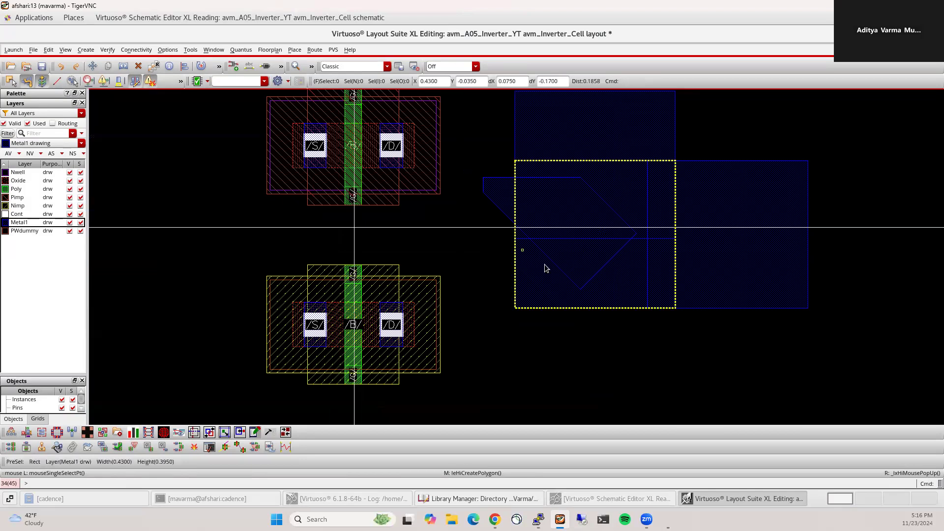
scroll(555, 268, down, 3)
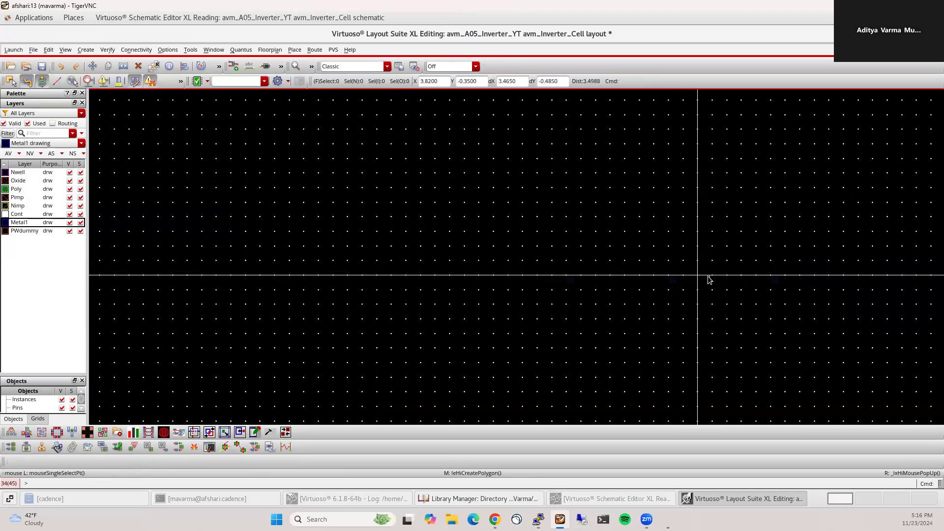
key(f)
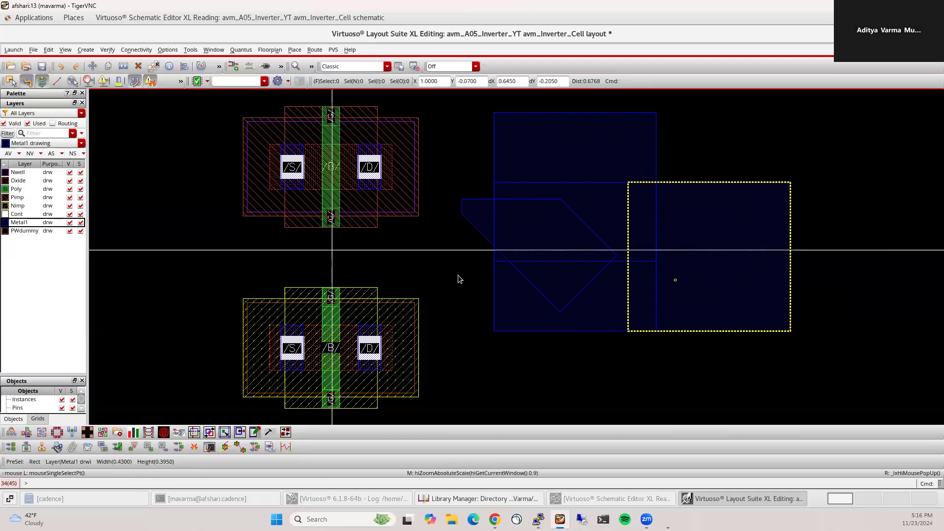
scroll(380, 250, up, 2)
scroll(379, 251, down, 2)
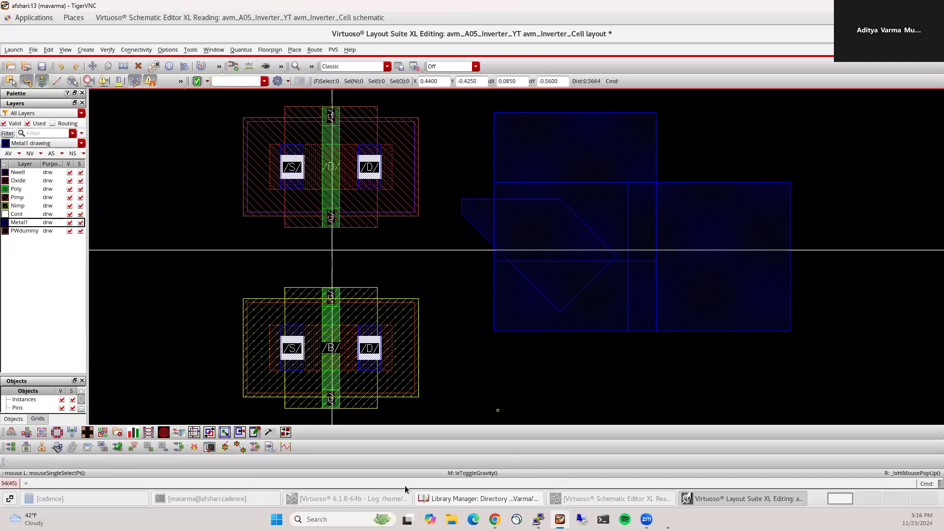
- Check the gravity on/off messages in the CDS log while toggling gravity in the layout
click(350, 497)
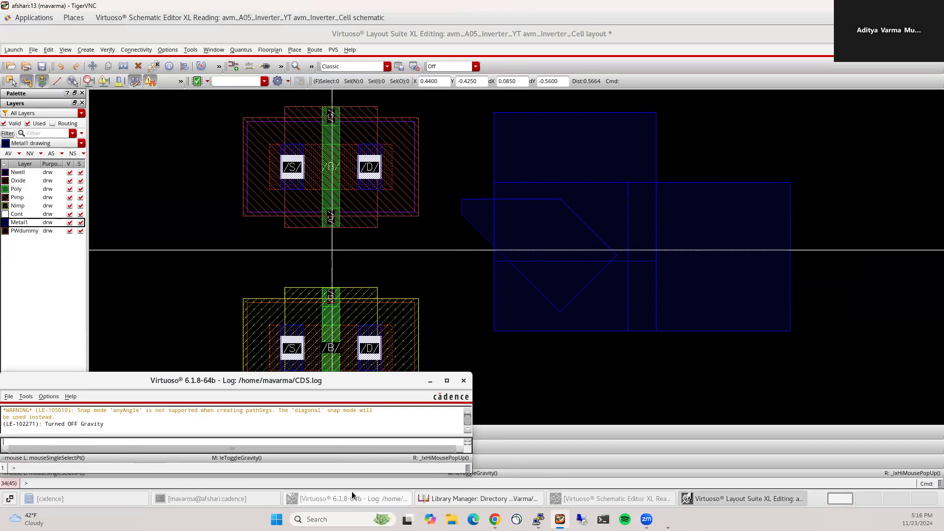
click(330, 509)
click(391, 497)
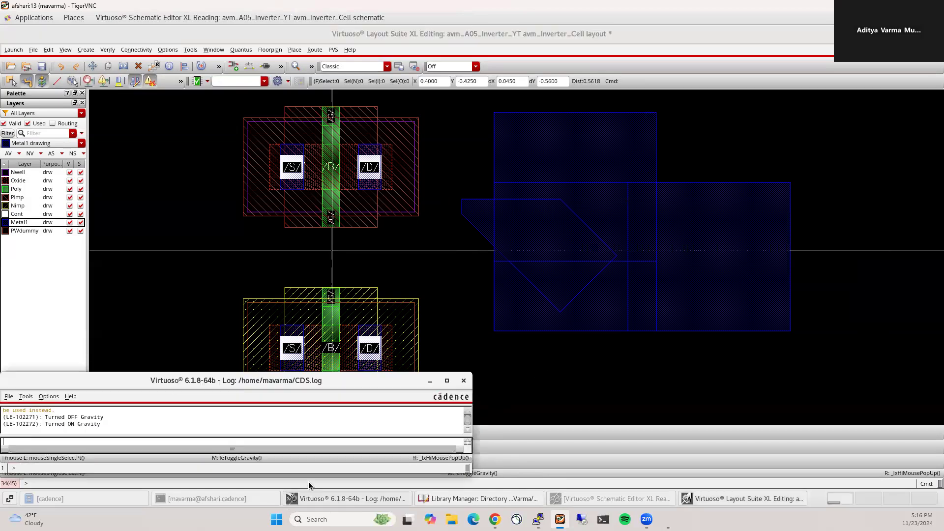
click(343, 500)
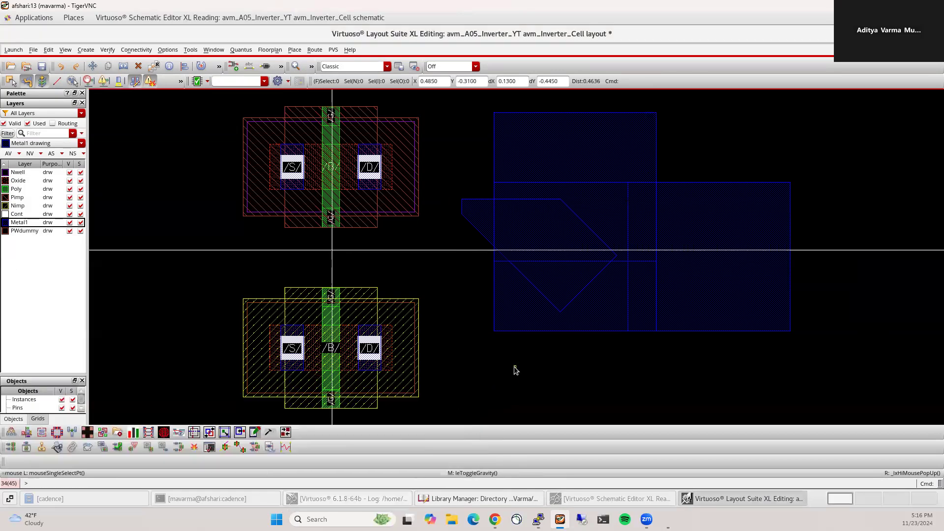
- Examine how the cursor snaps around the edges and lower corner of the Metal1 rectangle with gravity on and off
ctrl+scroll(492, 343, up, 1)
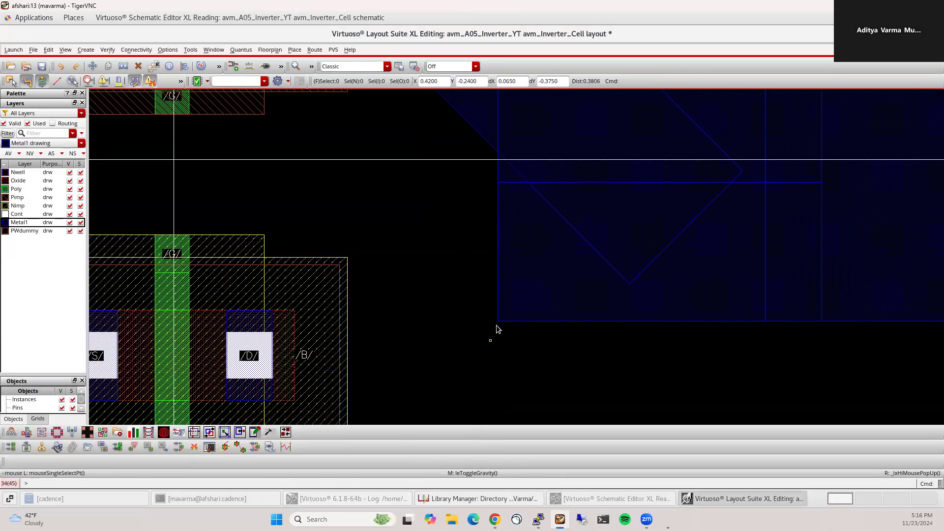
ctrl+scroll(495, 331, up, 2)
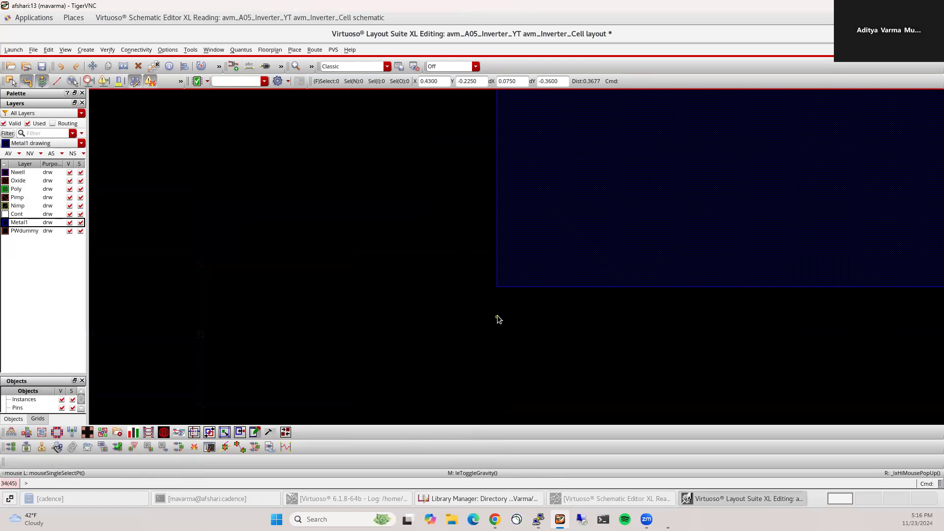
ctrl+scroll(495, 289, down, 3)
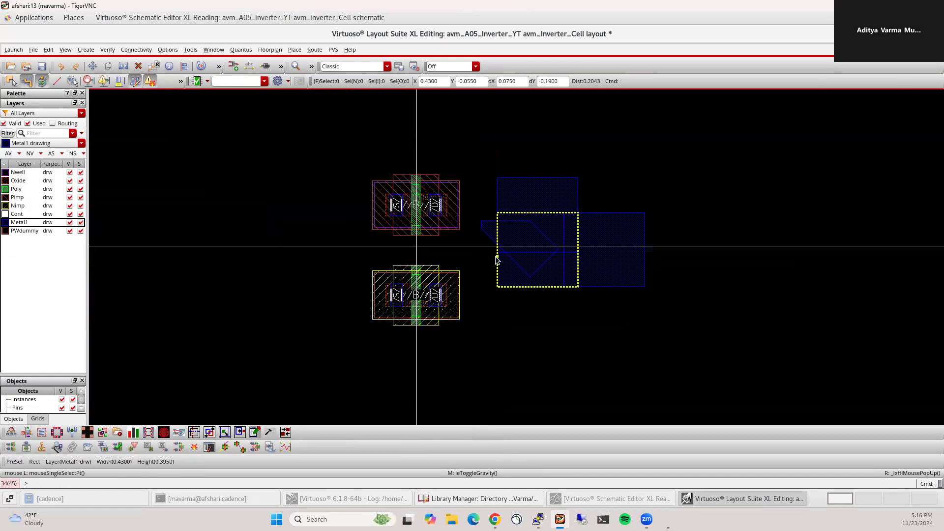
ctrl+scroll(495, 260, up, 2)
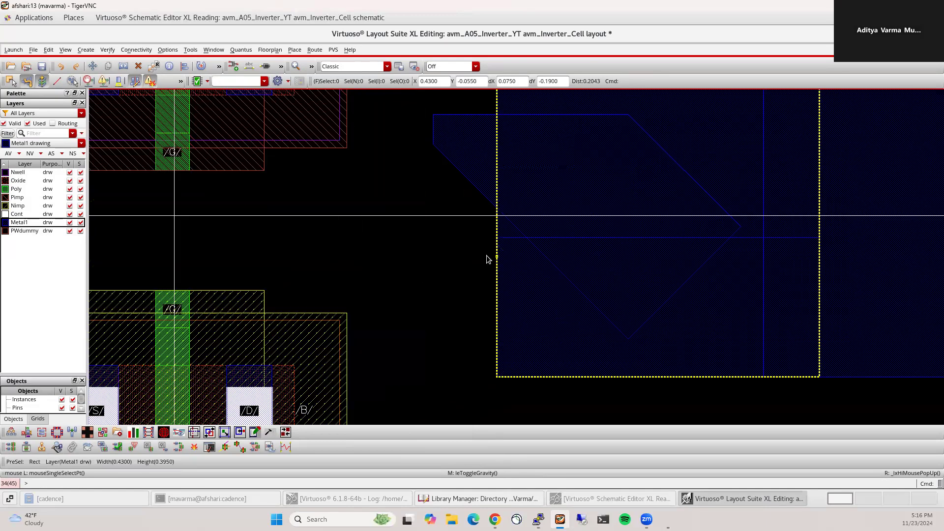
ctrl+scroll(486, 259, down, 2)
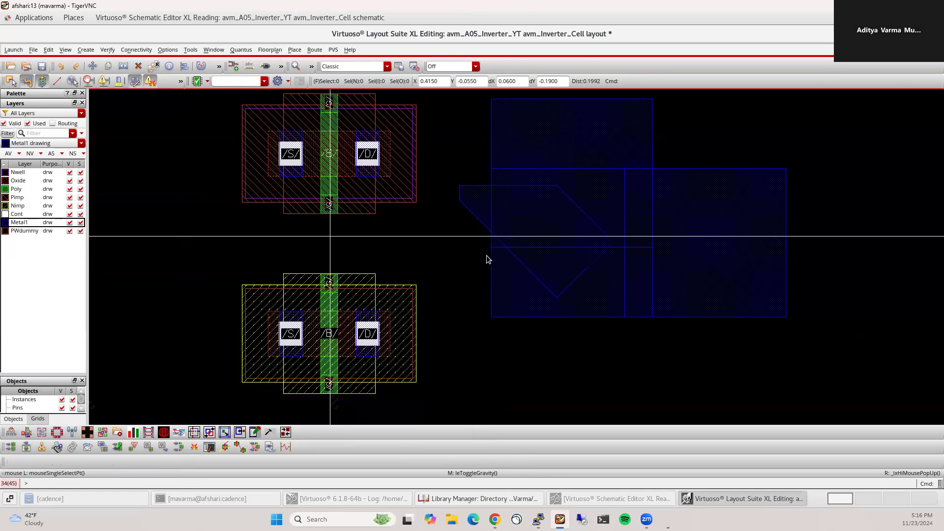
click(308, 497)
click(308, 498)
ctrl+scroll(488, 317, up, 2)
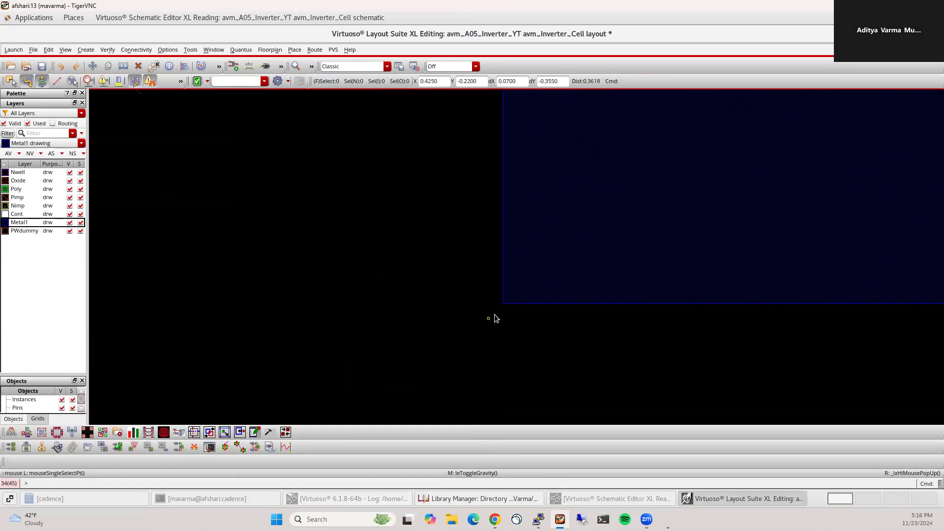
ctrl+scroll(494, 314, down, 1)
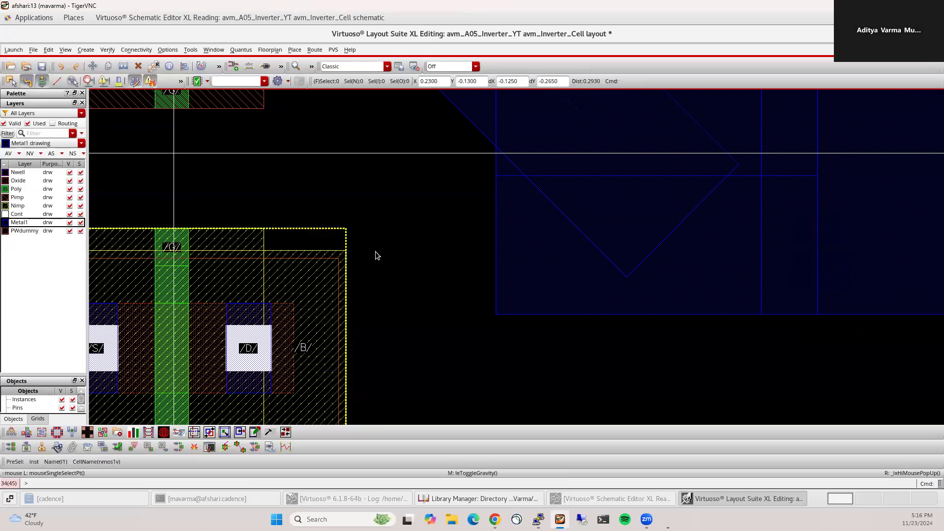
ctrl+scroll(407, 254, down, 5)
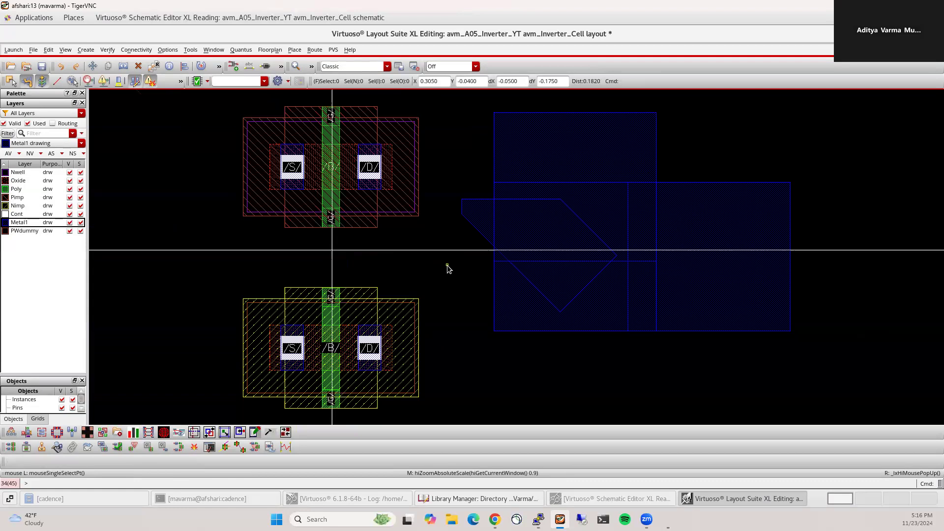
- Try the gravity switch and distance in the layout editor options, leaving gravity off with Medium distance
key(shift+e)
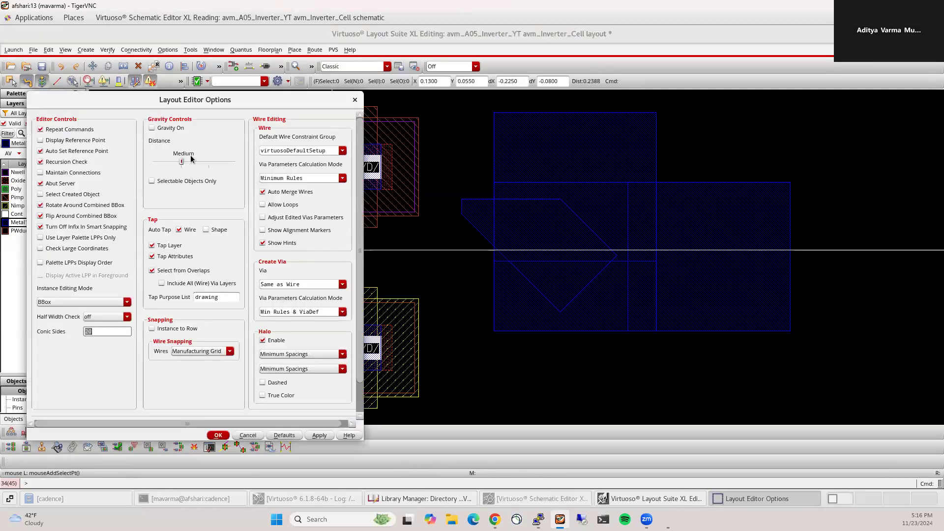
click(152, 129)
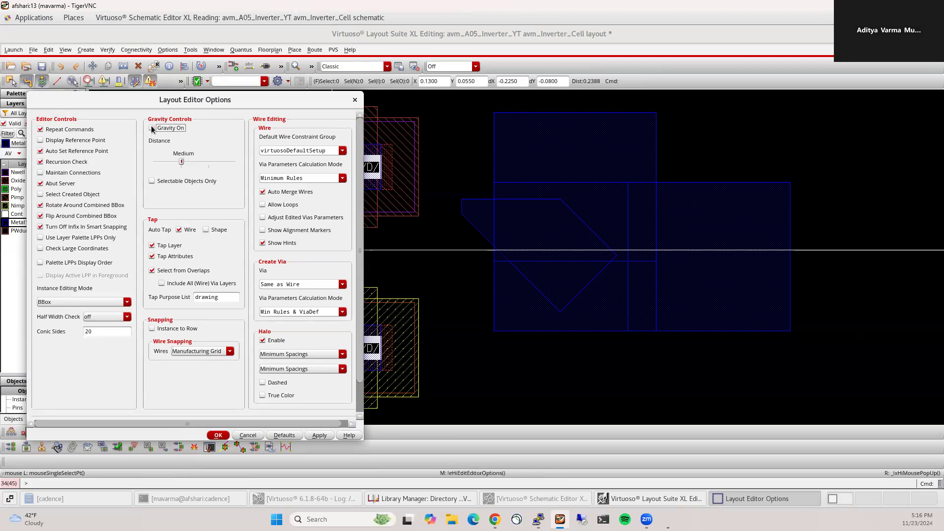
click(185, 164)
mouse_move(185, 161)
mouse_down()
mouse_move(153, 162)
mouse_move(218, 164)
mouse_move(179, 165)
mouse_up()
click(153, 129)
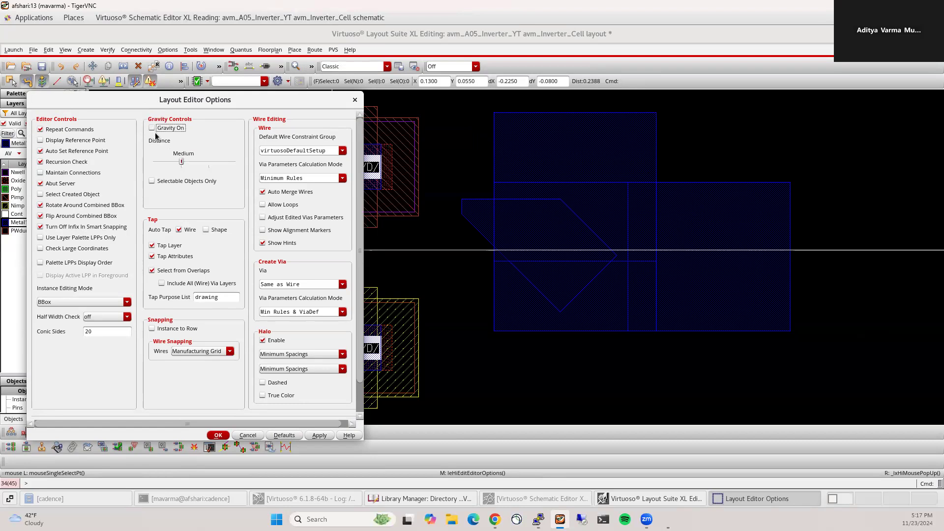
click(224, 437)
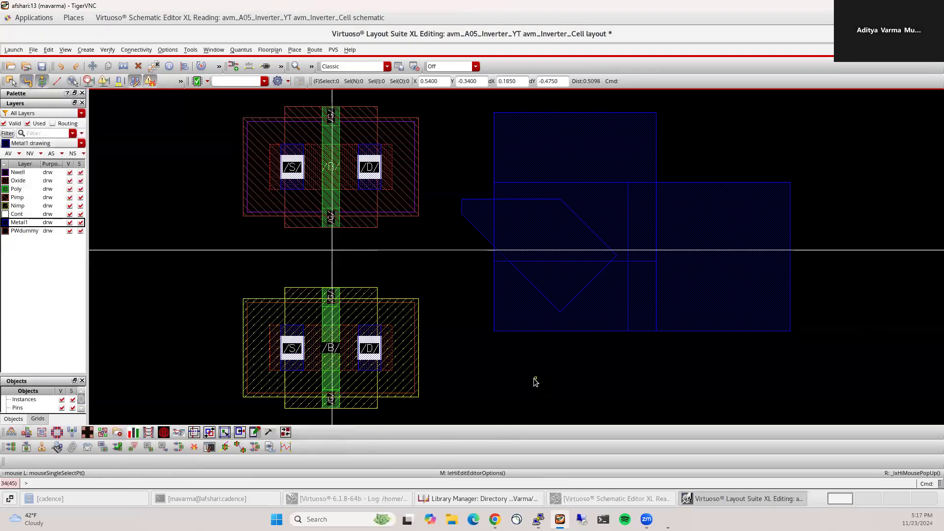
- Browse the available via definitions for a new single via, keeping M1_PO
key(o)
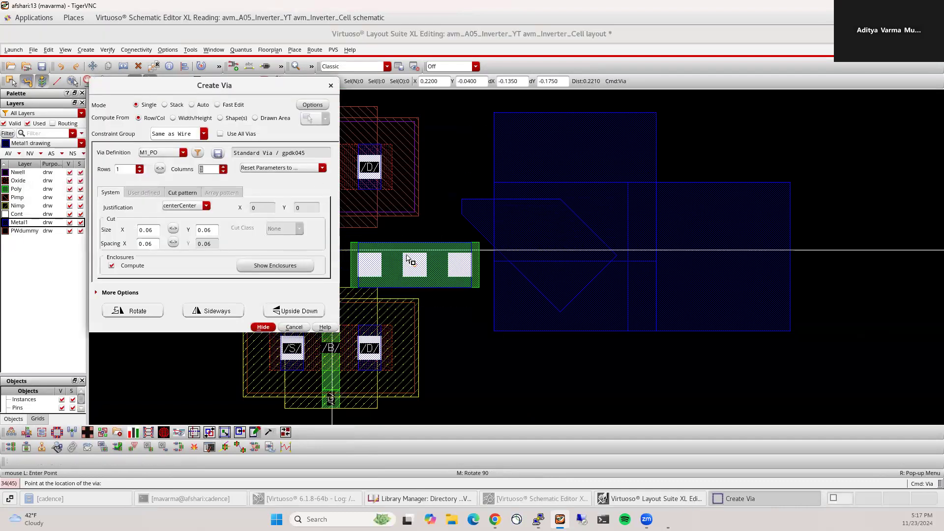
scroll(506, 248, down, 1)
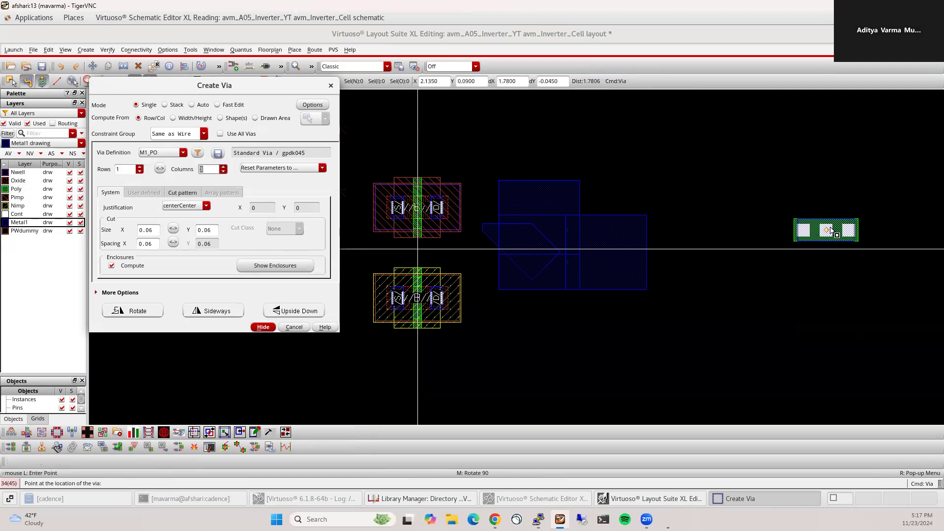
scroll(832, 229, up, 1)
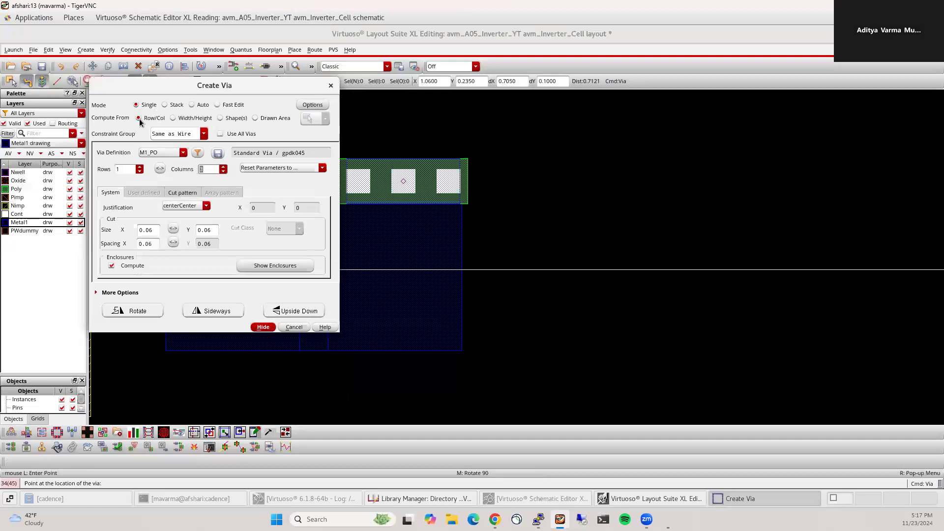
click(156, 152)
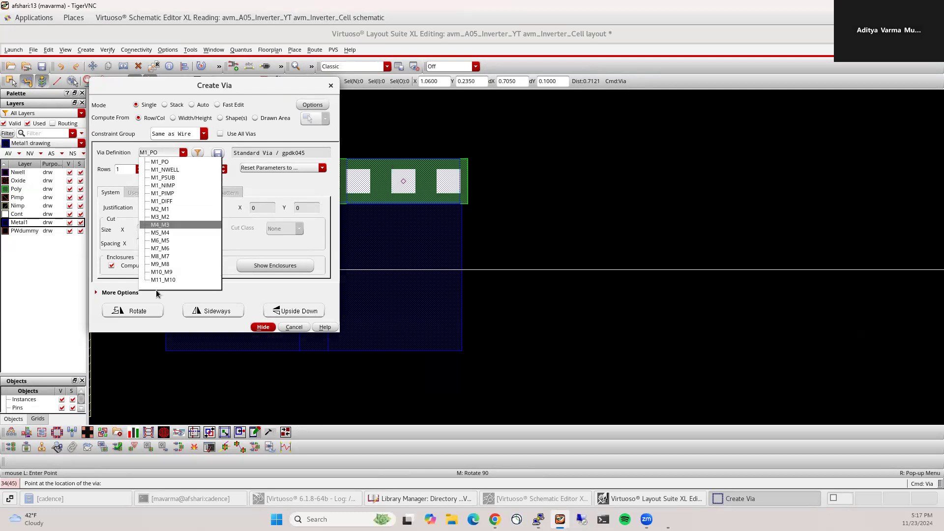
click(158, 155)
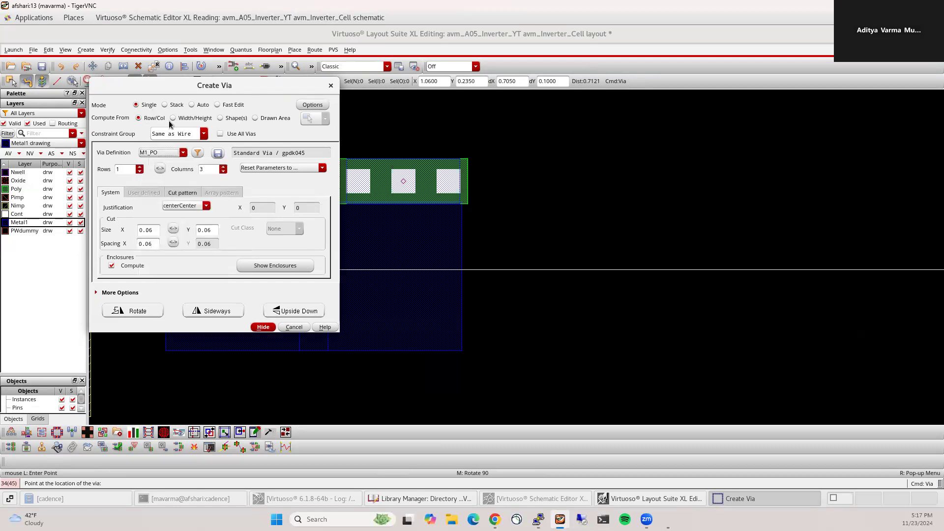
- Try six columns for the single-row M1_PO via and reduce the column count to two
click(223, 167)
click(223, 167)
click(224, 166)
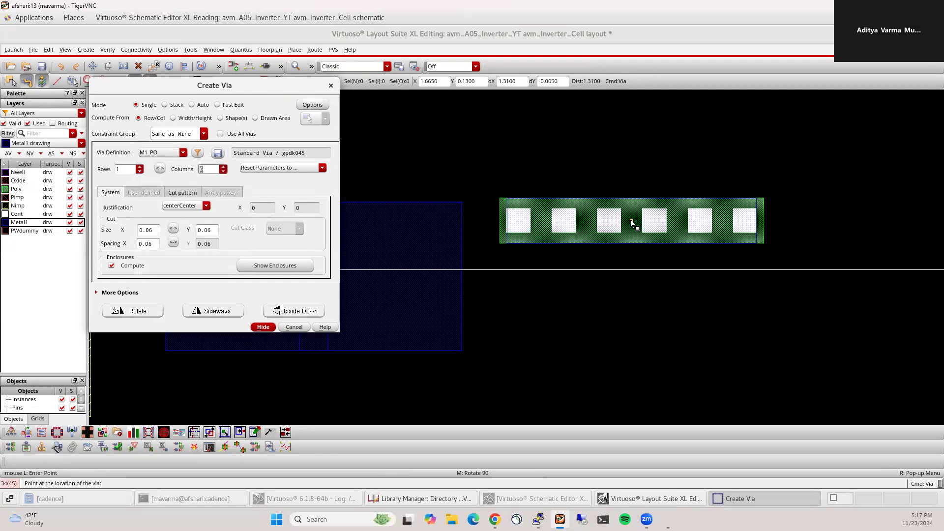
click(223, 171)
click(223, 171)
click(223, 171)
click(223, 171)
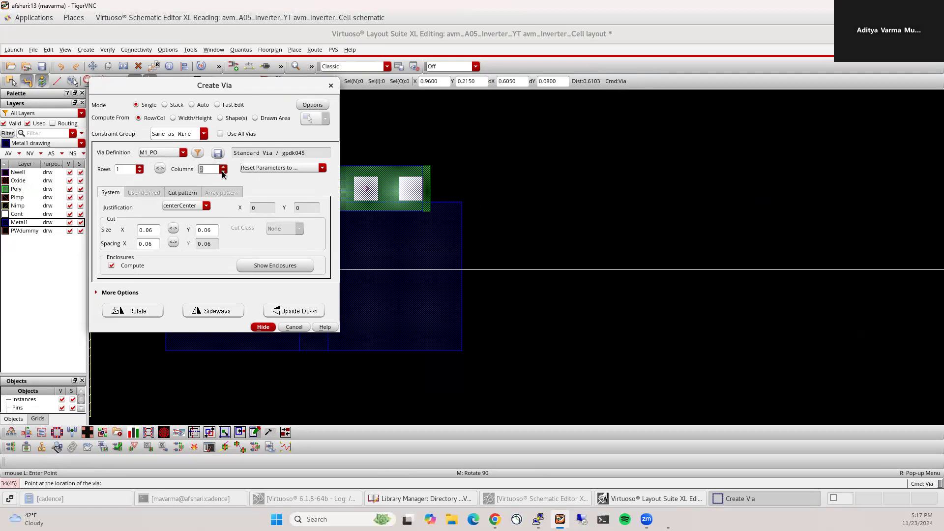
- Compute the M1_PO via from Width/Height, with a width of 1 and a height of 2
click(184, 117)
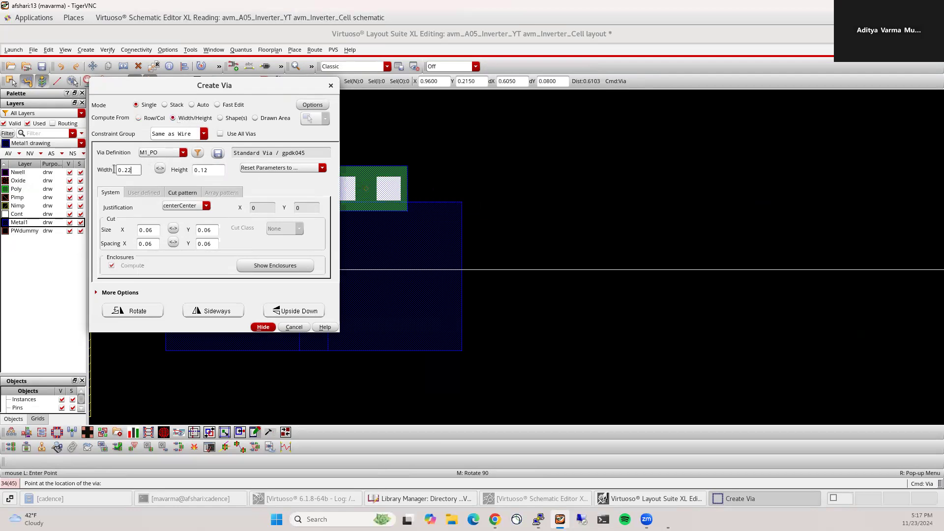
key(Tab)
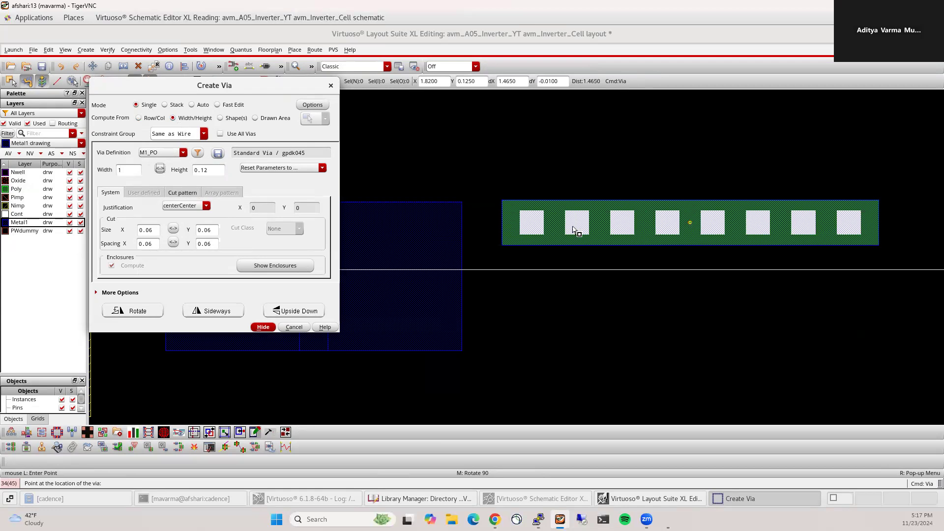
click(216, 171)
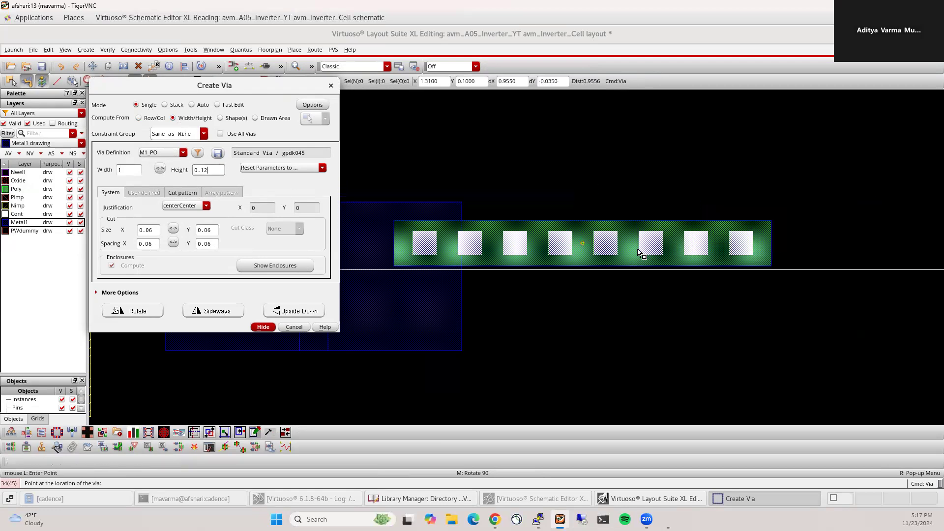
drag(213, 168, 168, 165)
text(2)
scroll(654, 232, down, 2)
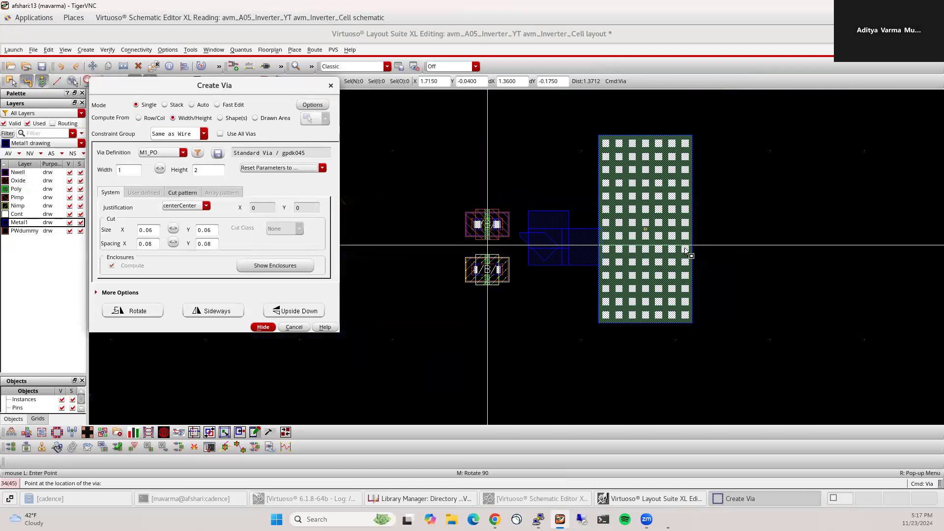
- Set the via computation to Shape(s) and draw a Metal1 rectangle about 1.545 by 1.335 to the right of the existing shapes
click(224, 123)
key(Escape)
key(r)
click(636, 215)
click(781, 341)
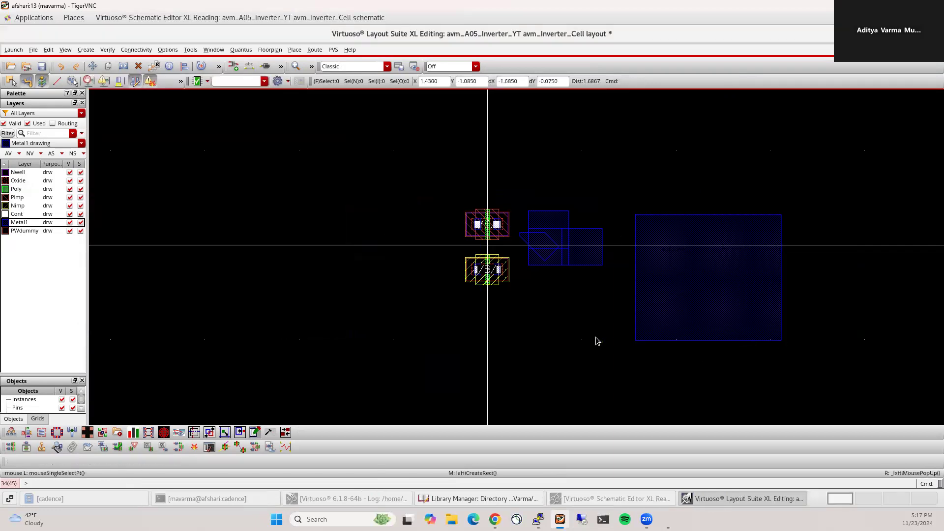
- Fill the large Metal1 rectangle with an M1_PO via array computed from its shape, and delete the array
key(o)
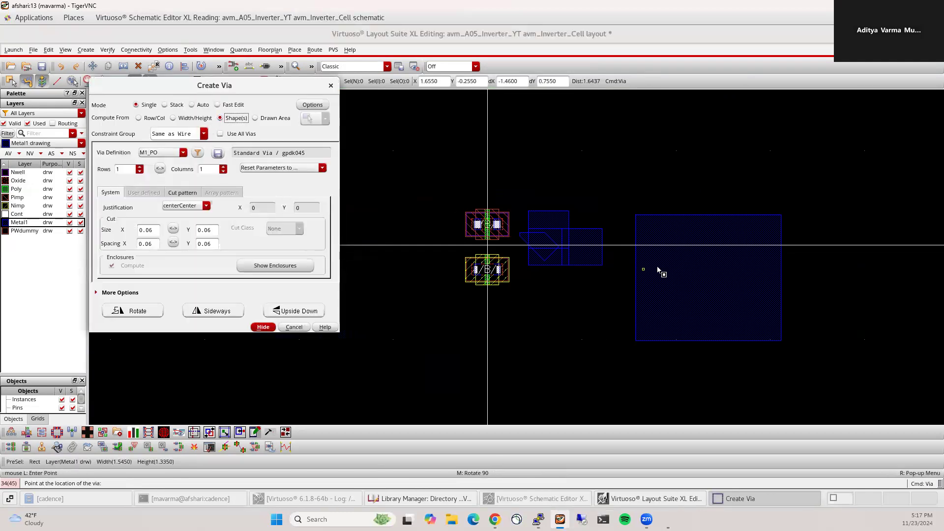
click(718, 295)
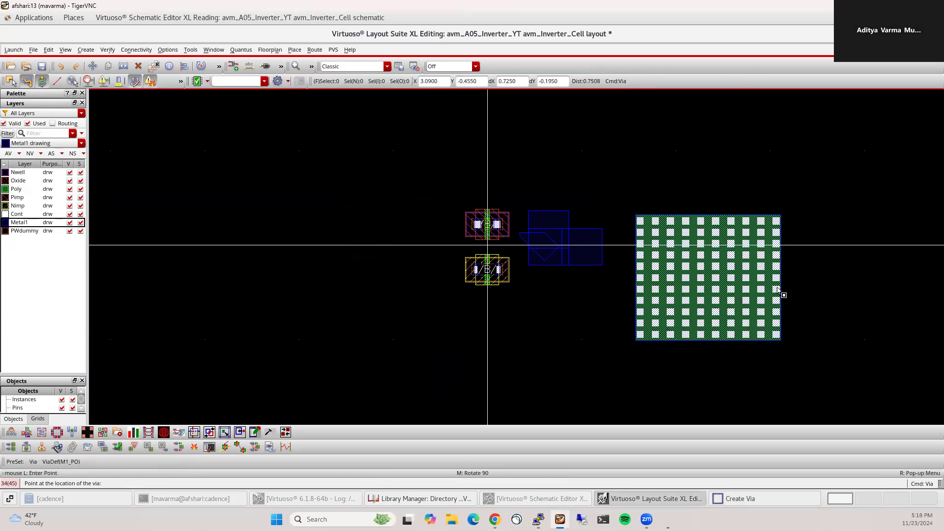
key(Escape)
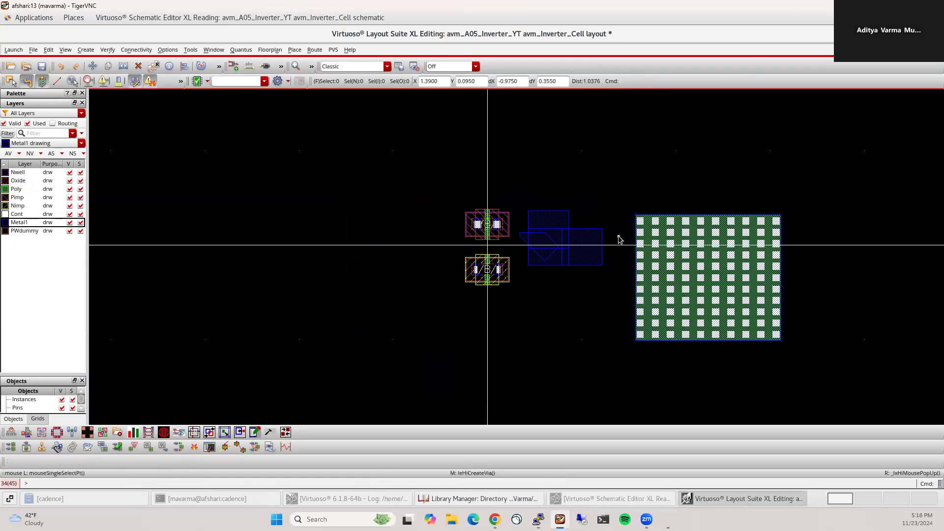
key(Delete)
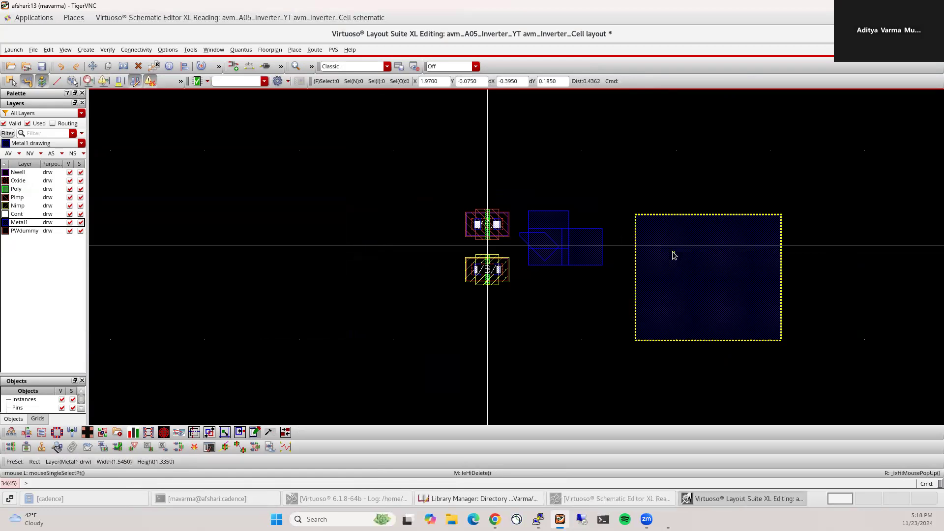
- Create an M1_PO via array from a drawn rectangular area above the large Metal1 rectangle
key(o)
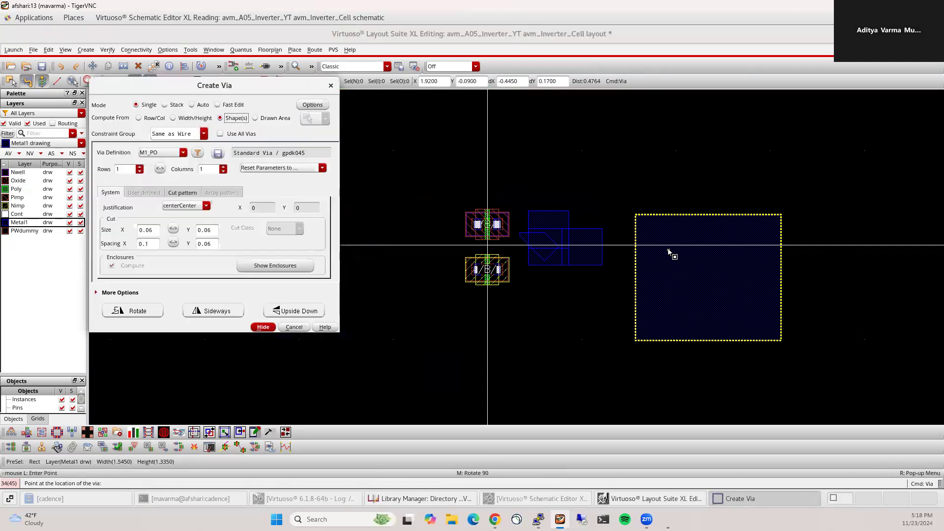
click(271, 119)
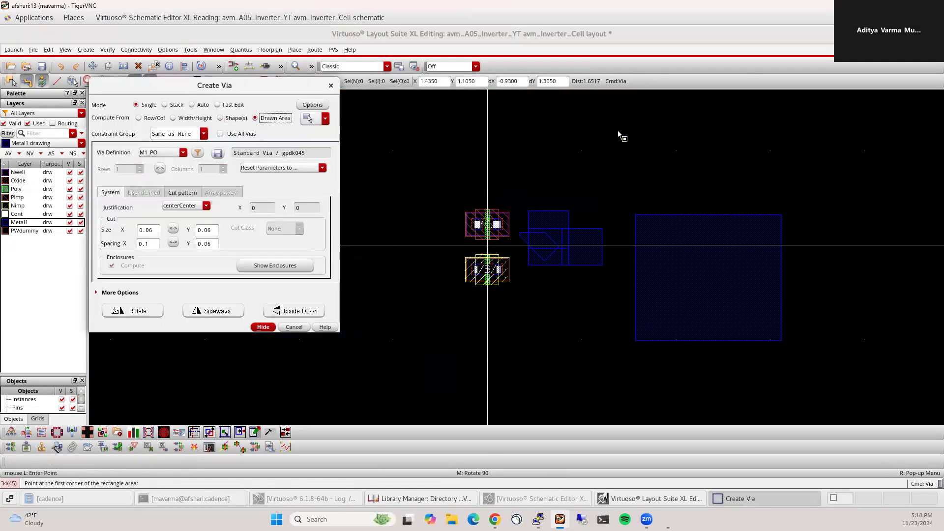
click(578, 115)
click(719, 194)
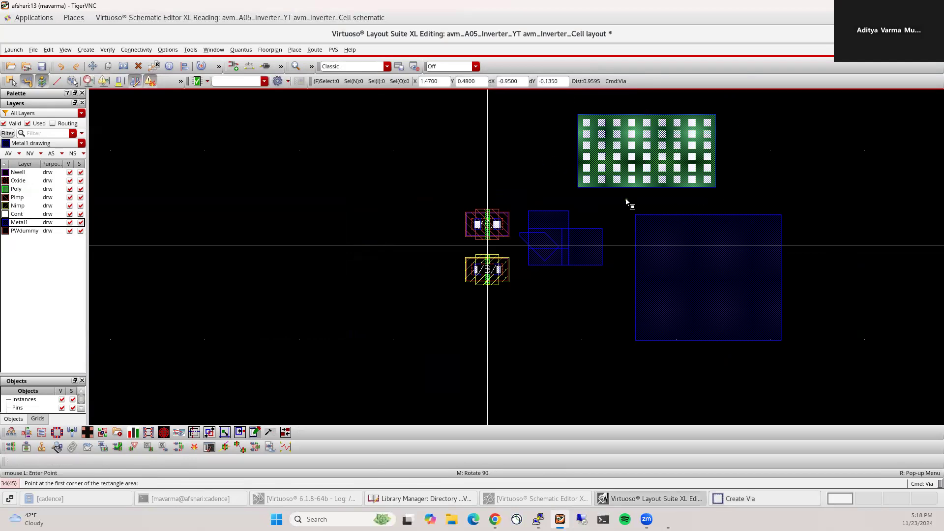
key(Escape)
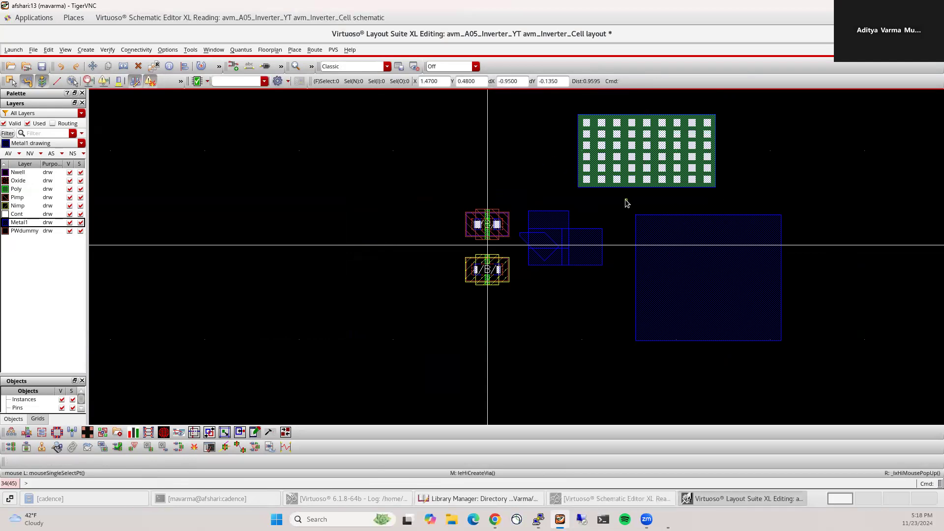
- Set the Create Via command to Stack mode from Metal1 to Metal11, computed from a drawn area
key(o)
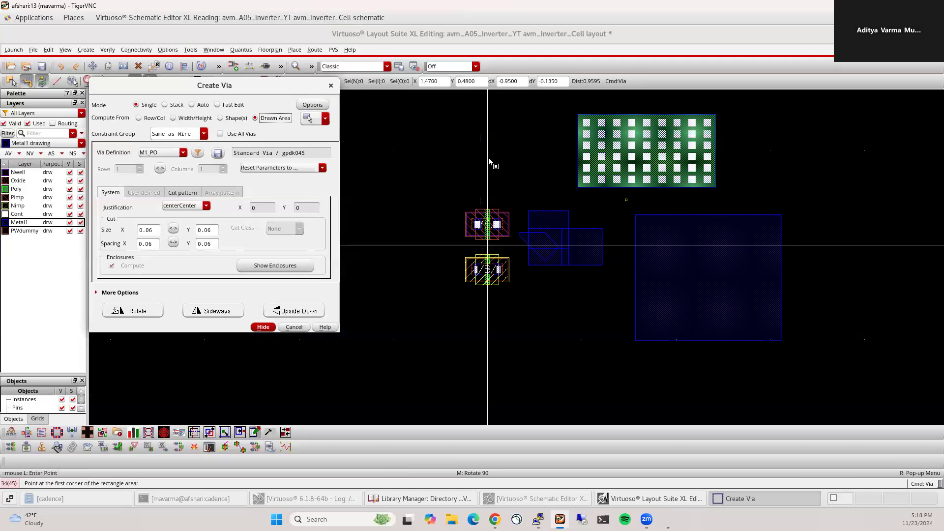
click(167, 105)
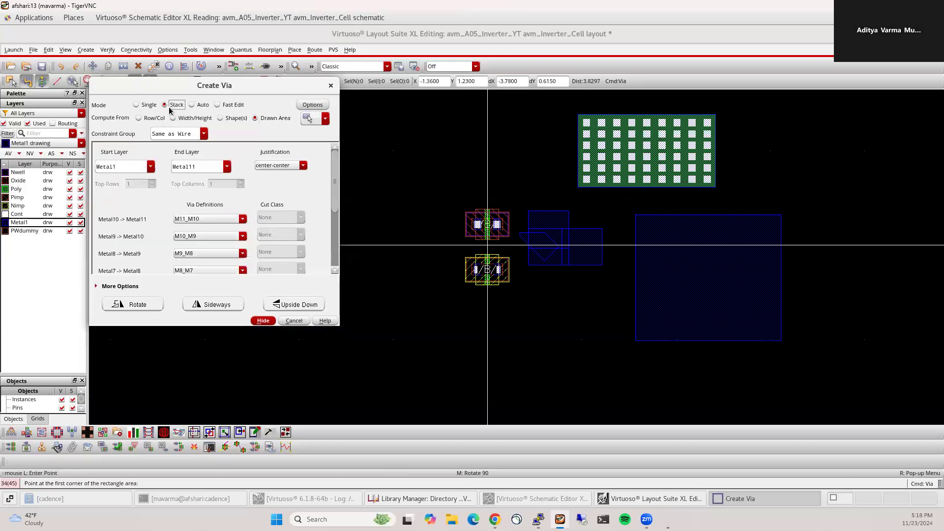
click(149, 169)
click(111, 198)
click(229, 167)
click(188, 267)
click(146, 118)
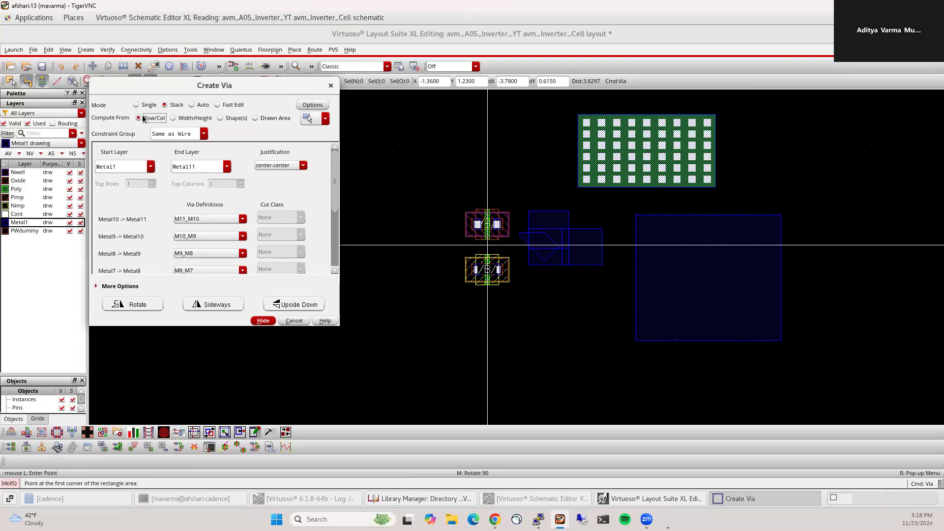
click(263, 121)
- Create the stacked via over a drawn area about 5.35 by 4.82, beside the large Metal1 rectangle, and leave the command
ctrl+scroll(504, 241, down, 1)
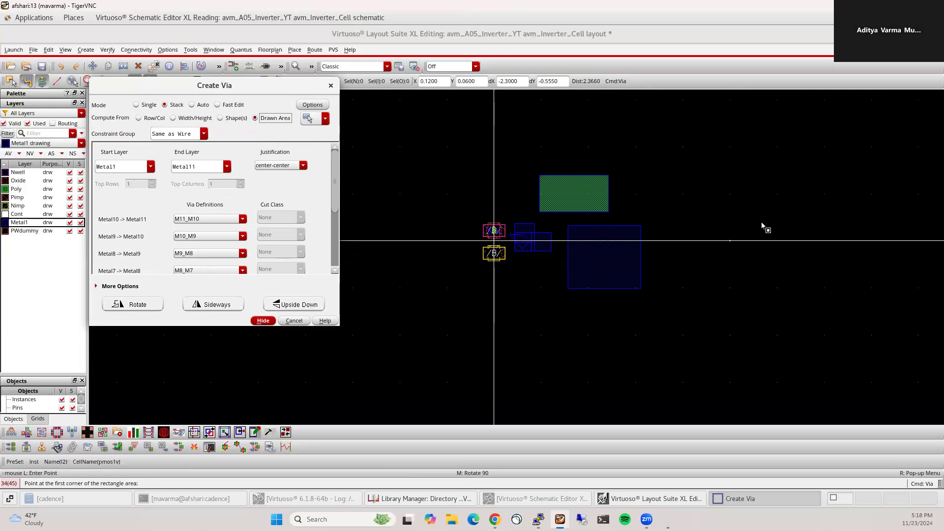
click(649, 169)
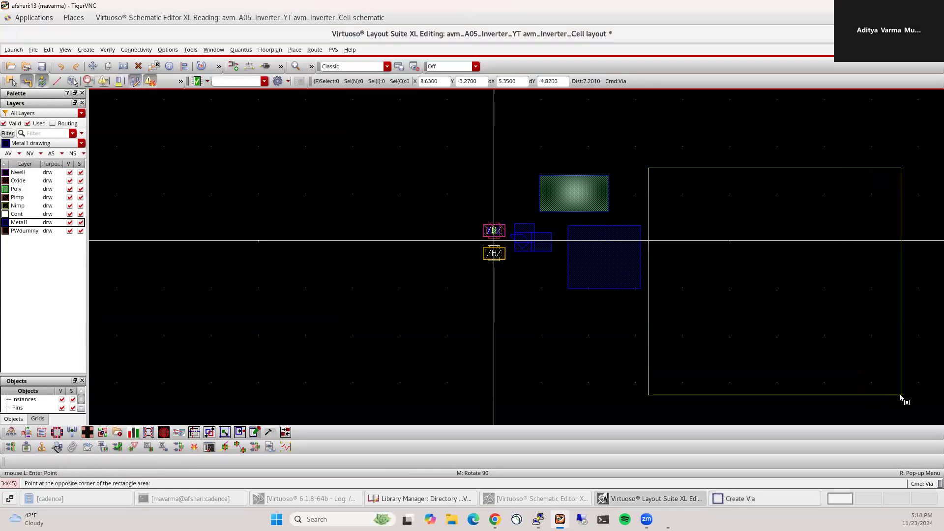
click(900, 395)
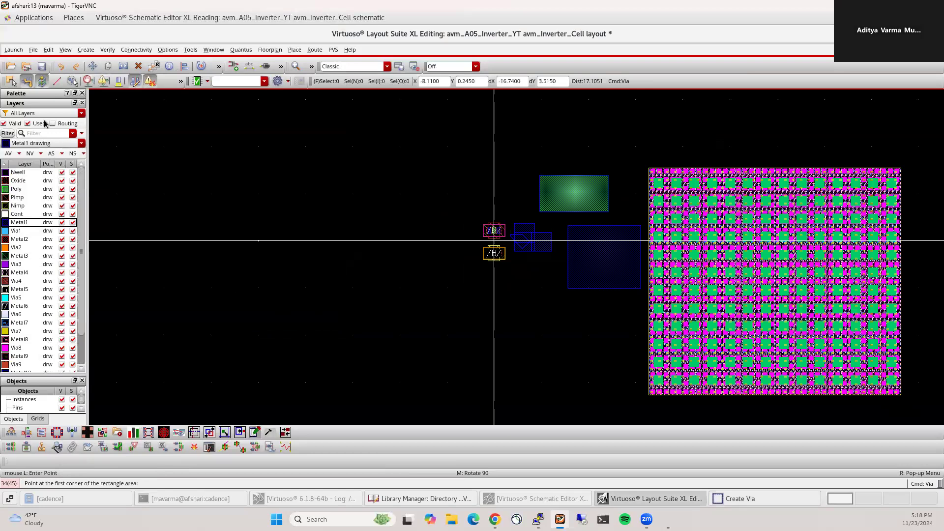
key(Escape)
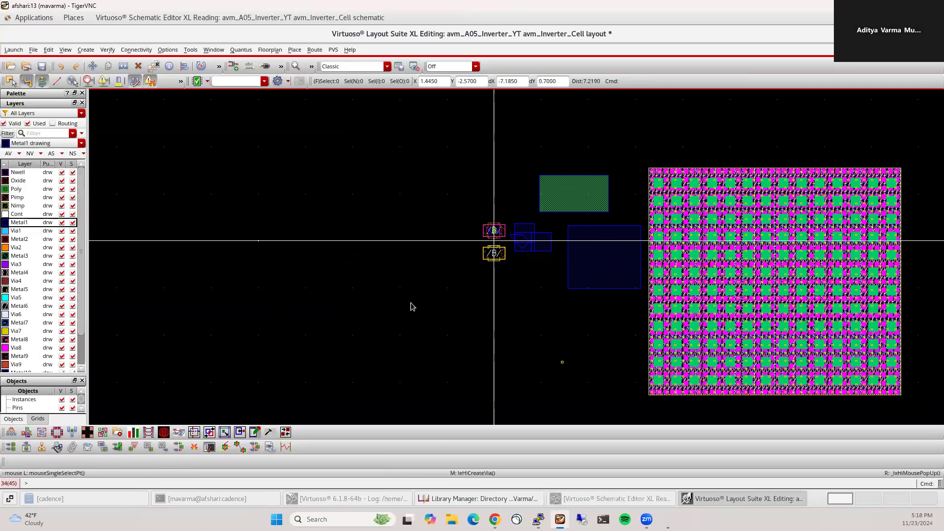
- Limit the layer list to routing layers and display only Via10 to examine its cuts in the stacked via
click(53, 124)
click(17, 197)
click(18, 215)
click(18, 231)
click(20, 247)
click(19, 265)
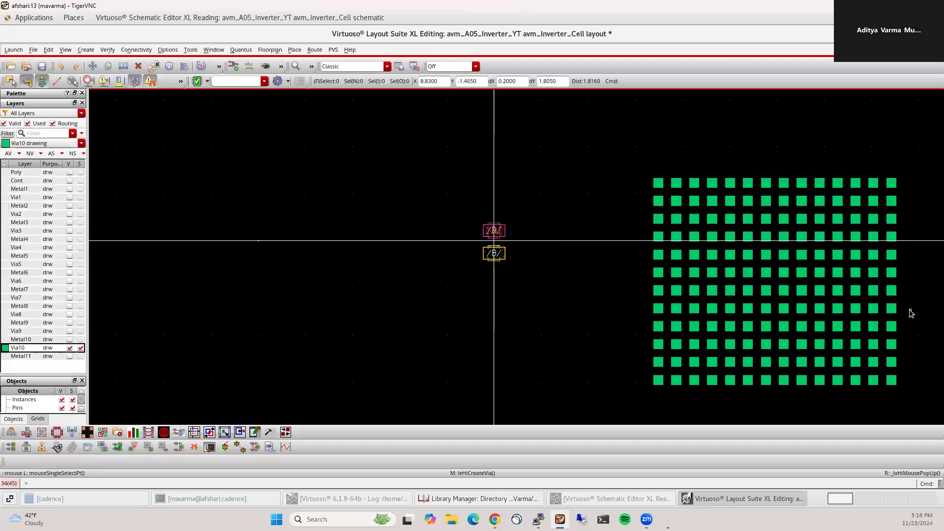
key(o)
scroll(911, 309, up, 1)
key(Escape)
key(f)
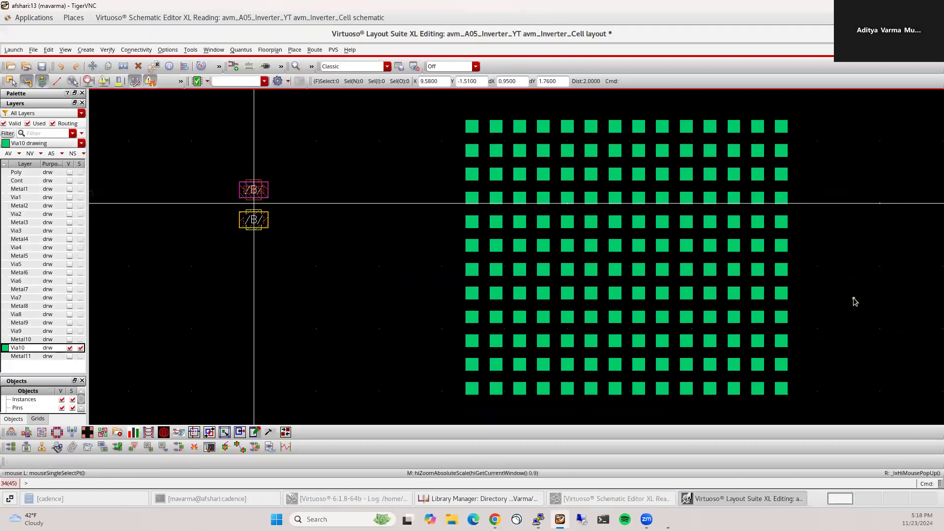
- Hide Via10 and examine Via9, Via8 and the layers from Via7 and Metal7 down to Via1 in the stacked via
click(69, 331)
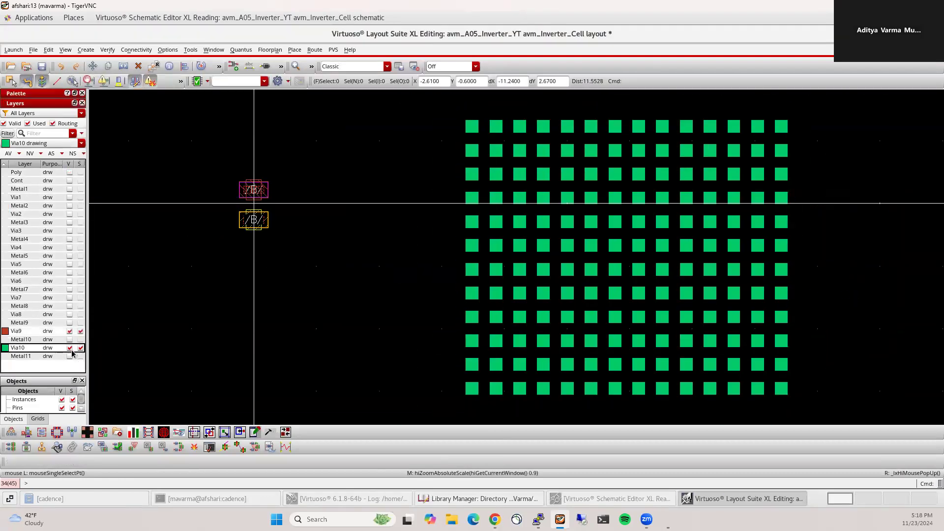
click(70, 349)
click(69, 315)
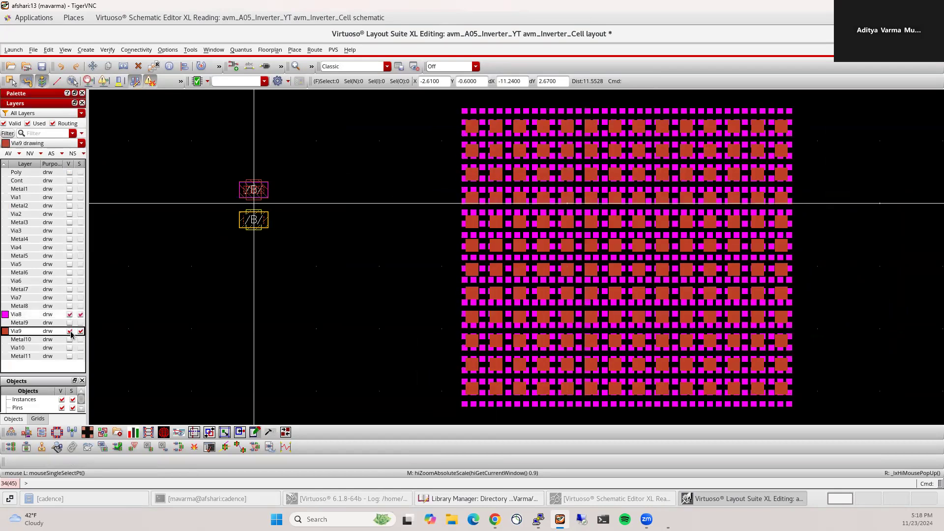
click(69, 331)
click(70, 298)
click(28, 290)
click(27, 281)
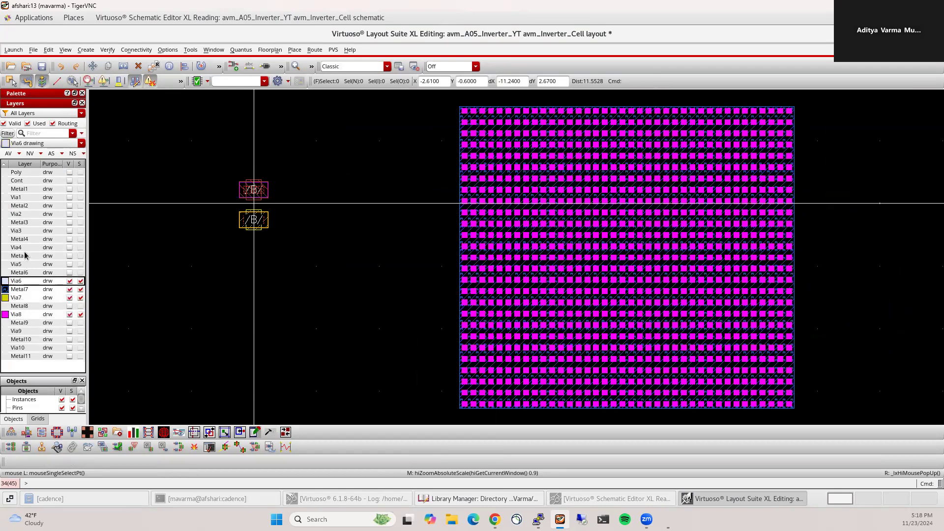
drag(27, 189, 25, 170)
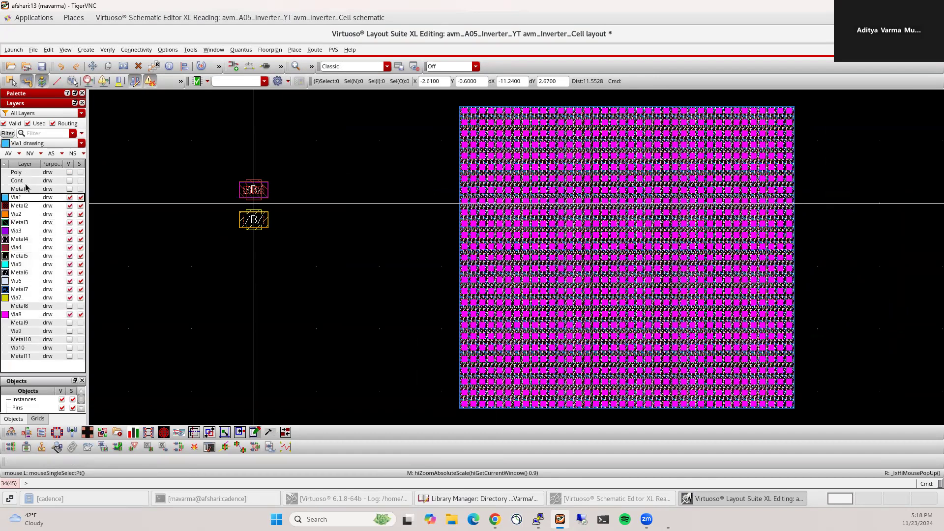
- Hide the routing layers, redisplay those between Metal4 and Metal11, and make all routing layers visible again
click(30, 154)
drag(26, 347, 28, 239)
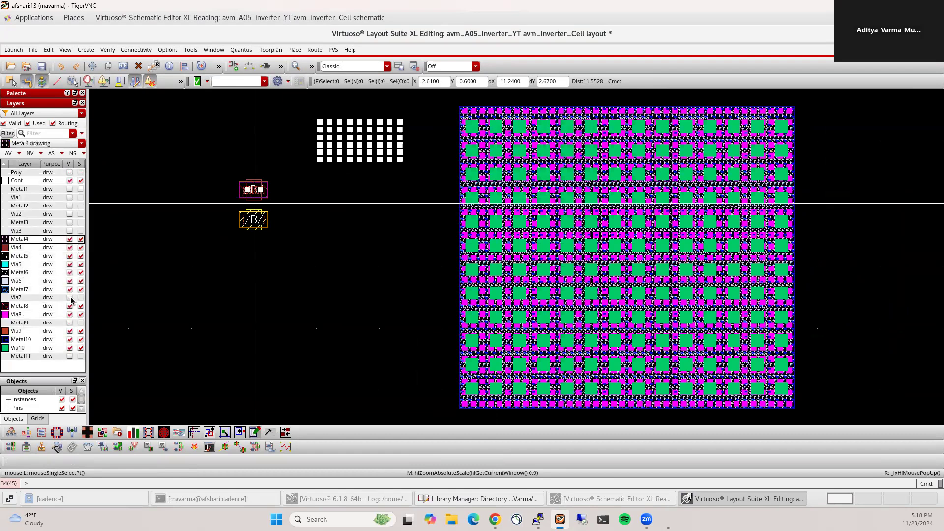
click(69, 323)
click(69, 355)
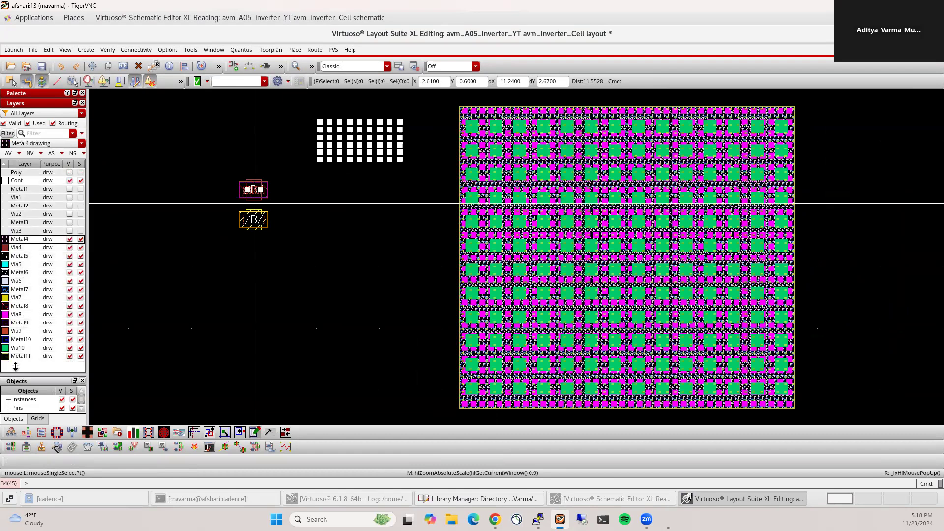
click(15, 154)
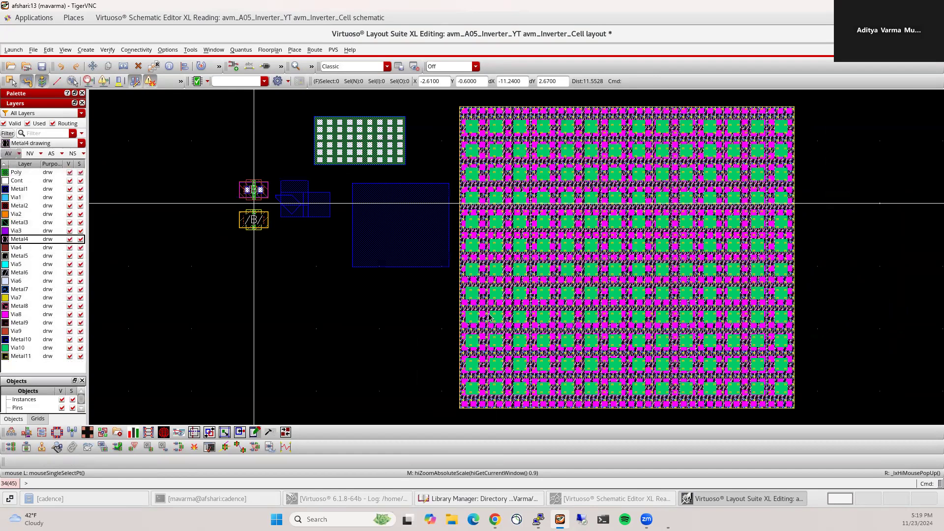
- Compare the Used and Routing layer filters, hiding all routing layers except Metal4 and showing them all again
click(53, 123)
click(27, 123)
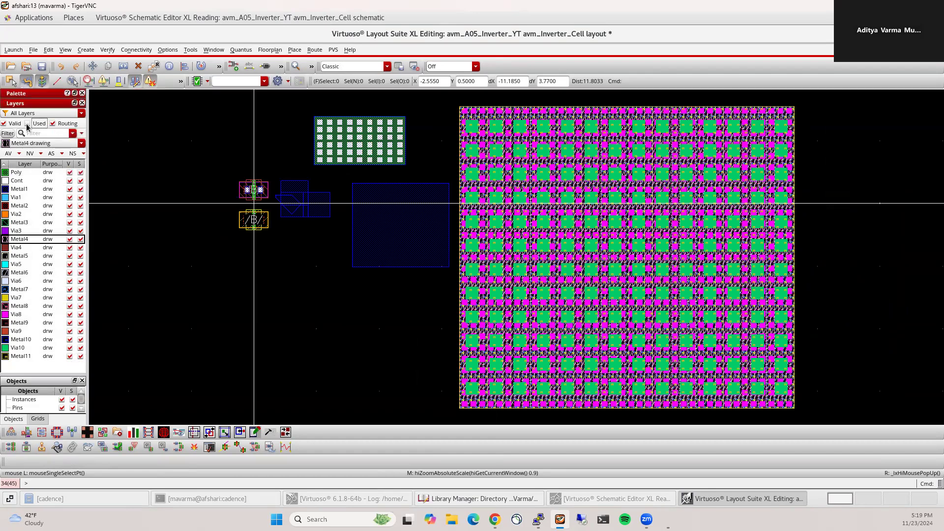
click(30, 153)
click(52, 123)
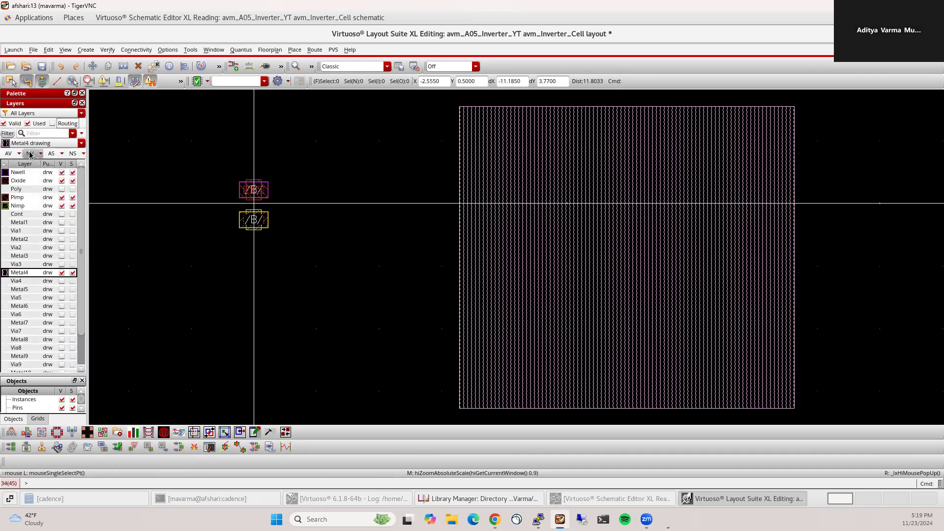
click(8, 152)
click(53, 124)
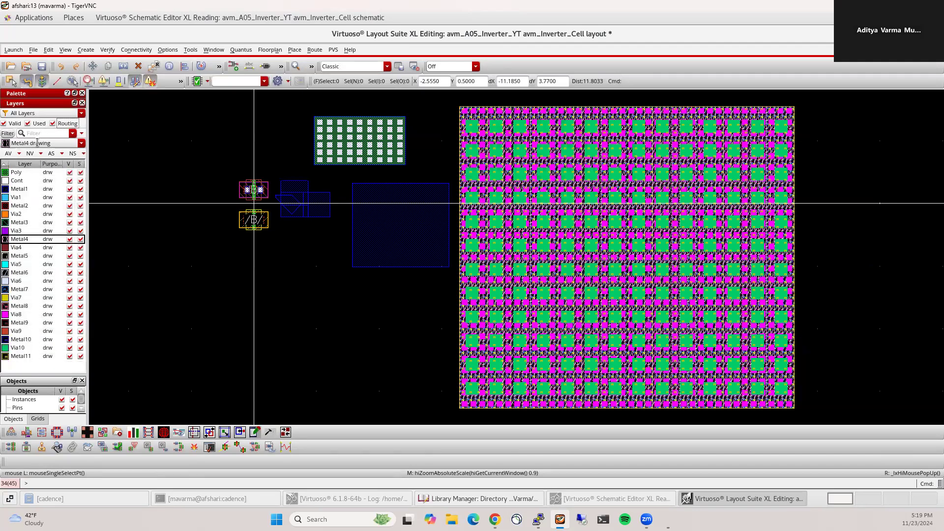
- Display Metal4 alone among the routing layers, then only Via4, to examine the stacked via
click(30, 154)
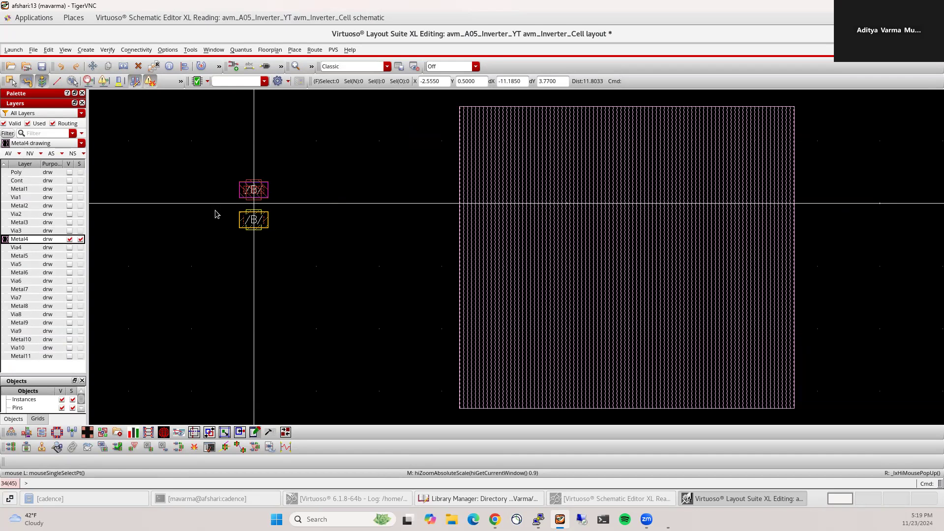
scroll(223, 198, up, 2)
click(68, 244)
click(70, 248)
scroll(479, 291, down, 2)
scroll(426, 288, up, 1)
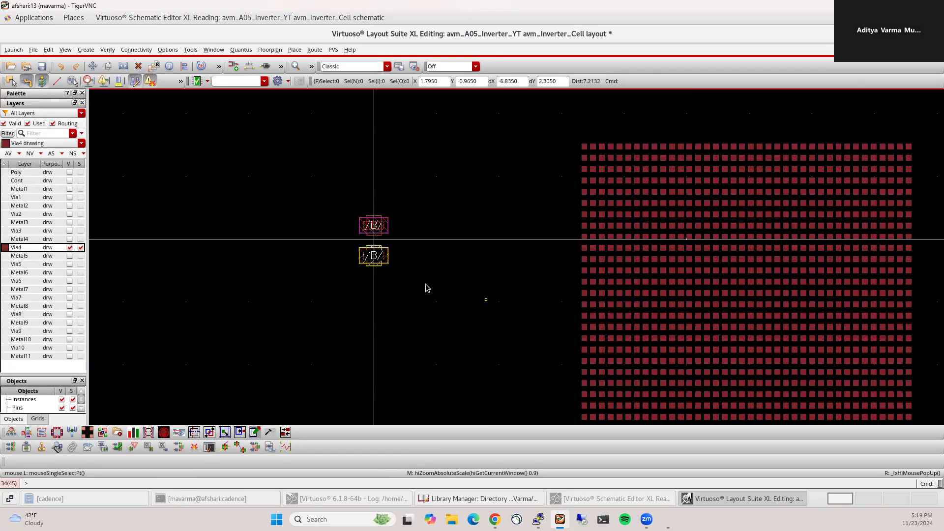
- Turn off the Routing filter and hide Via4 so that only the transistors' device layers are displayed
click(53, 123)
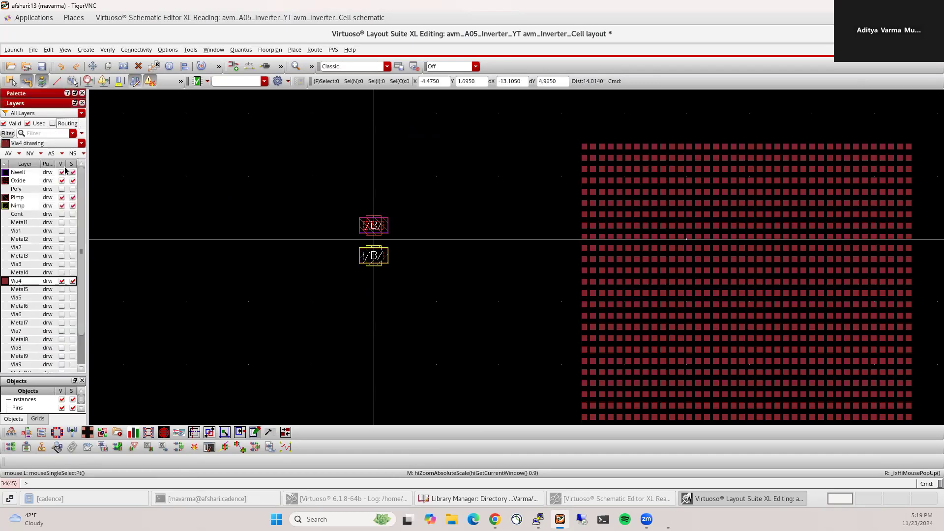
click(62, 281)
scroll(347, 241, up, 2)
scroll(361, 242, down, 2)
scroll(372, 226, up, 2)
scroll(339, 212, down, 2)
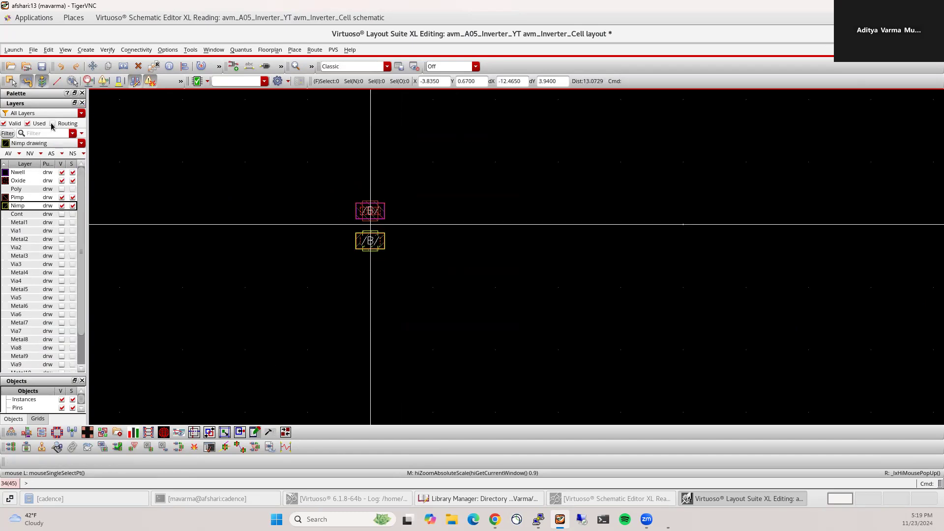
- Hide every valid layer except Nimp, make the layers visible again, and restore the list to used layers
click(28, 123)
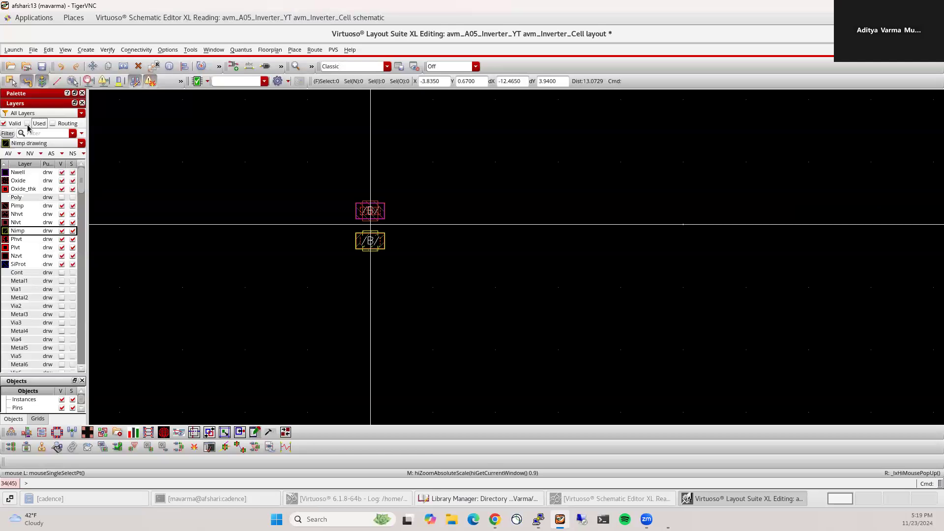
click(29, 154)
click(52, 124)
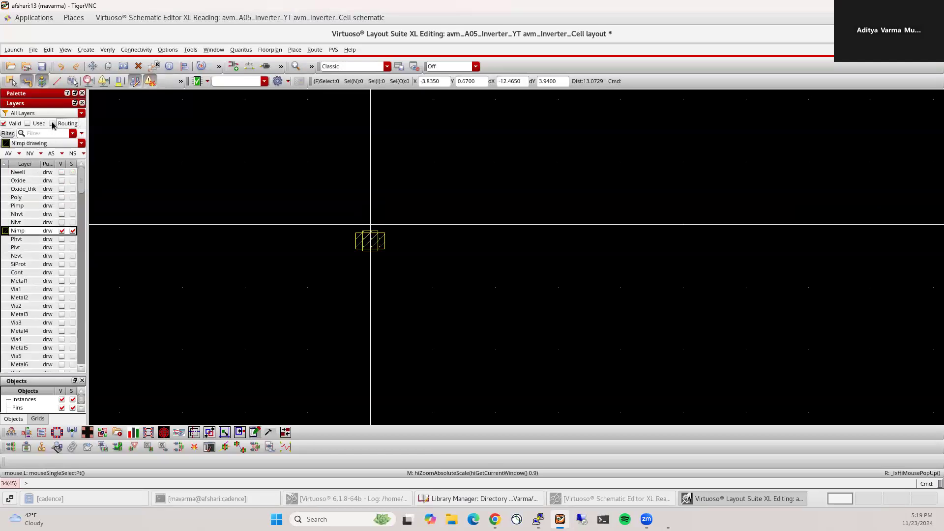
click(9, 153)
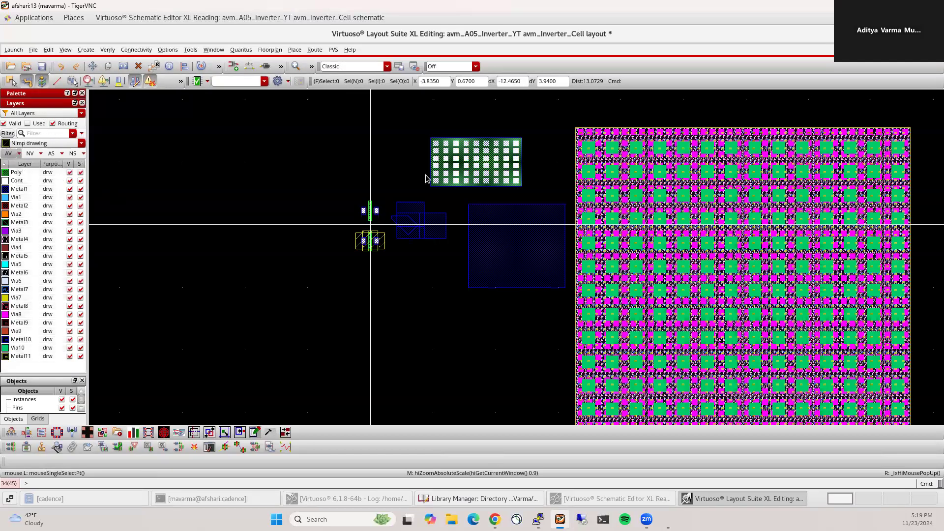
key(shift+z)
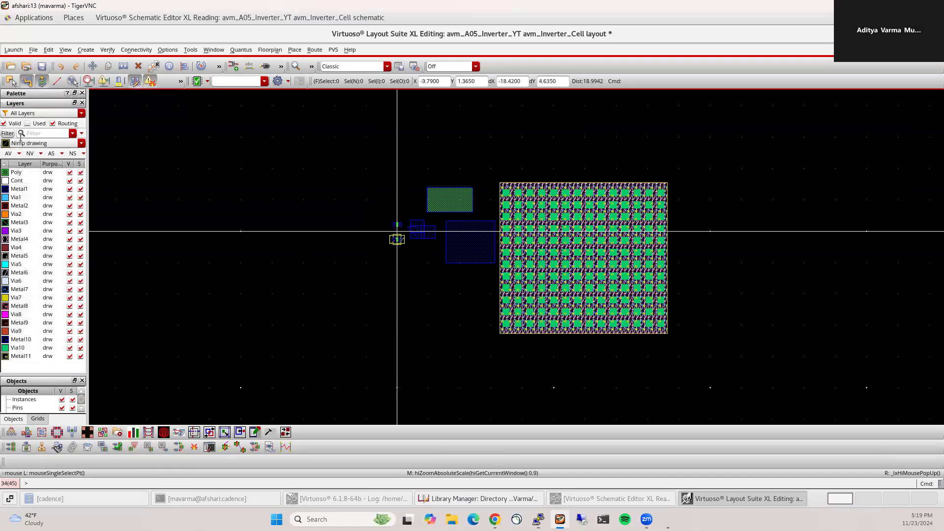
click(53, 124)
click(27, 123)
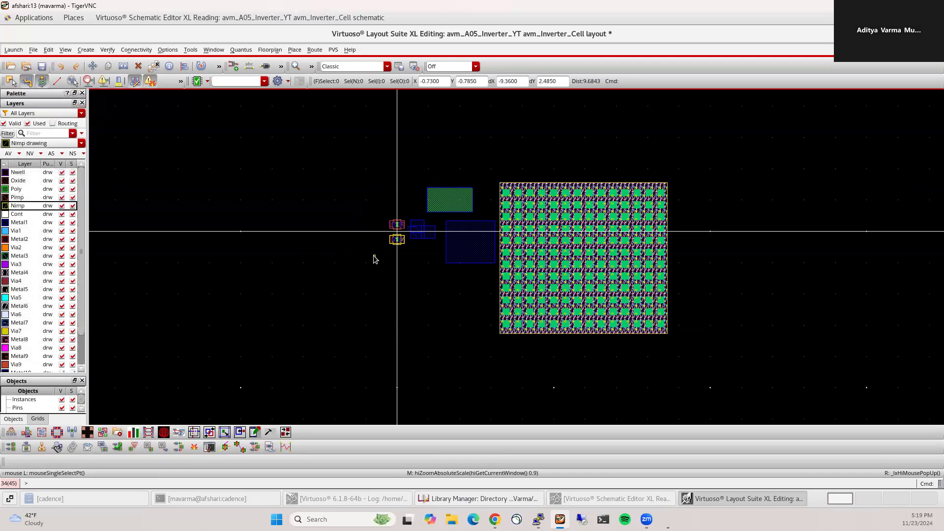
- Delete the stacked via, the M1_PO via array and all practice Metal1 shapes, keeping only the two transistors
key(ctrl+z)
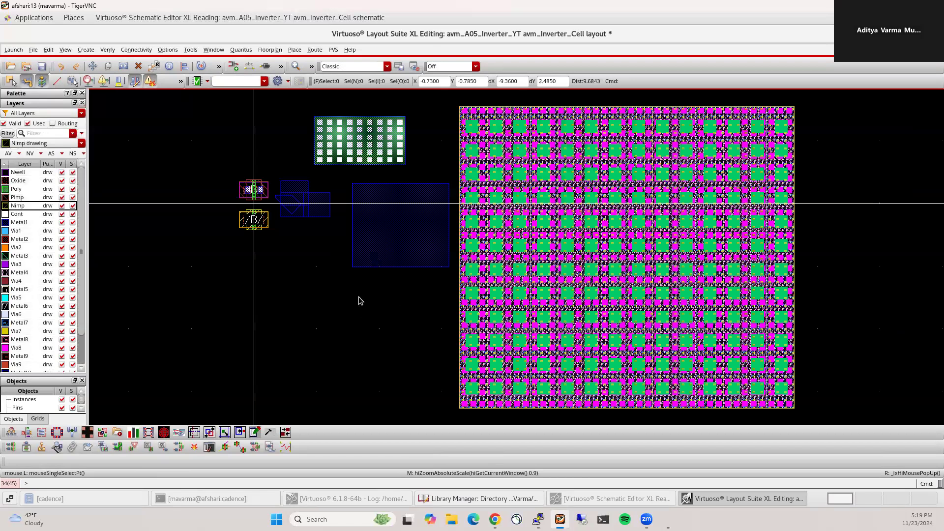
click(580, 278)
key(Delete)
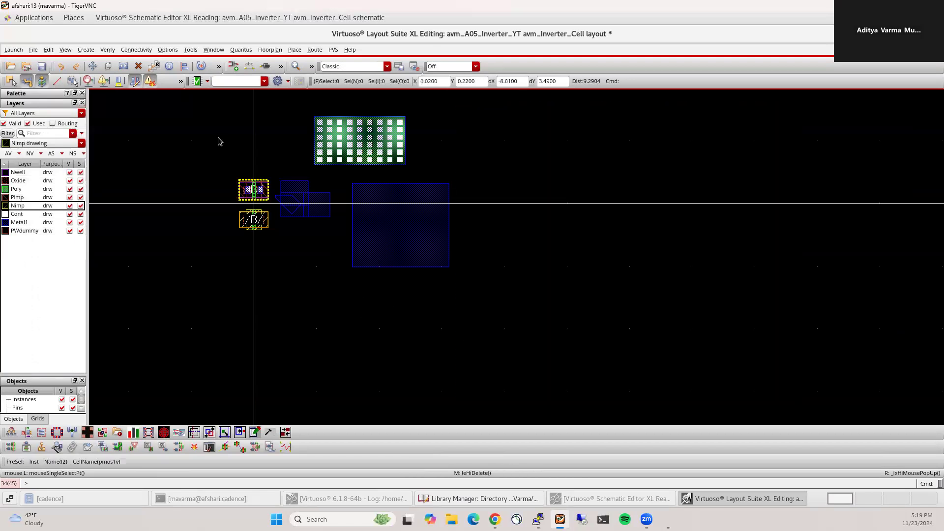
drag(273, 104, 561, 321)
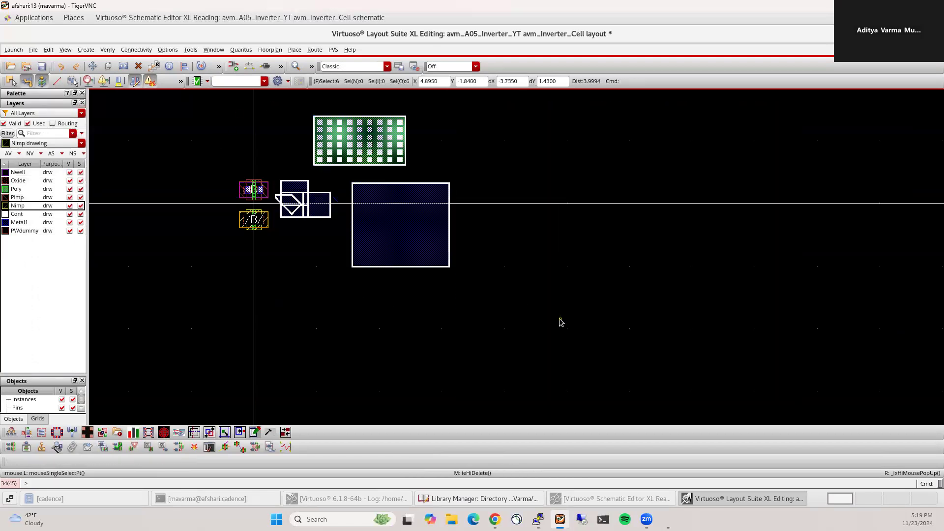
key(Delete)
key(f)
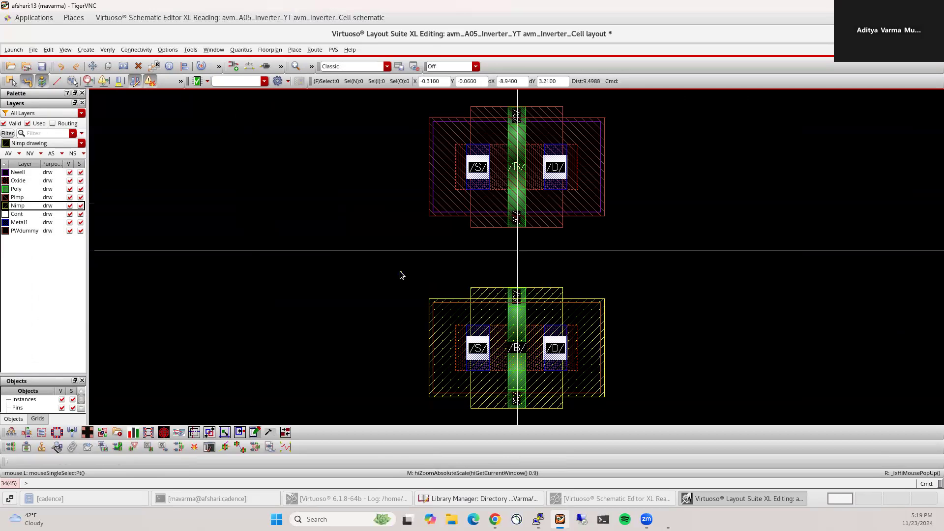
- Draw an Nimp rectangle about 0.61 by 0.5 to the left of the two transistors
key(r)
click(160, 144)
click(390, 332)
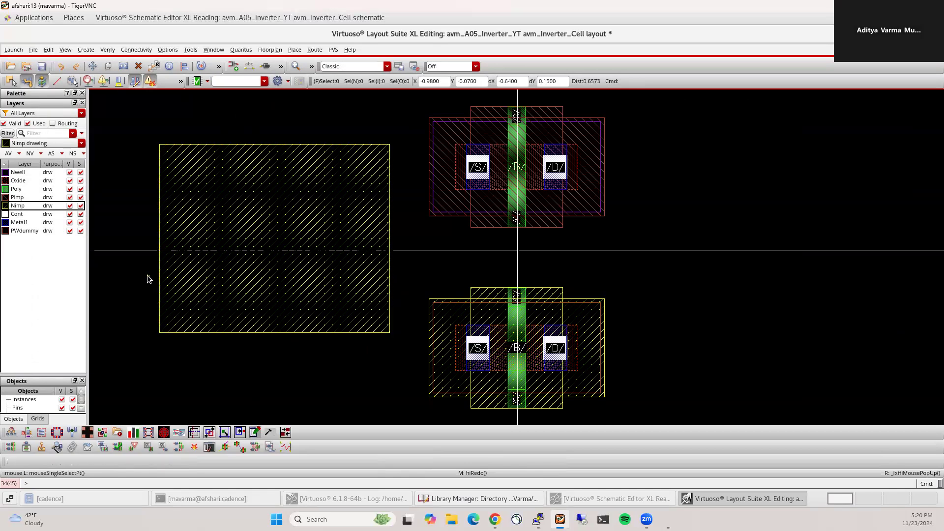
- Tap the Nimp drawing layer from the practice rectangle and the NMOS instance, cancelling the tap choice on the PMOS source contact
key(t)
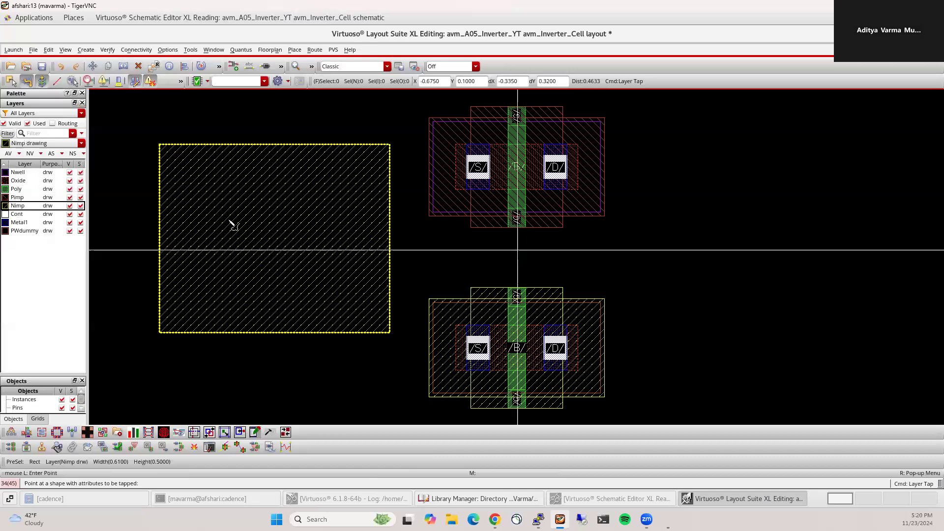
click(484, 158)
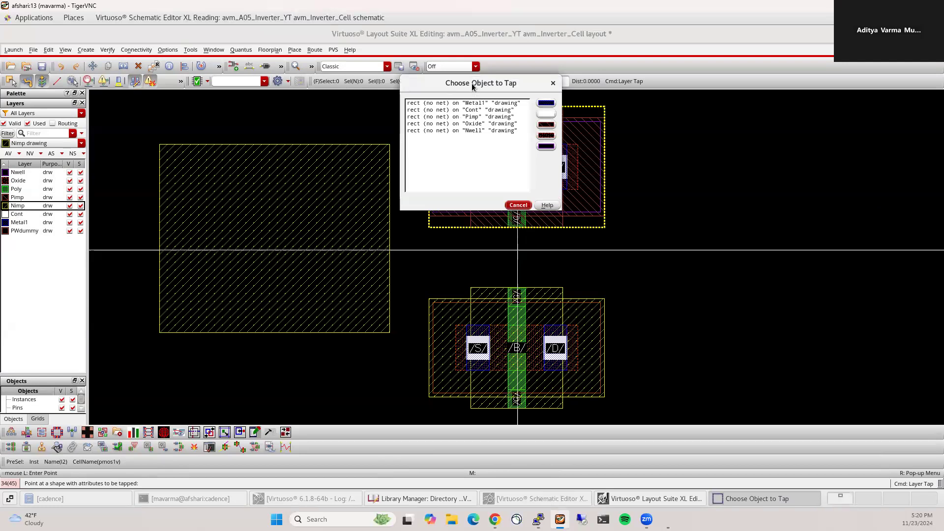
key(Escape)
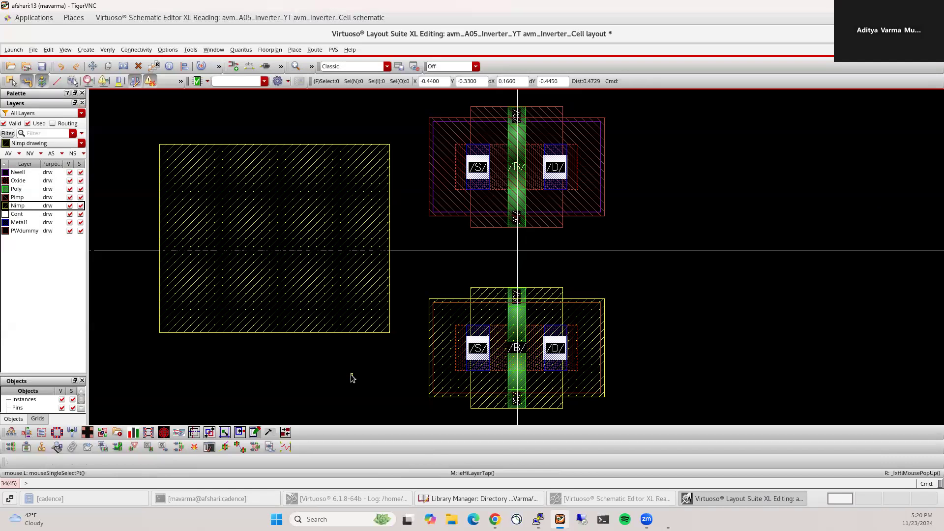
key(t)
click(297, 206)
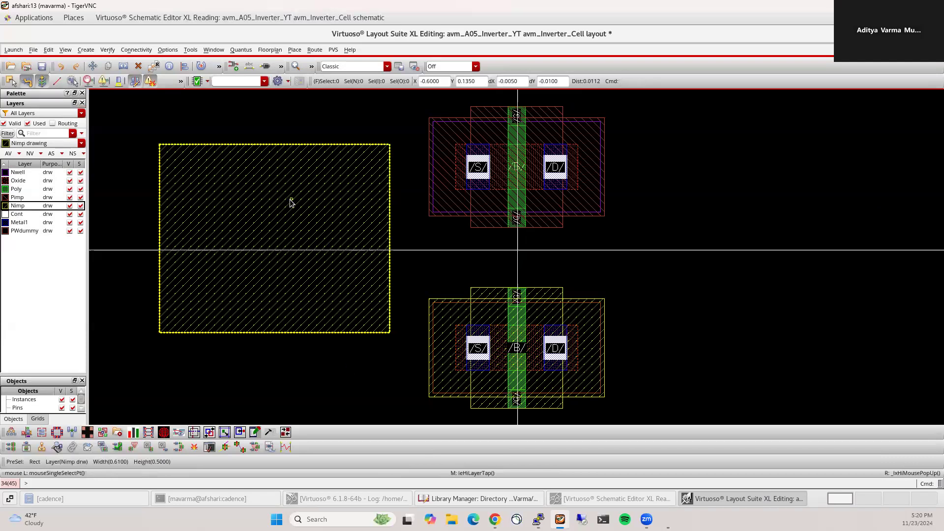
key(t)
click(439, 318)
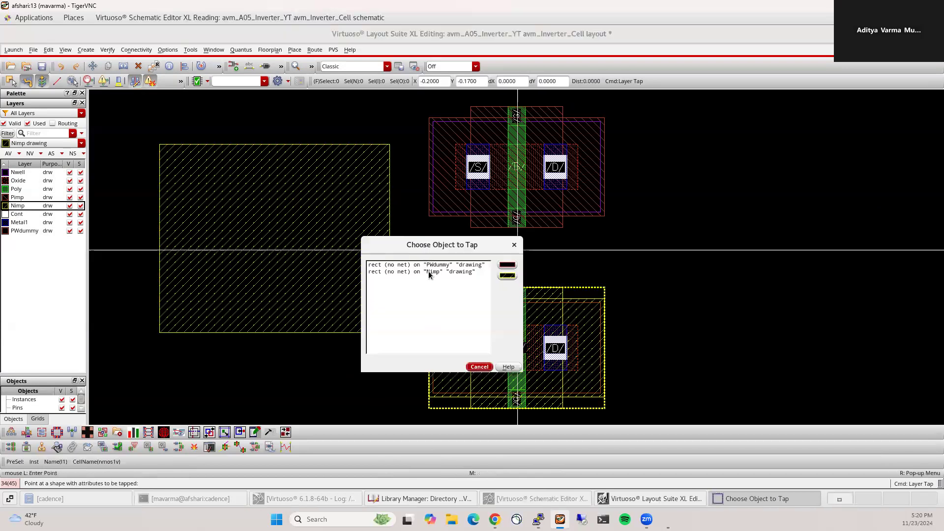
click(443, 275)
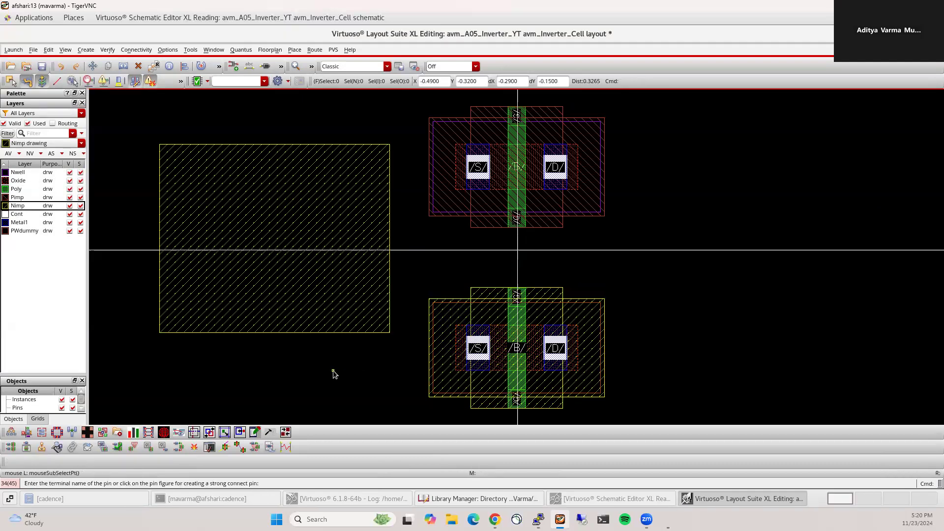
- Open and cancel the pin creation options, and chop a full-height vertical strip out of the Nimp rectangle left of its middle
key(ctrl+p)
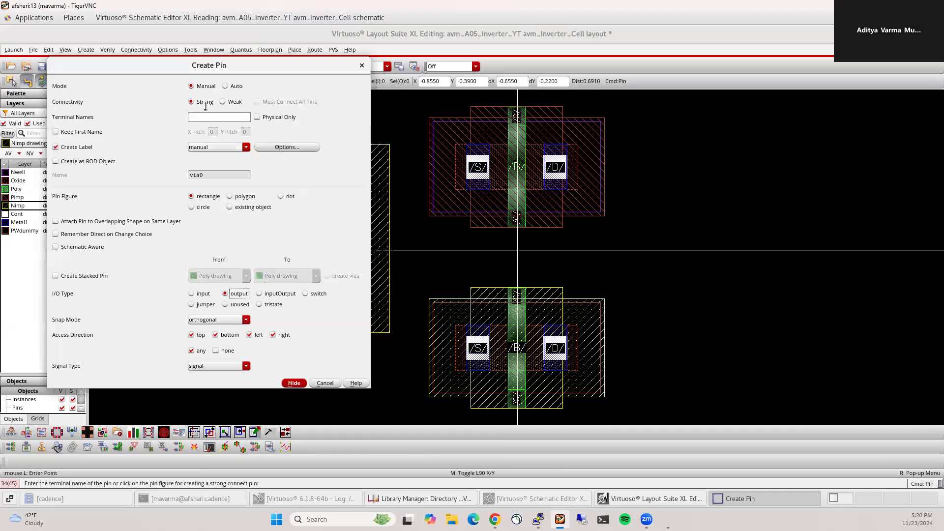
key(Escape)
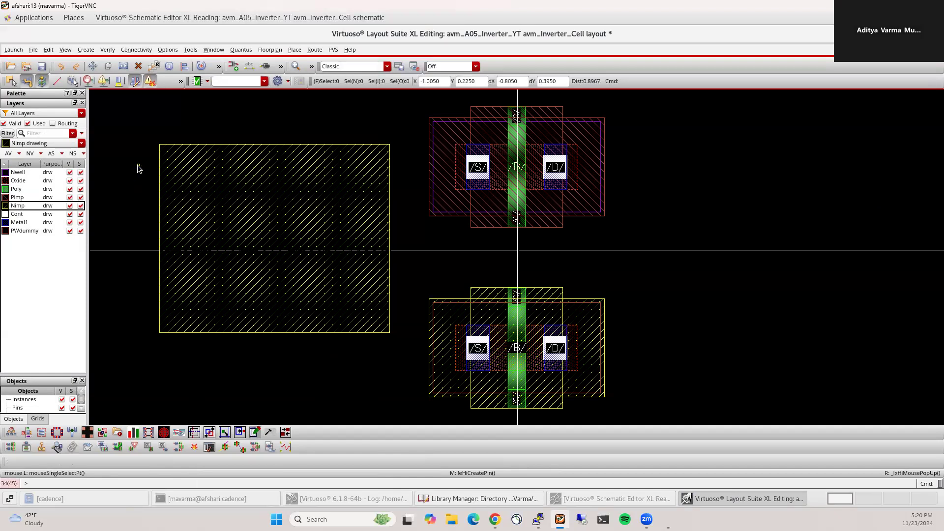
click(238, 211)
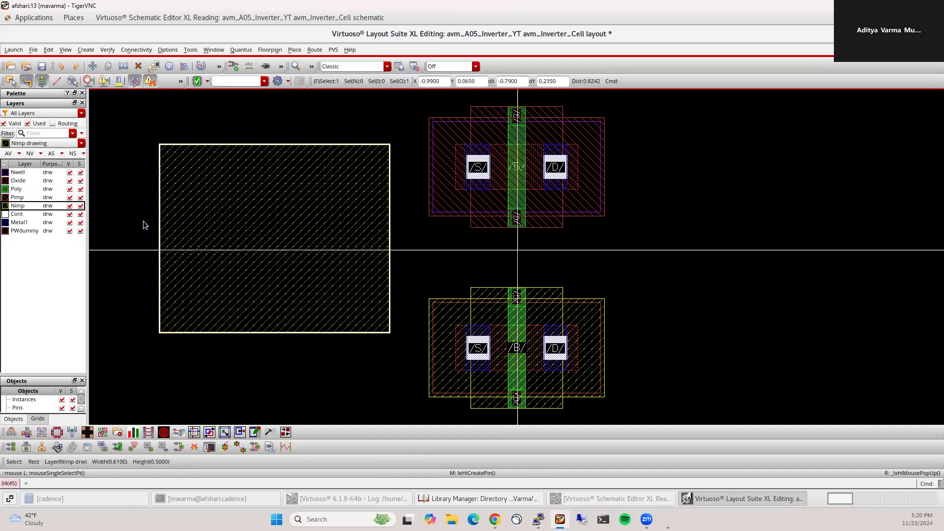
key(shift+c)
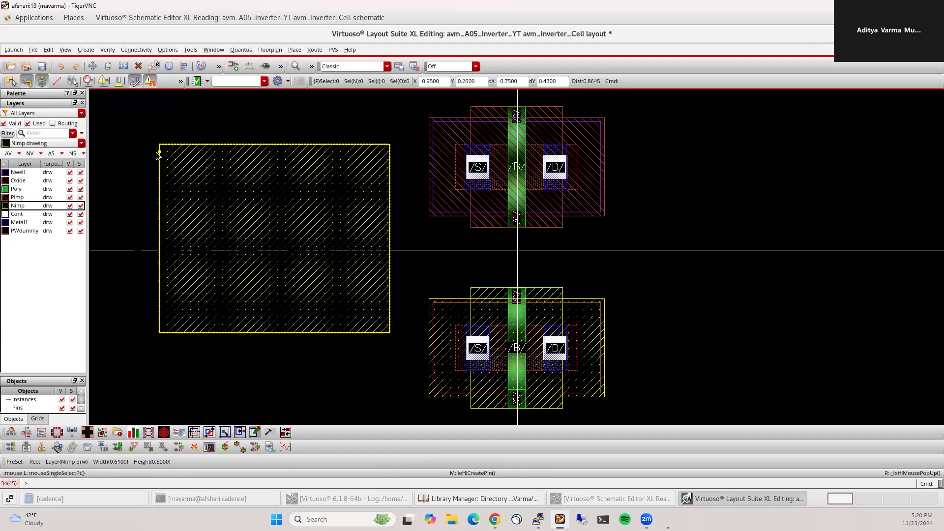
click(204, 126)
click(278, 350)
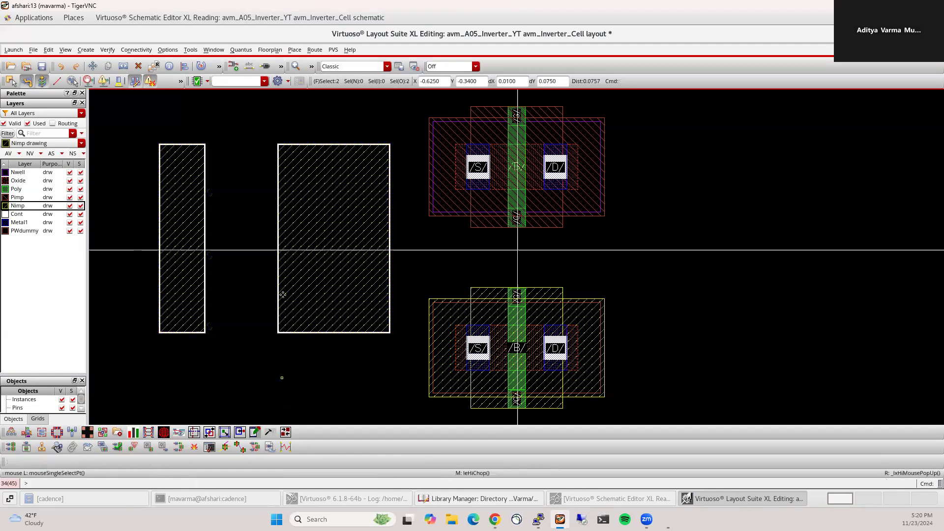
- Chop a horizontal band through the wider Nimp piece and a vertical gap through its lower part, leaving four separate pieces
key(shift+c)
click(248, 173)
click(418, 230)
click(280, 253)
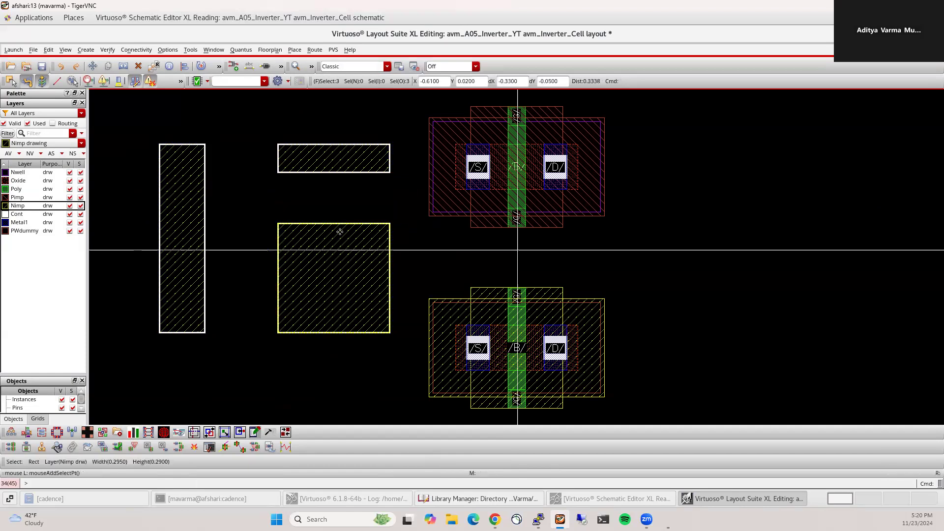
click(309, 201)
click(333, 378)
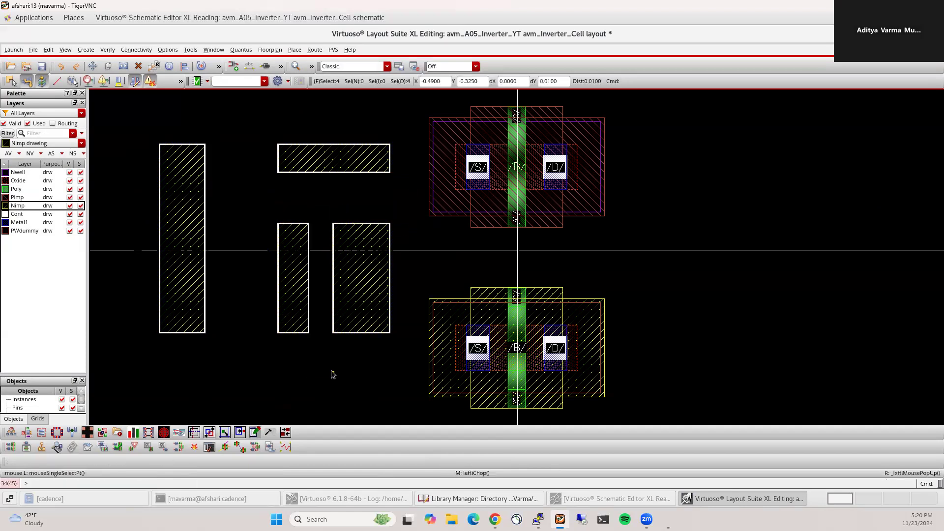
click(333, 374)
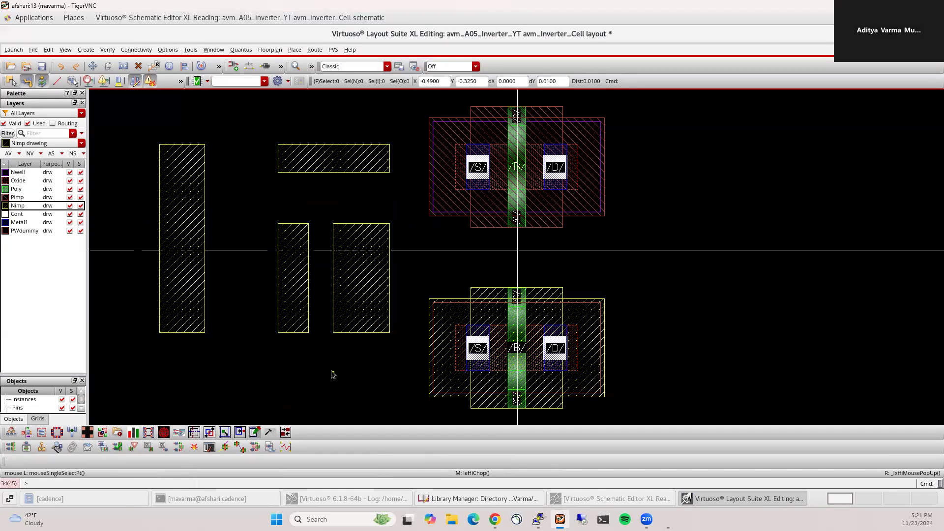
- Stretch the edges of the tall left and lower right Nimp pieces until all four pieces overlap and close the gaps
drag(142, 126, 411, 362)
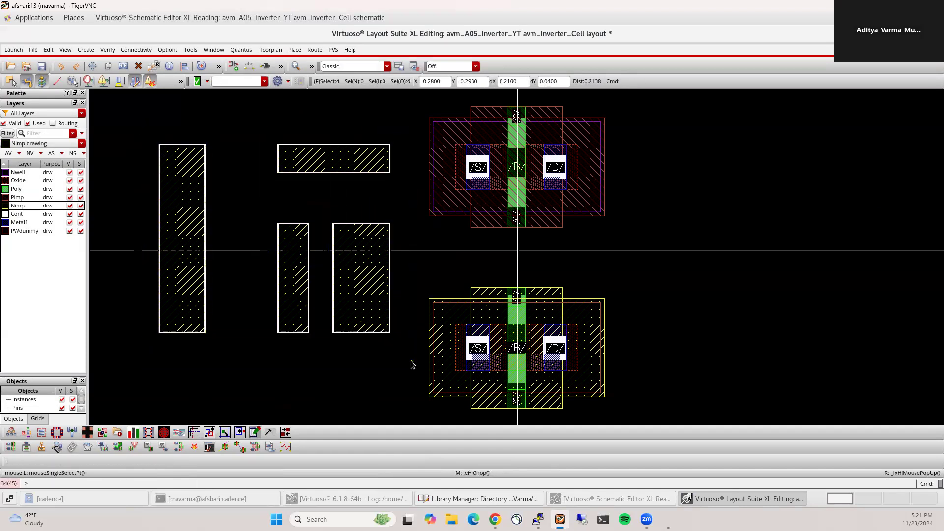
key(s)
click(205, 242)
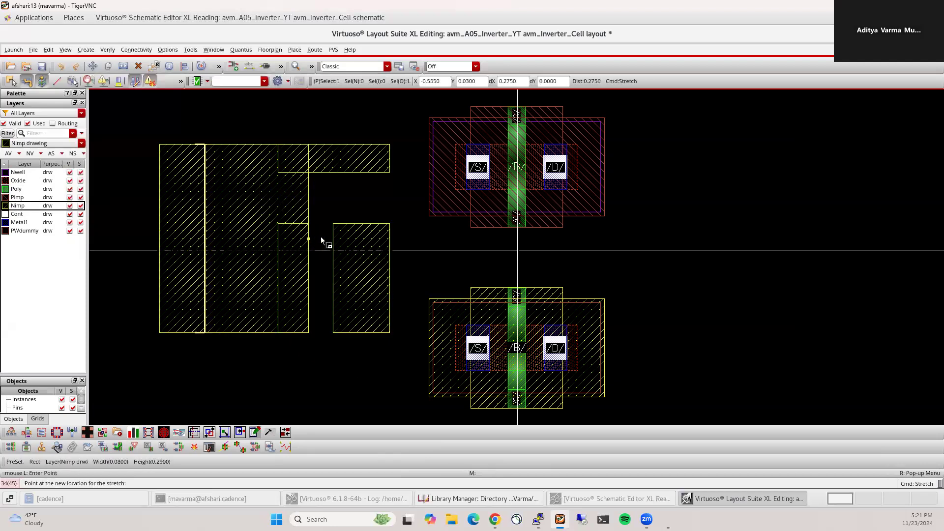
click(325, 243)
click(335, 253)
click(316, 246)
click(362, 224)
click(362, 165)
key(Escape)
- Merge the four overlapping Nimp pieces into a single rectangle and clear the selection
drag(148, 123, 417, 364)
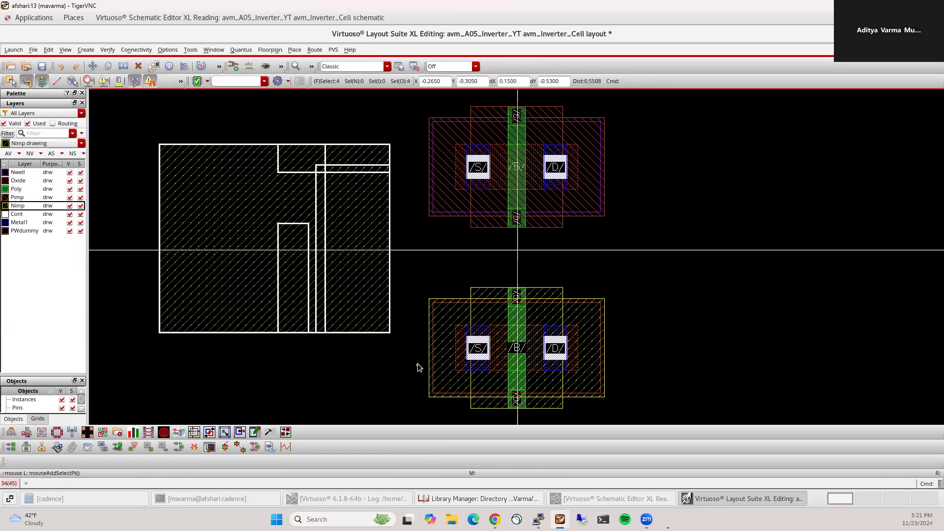
key(shift+m)
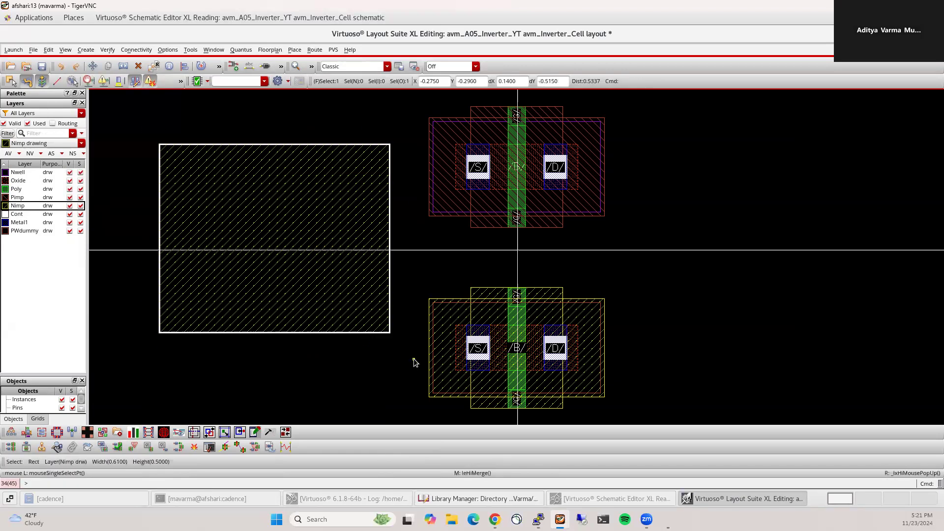
click(344, 365)
- Stretch the merged Nimp rectangle's bottom edge upward to leave a horizontal strip about 0.61 by 0.11
key(s)
drag(274, 333, 276, 186)
key(Escape)
- Rotate the horizontal Nimp strip about a point inside it so that it lies diagonally, sloping down to the right
click(255, 173)
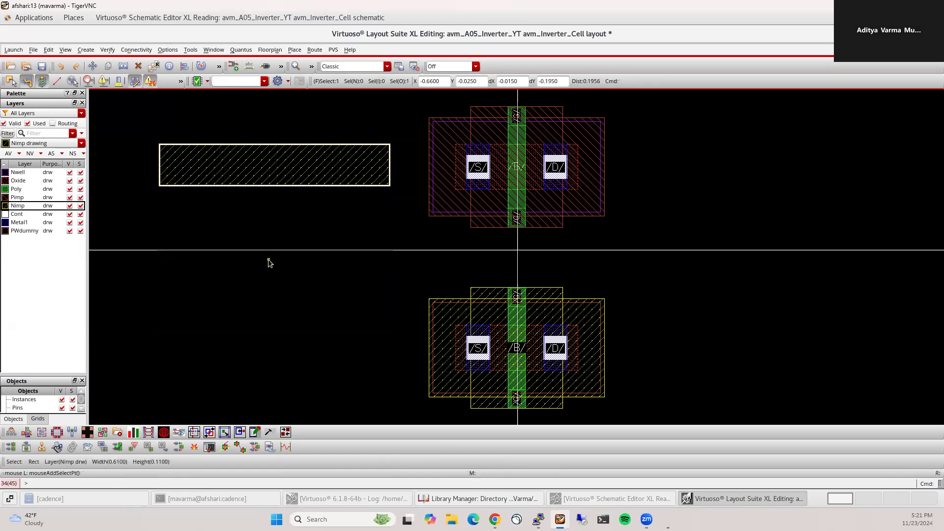
key(shift+o)
click(273, 165)
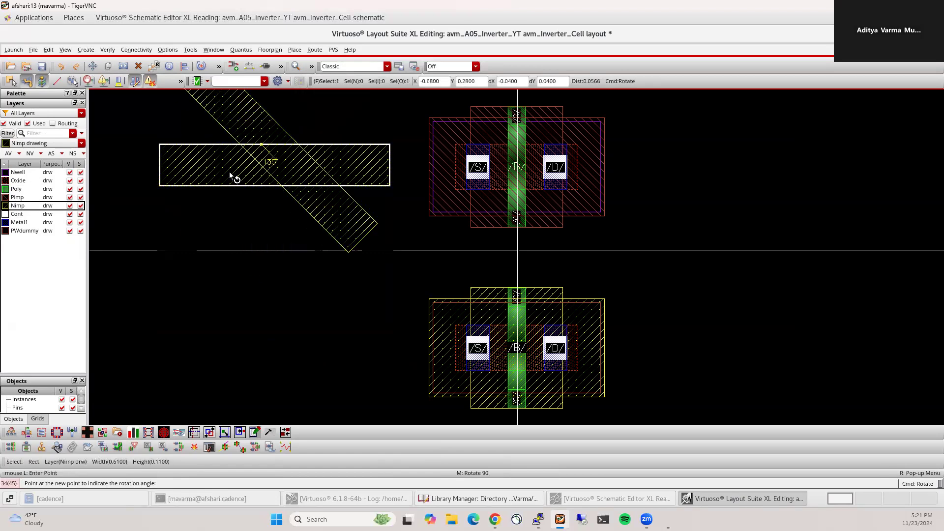
click(310, 220)
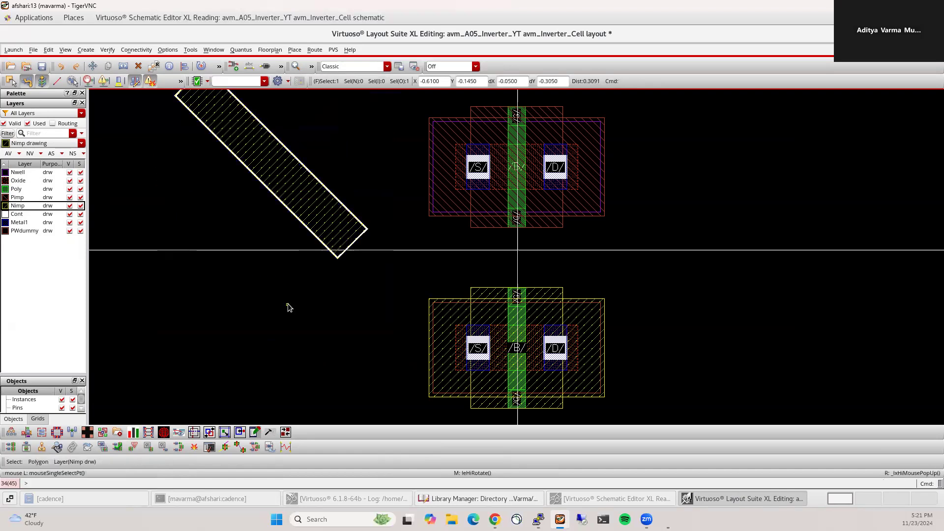
click(288, 303)
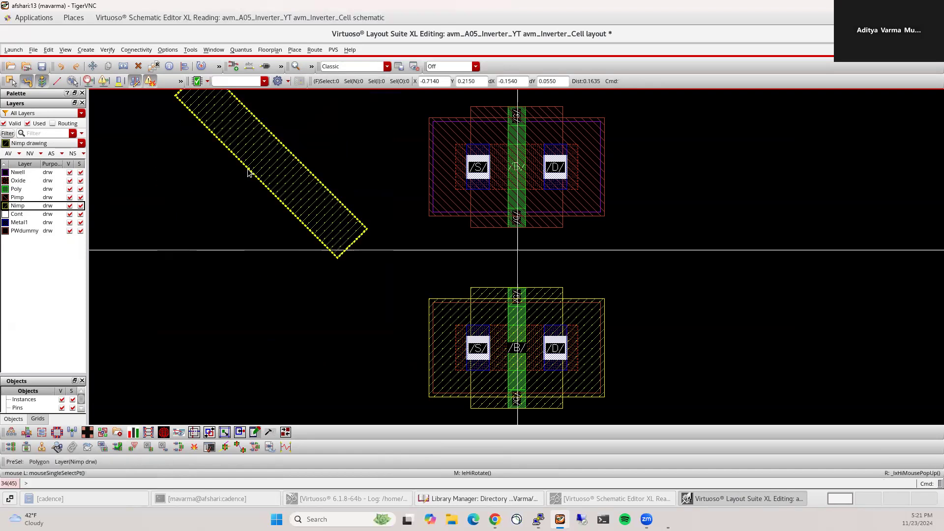
- Review the display options with their diagonal snap modes, accept them, and delete the rotated Nimp strip
key(e)
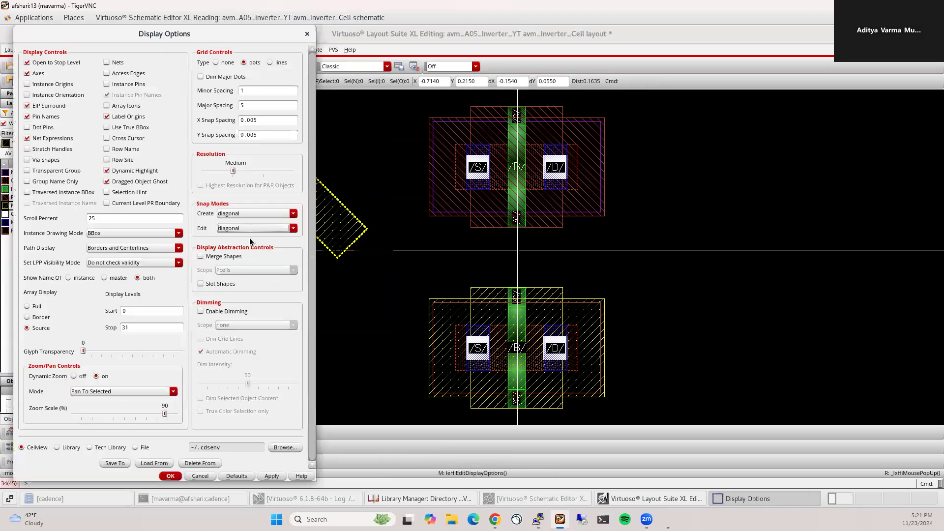
key(Return)
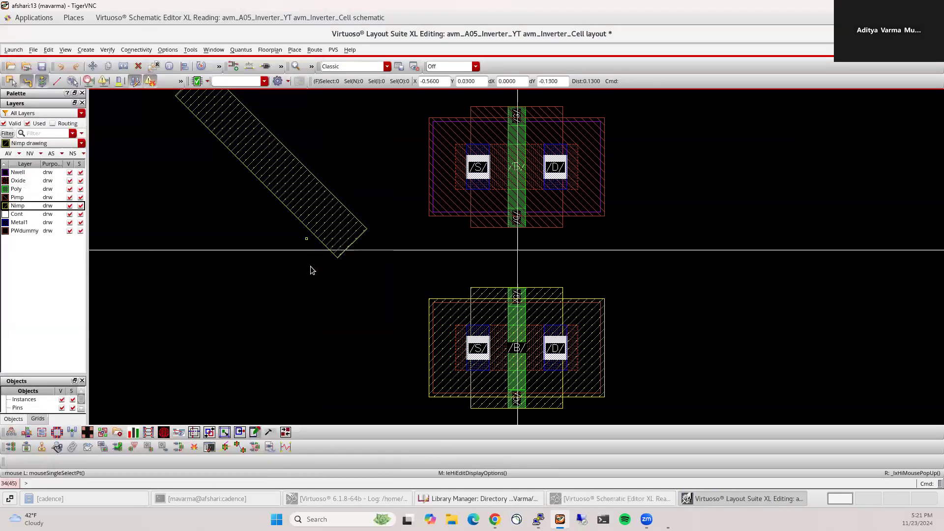
click(308, 205)
key(Delete)
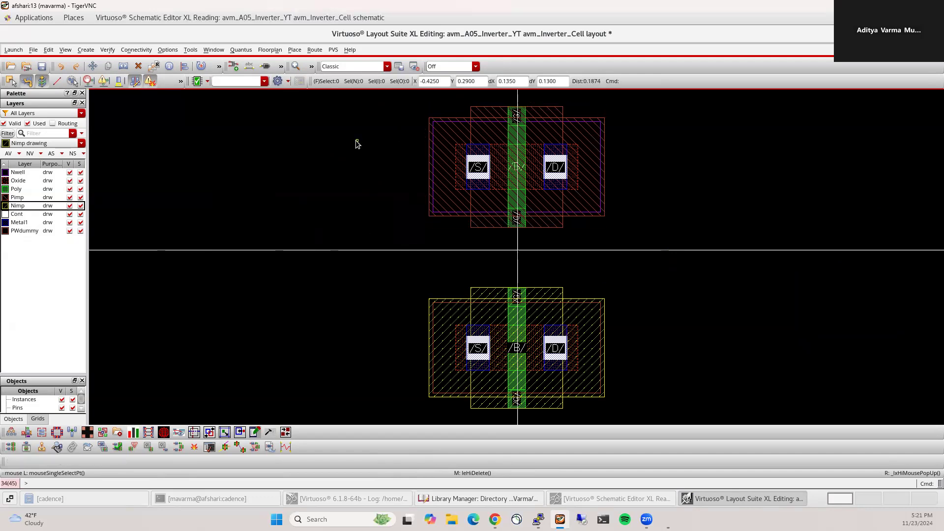
- Descend into the PMOS instance's pmos1v layout and return to the inverter top-level layout
click(407, 173)
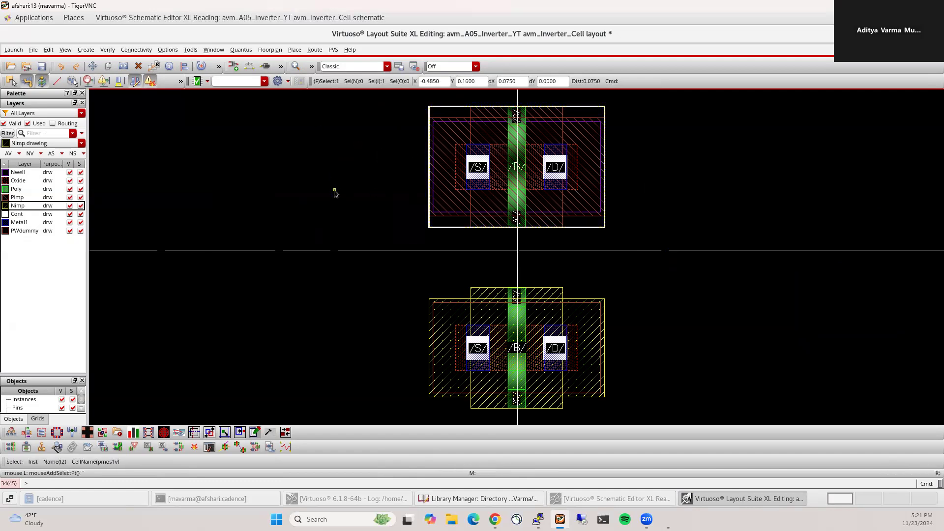
key(shift+x)
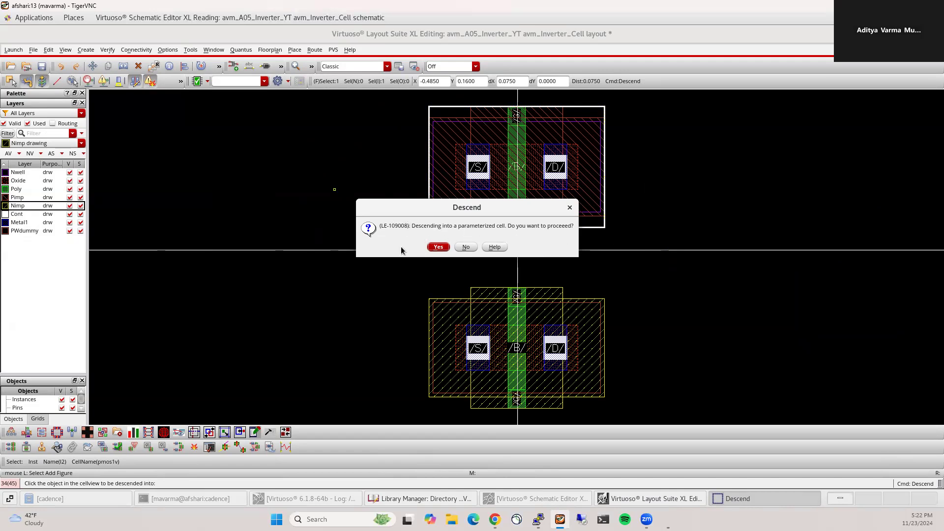
click(435, 247)
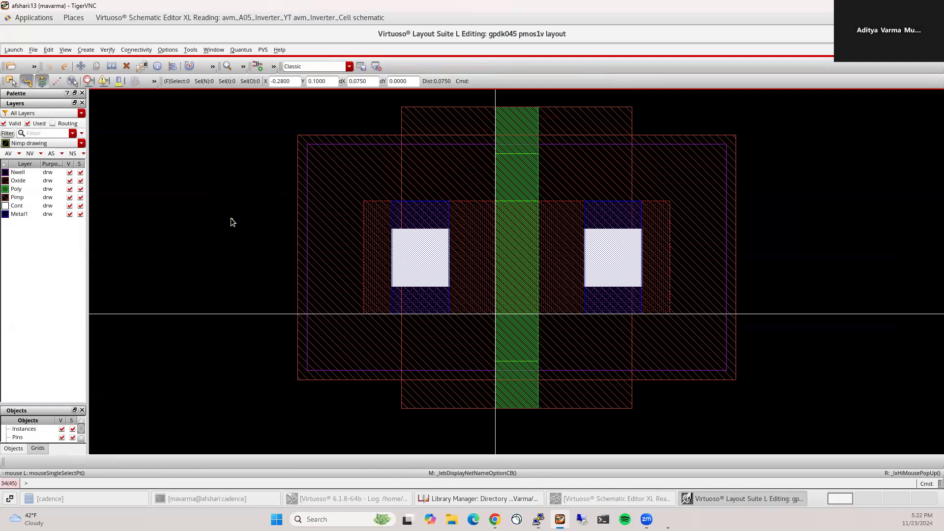
key(shift)
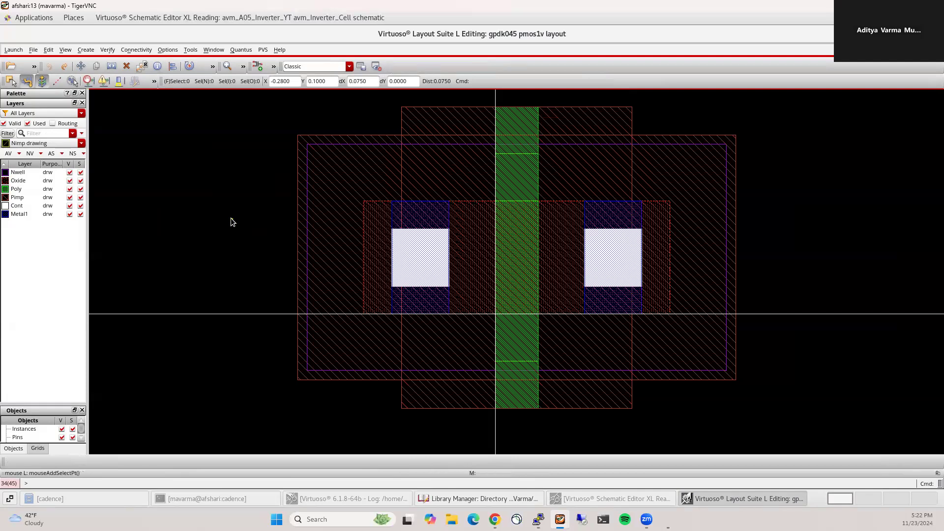
key(shift+b)
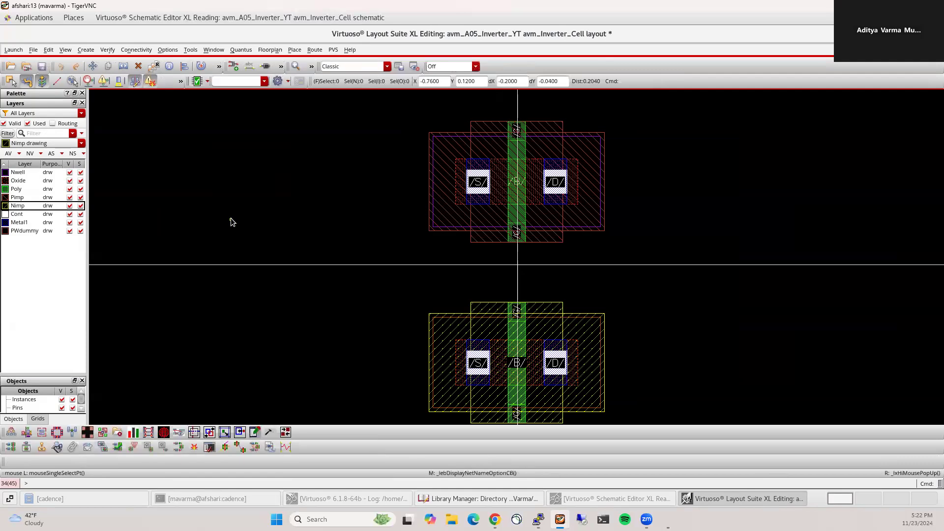
- Zoom in and out and pan sideways and vertically around the PMOS and NMOS layout
ctrl+scroll(503, 259, up, 3)
ctrl+scroll(503, 259, down, 3)
ctrl+scroll(503, 256, up, 6)
ctrl+scroll(503, 255, down, 5)
shift+scroll(502, 259, left, 5)
shift+scroll(504, 259, right, 3)
shift+scroll(503, 259, left, 2)
shift+scroll(503, 259, right, 1)
scroll(503, 259, up, 2)
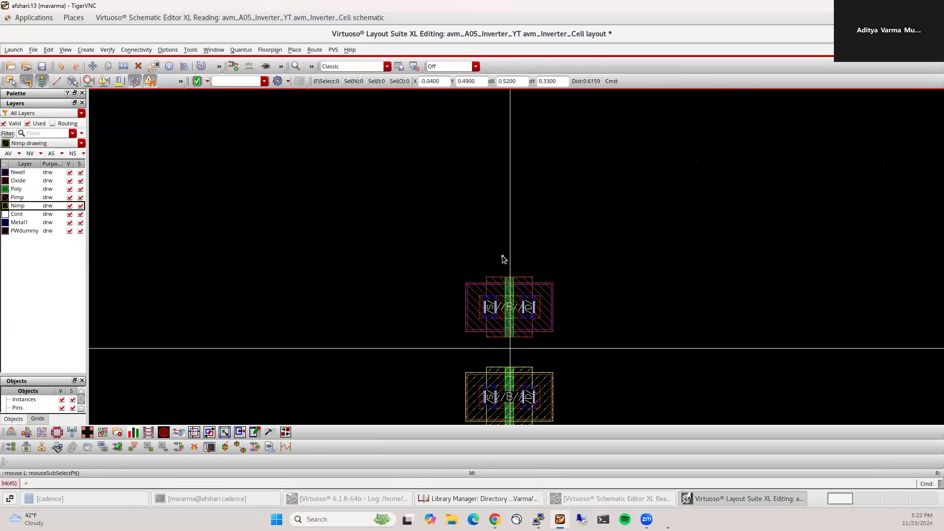
scroll(504, 259, down, 2)
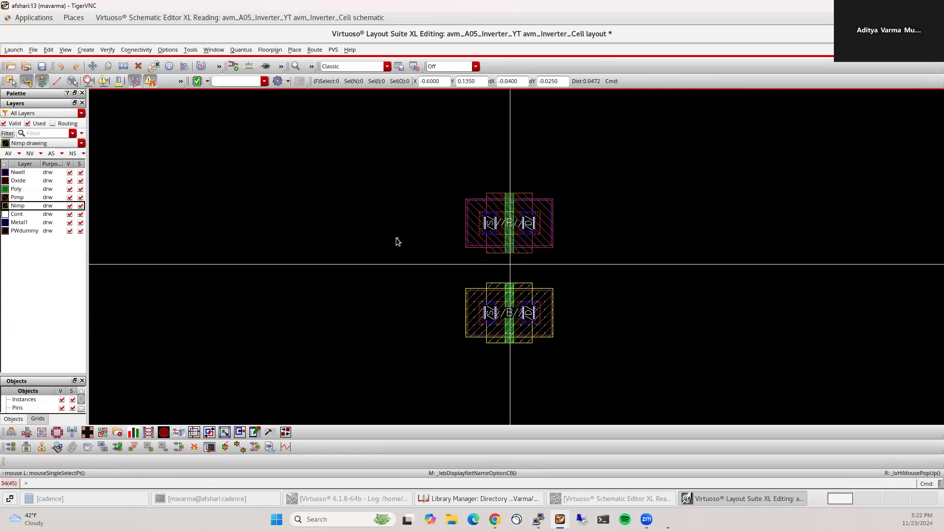
- Zoom into boxed areas around both transistors and the PMOS's lower-left corner, and fit the whole layout again
drag(405, 160, 632, 400)
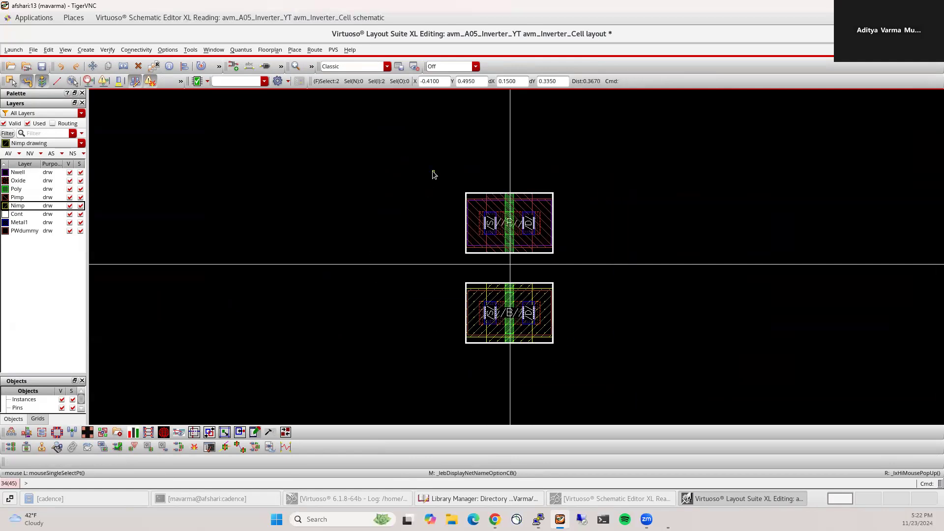
click(394, 175)
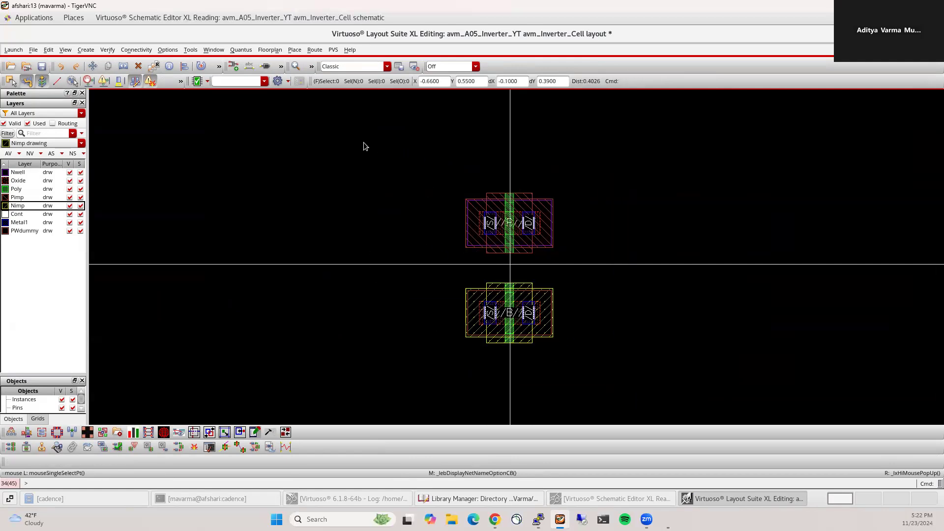
key(z)
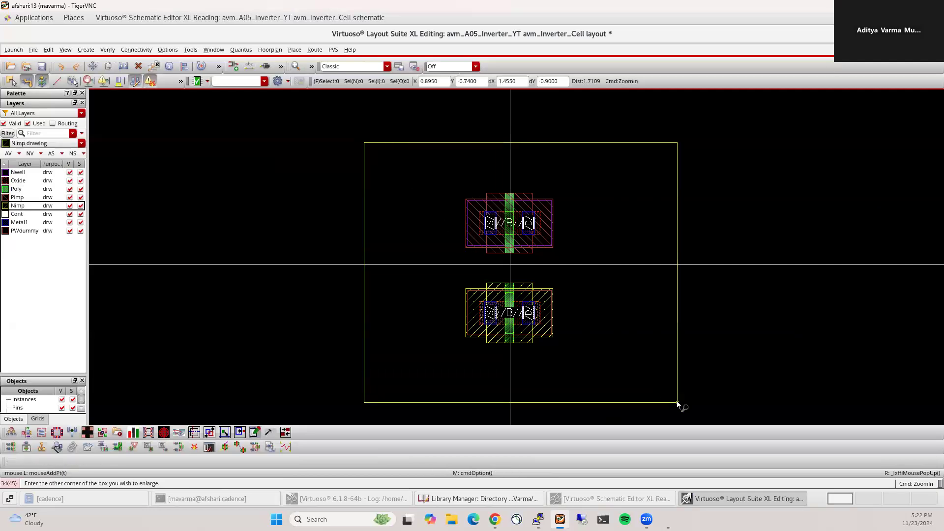
click(677, 401)
key(z)
click(430, 198)
click(472, 235)
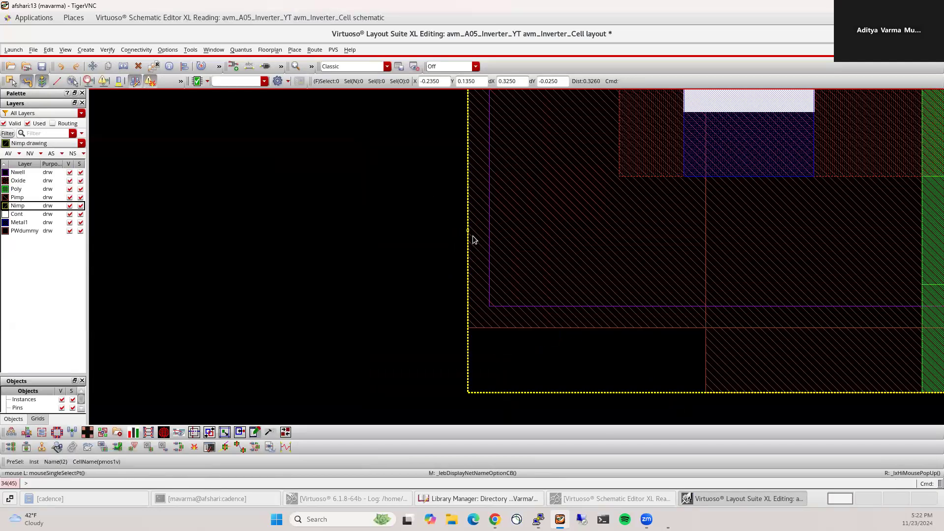
key(z)
click(608, 167)
click(678, 220)
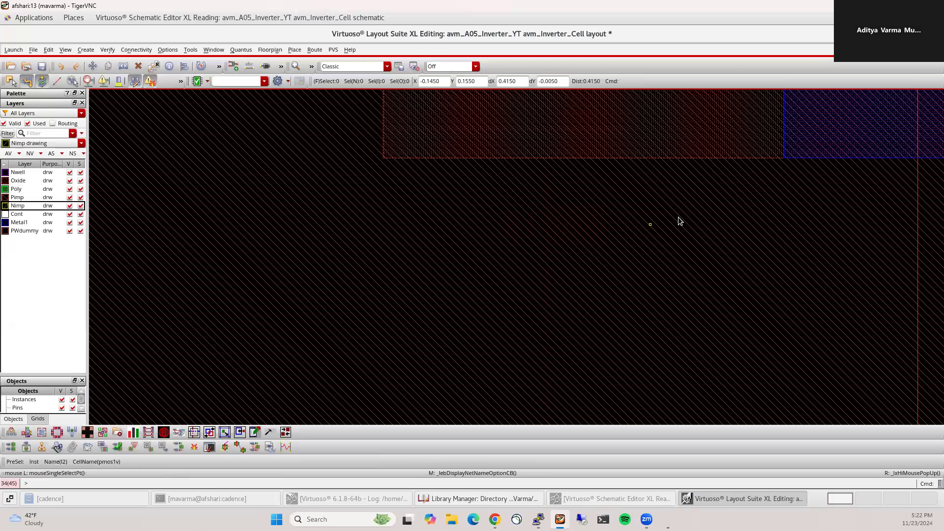
key(f)
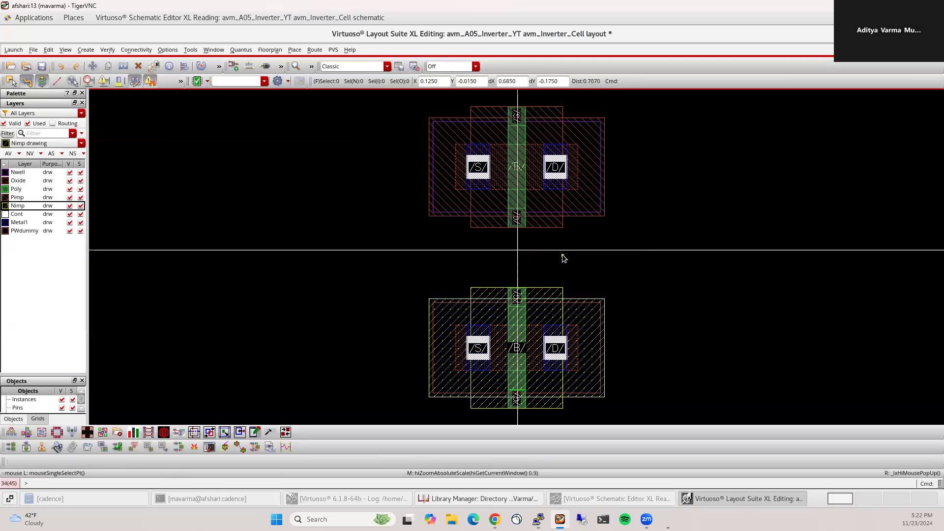
mouse_move(537, 250)
mouse_down()
mouse_move(432, 246)
mouse_move(658, 272)
mouse_move(668, 233)
mouse_move(462, 279)
mouse_move(476, 382)
mouse_move(586, 236)
mouse_move(555, 251)
mouse_up()
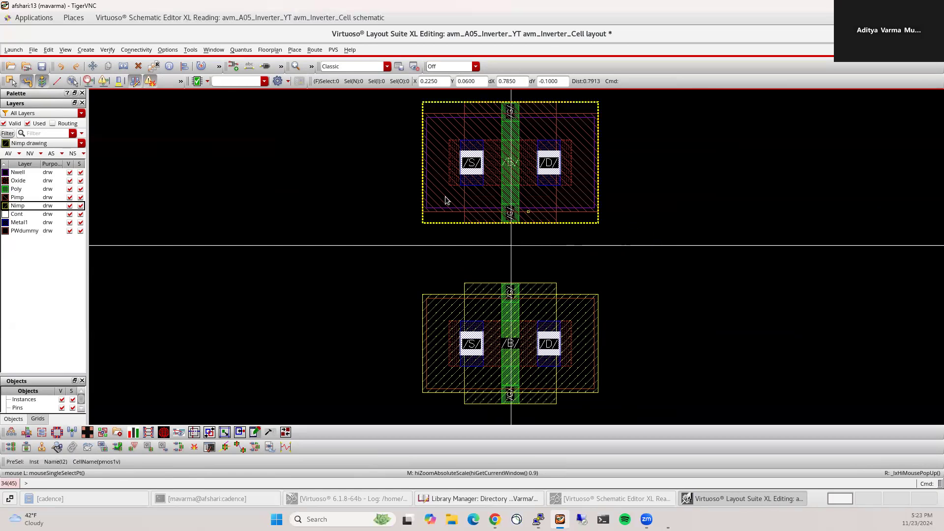
- Draw two Nimp rectangles to the left of the transistors, the upper one about 0.33 by 0.21
key(r)
click(238, 145)
click(363, 225)
click(302, 284)
click(183, 364)
key(Escape)
- Select both Nimp rectangles together with the PMOS and NMOS instances
shift+click(311, 184)
shift+click(252, 319)
shift+click(442, 211)
shift+click(509, 334)
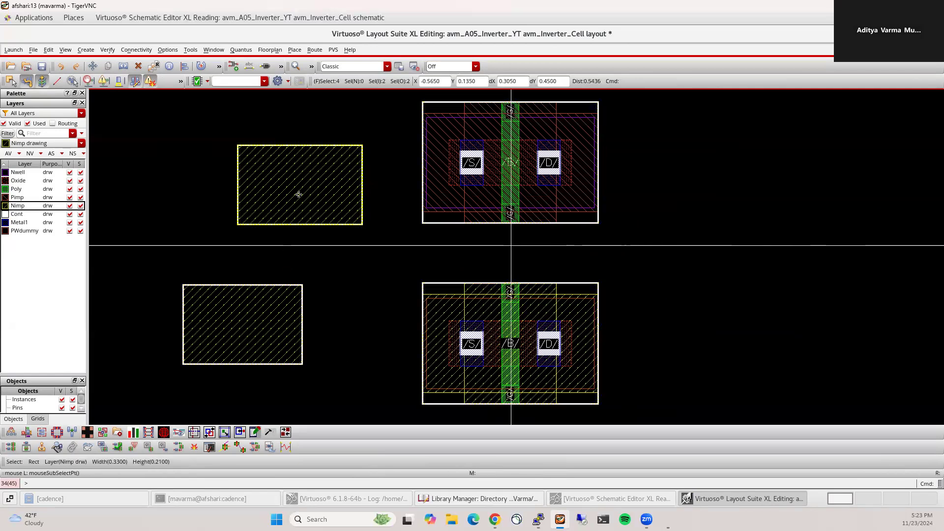
- Practise removing individual Nimp rectangles from the multiple selection, and clear the selection completely
ctrl+click(247, 210)
ctrl+click(205, 354)
click(347, 294)
key(f)
drag(290, 93, 868, 422)
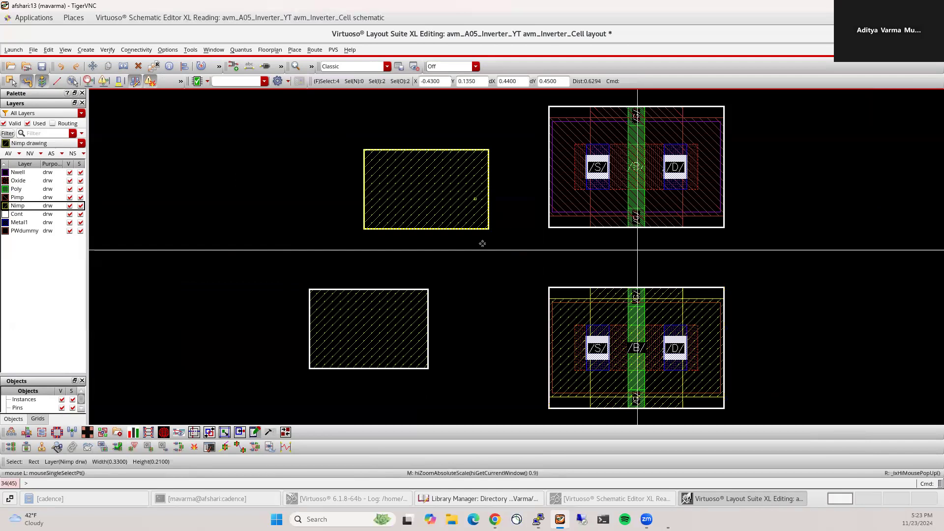
ctrl+click(449, 215)
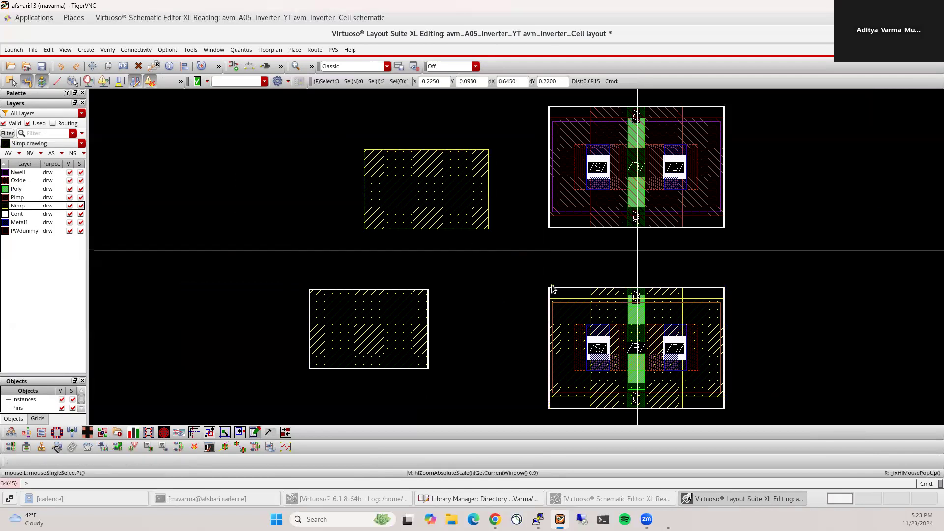
click(510, 270)
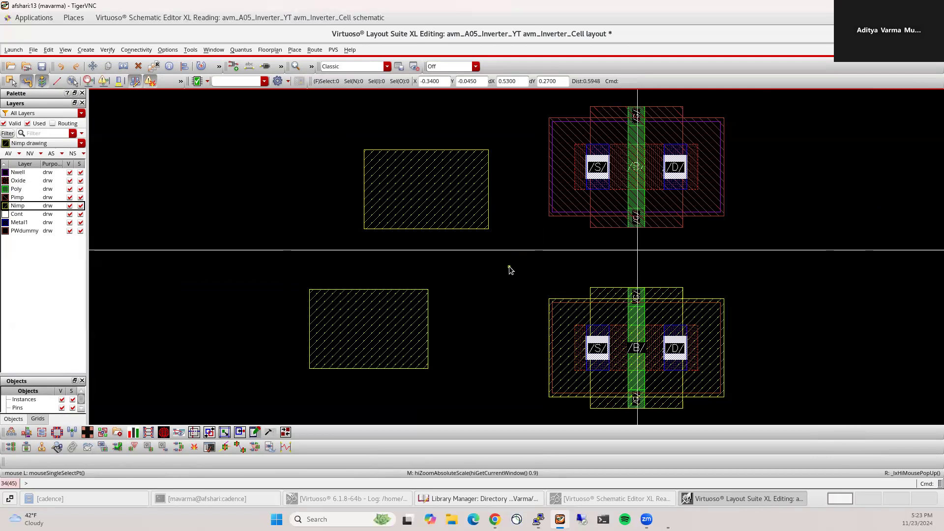
- Display the transistors as outlines only and back in full detail, and check the pmos1v instance's properties without changing them
key(ctrl+f)
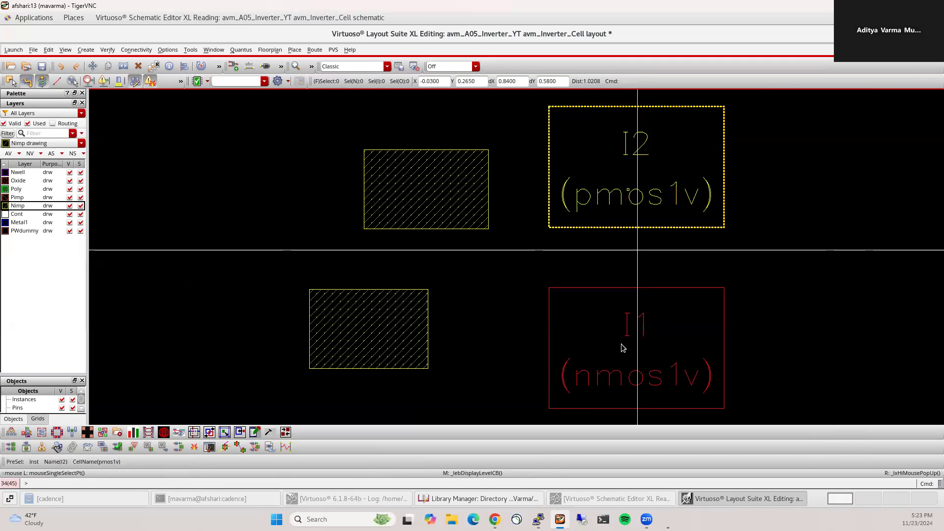
key(shift+f)
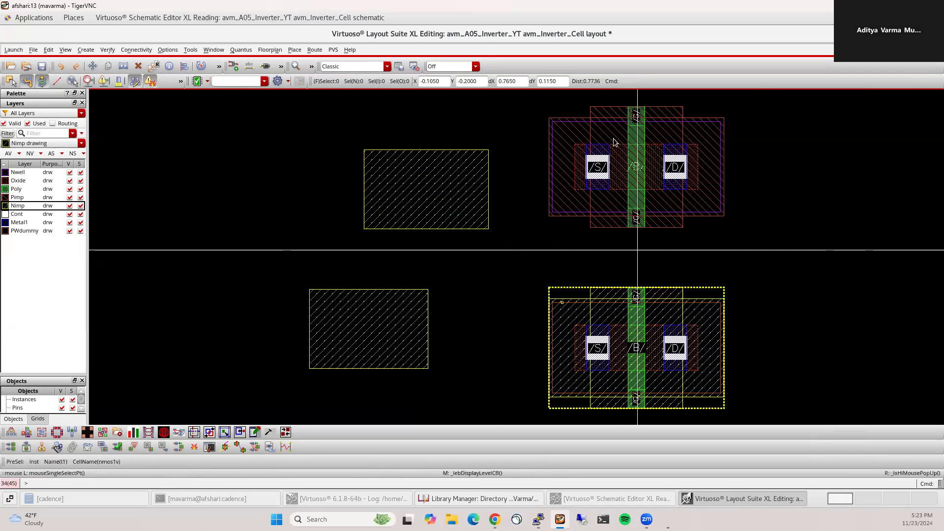
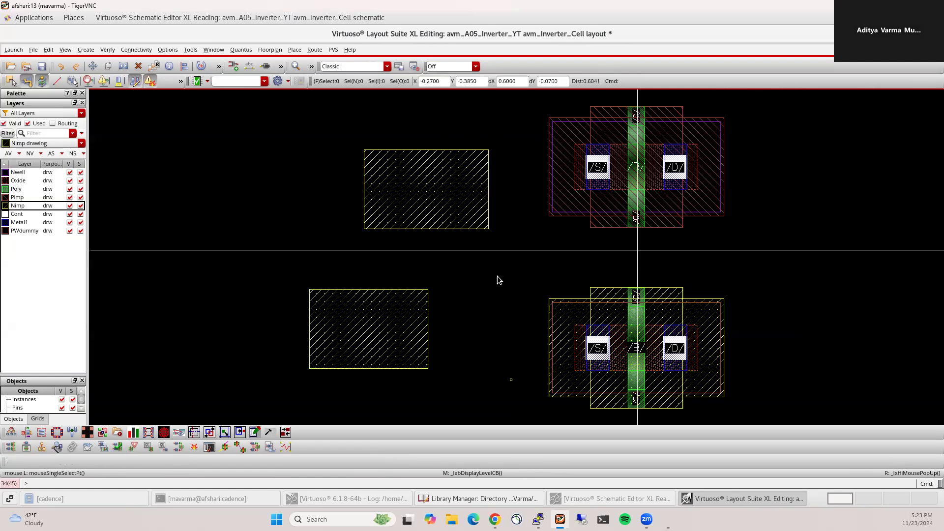
click(582, 196)
key(q)
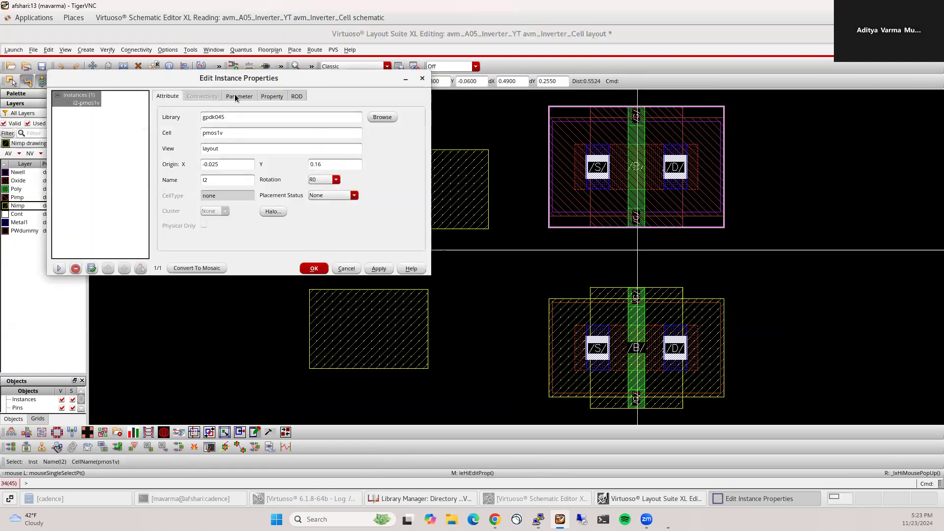
click(344, 268)
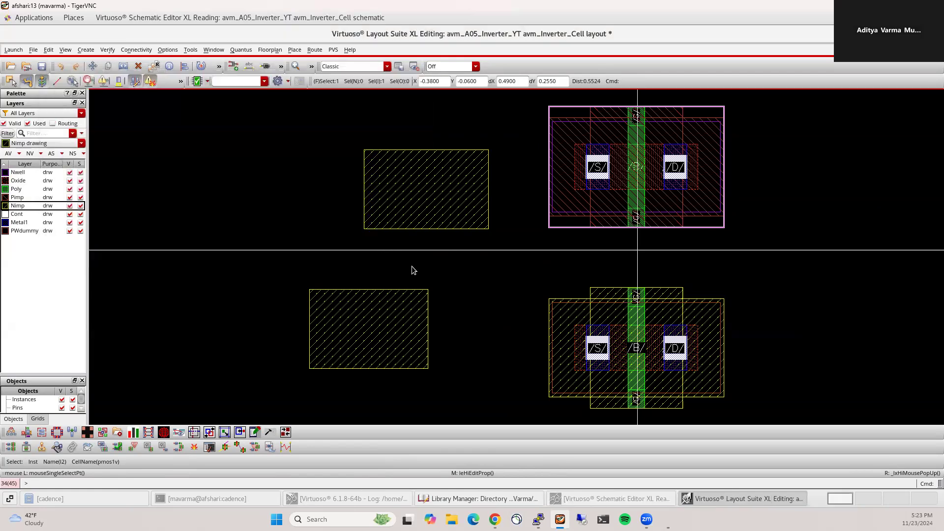
- Review the grid and snap spacing in the display options at different zoom levels, close them unchanged and clear the selection
key(e)
key(Escape)
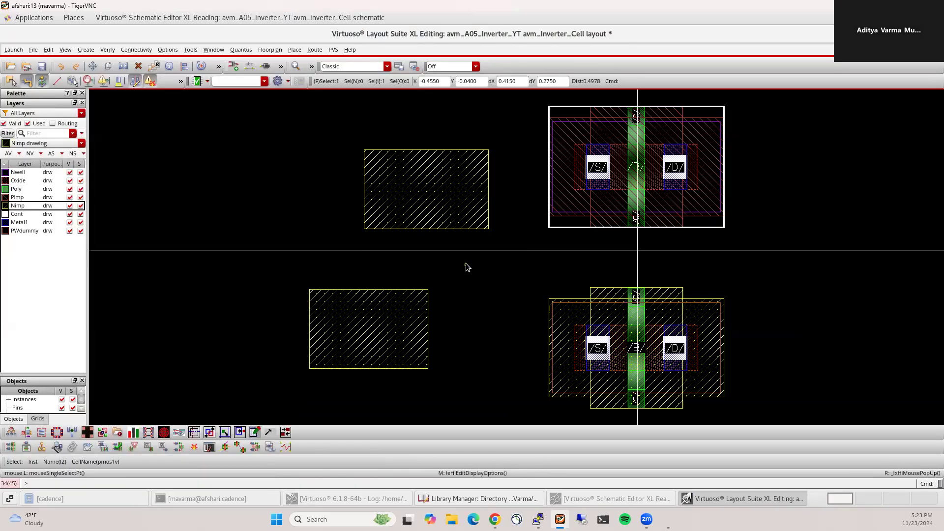
key(e)
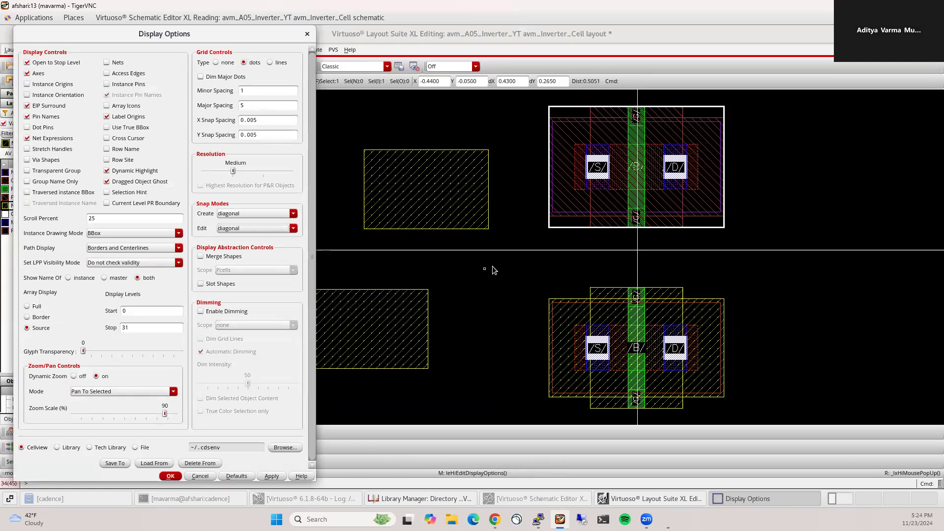
ctrl+scroll(495, 269, up, 4)
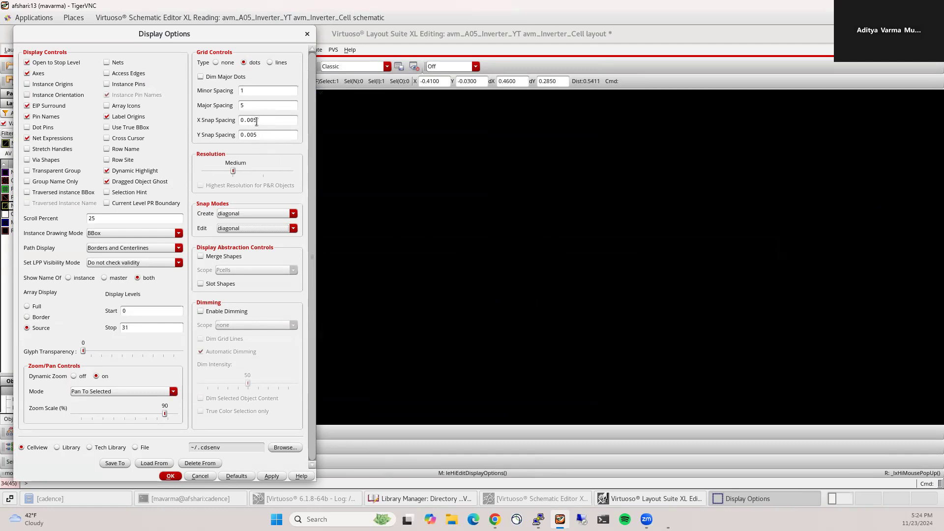
ctrl+scroll(525, 265, down, 3)
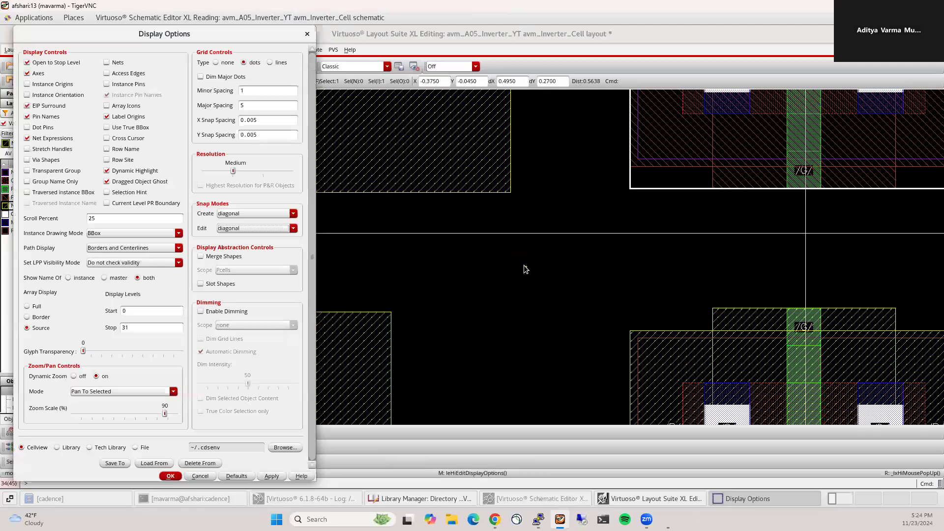
ctrl+scroll(525, 268, down, 2)
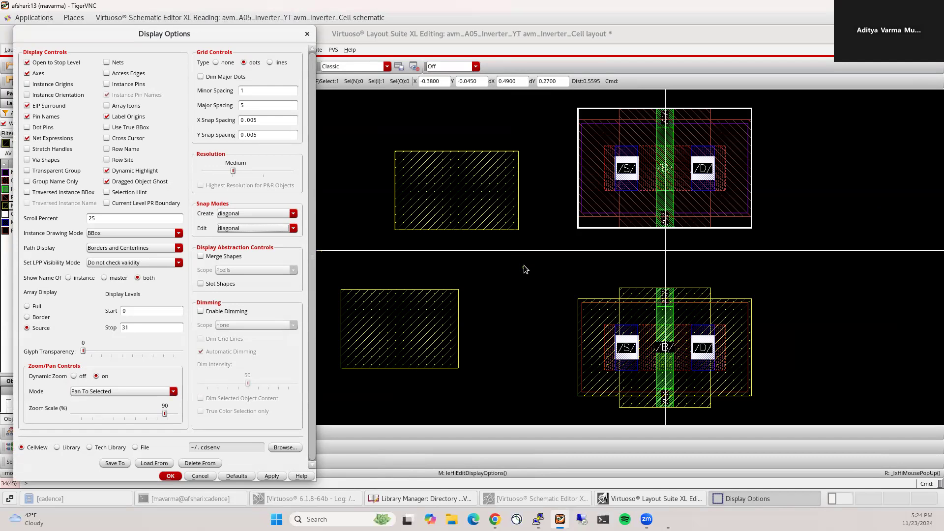
key(Escape)
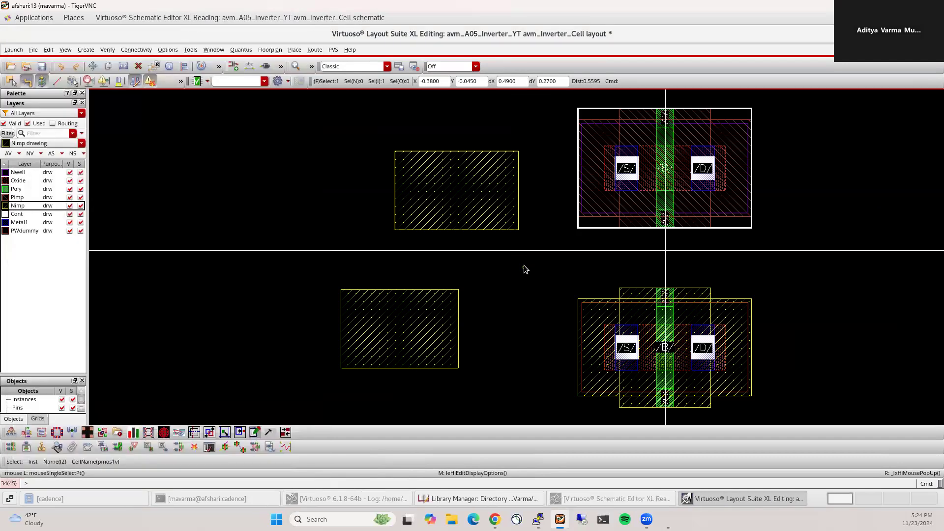
click(524, 269)
key(f)
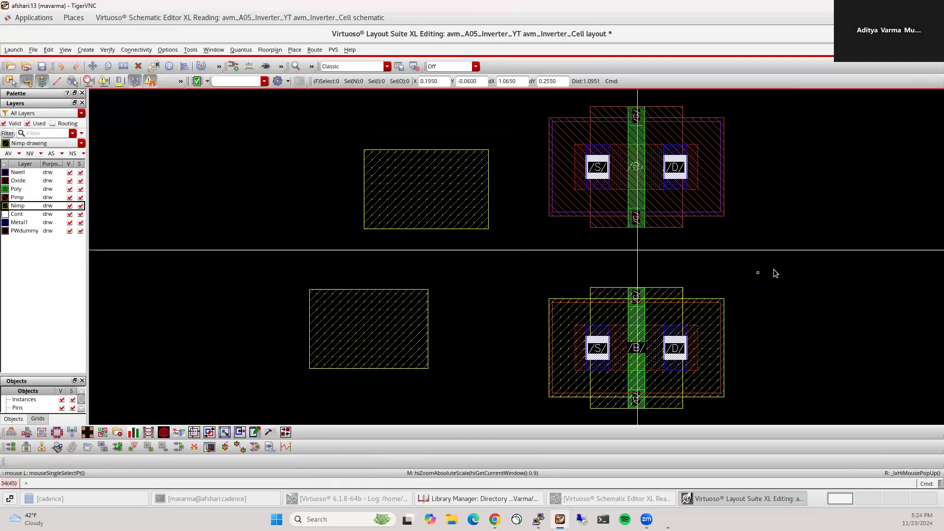
- Delete both Nimp rectangles beside the transistors and fit the remaining layout in view
mouse_move(253, 115)
mouse_down()
mouse_move(472, 383)
mouse_move(513, 392)
mouse_up()
key(Delete)
key(f)
- Make Poly the active drawing layer and toggle gravity, checking its state in the Virtuoso log window
click(16, 189)
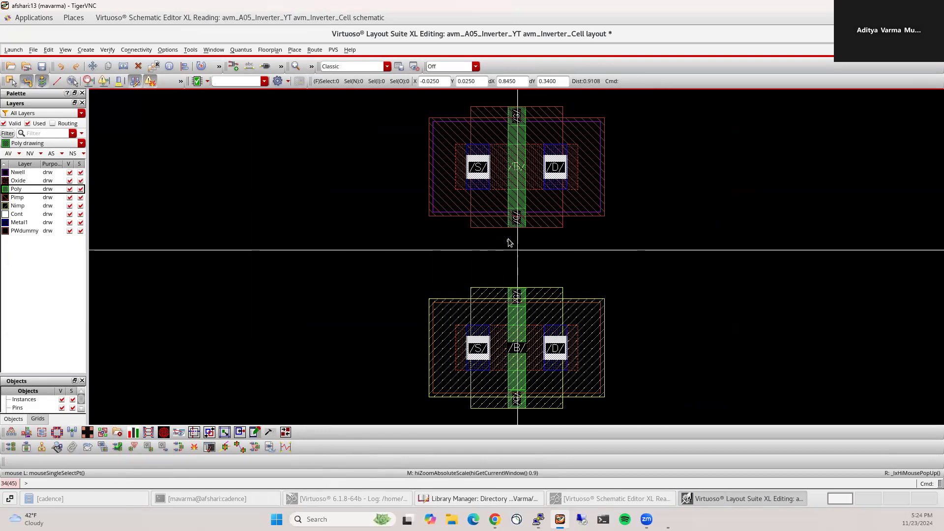
key(r)
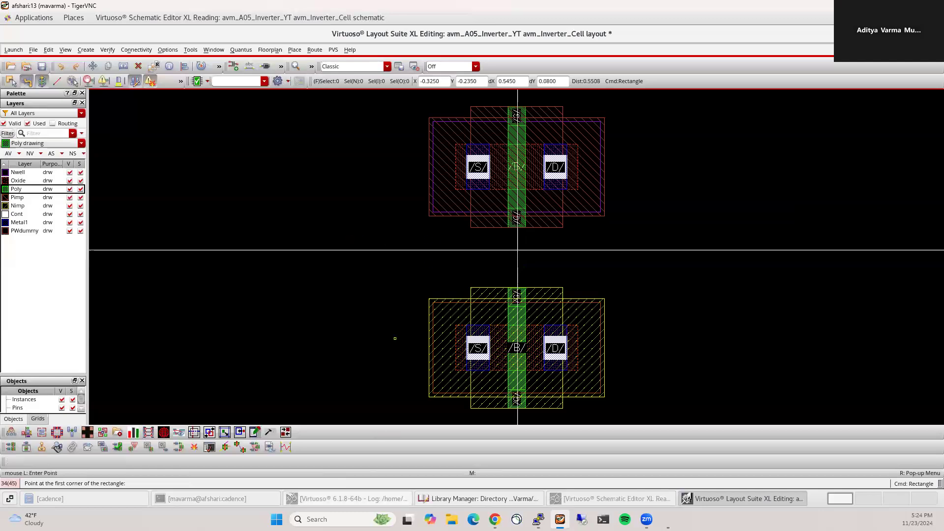
click(453, 498)
click(447, 500)
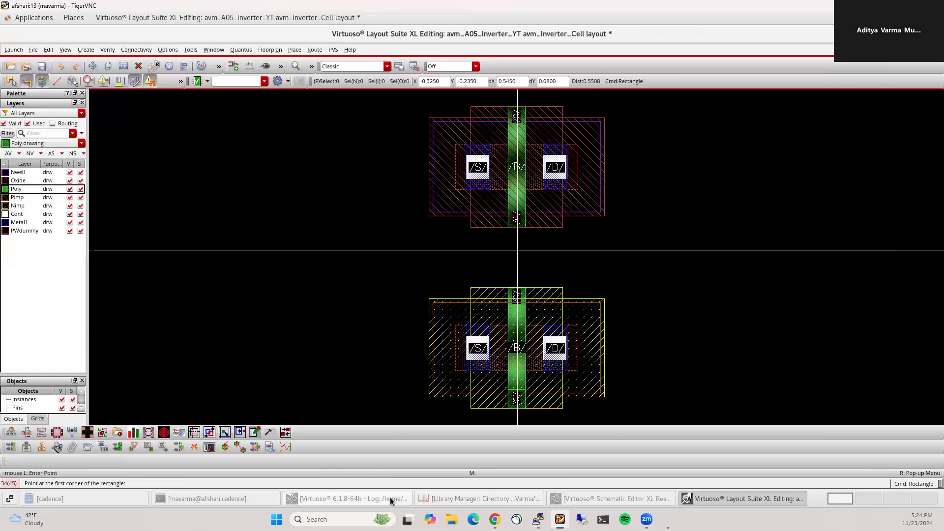
click(391, 497)
click(391, 497)
key(Escape)
click(388, 498)
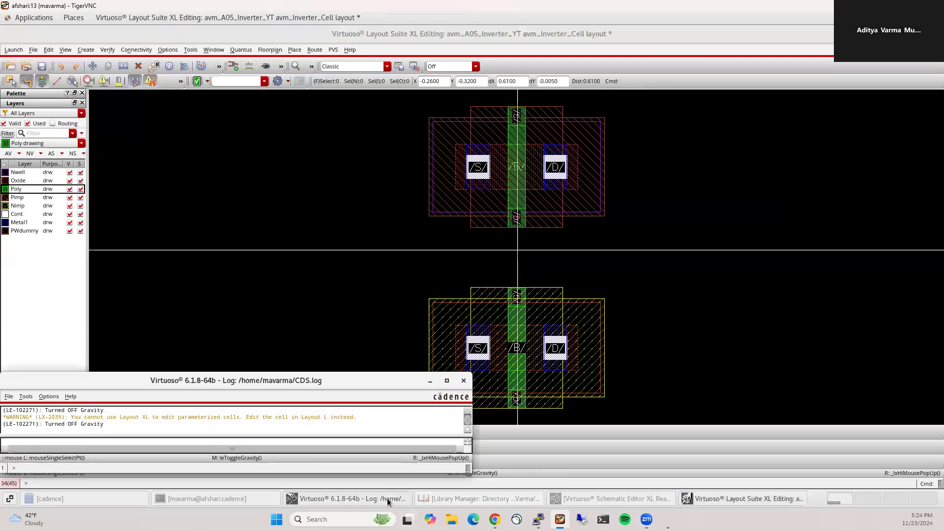
click(388, 498)
middle_click(359, 333)
click(367, 503)
click(367, 503)
key(r)
click(509, 228)
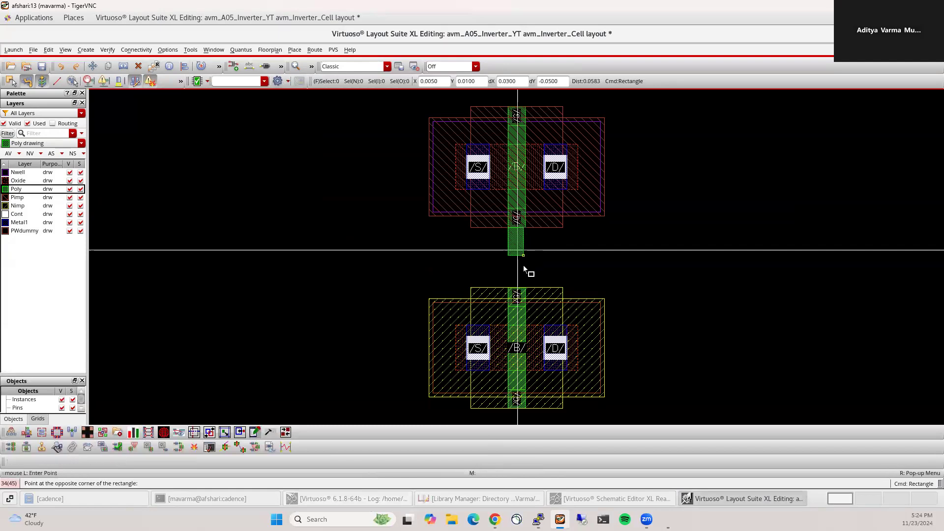
key(Escape)
- With only Poly visible, draw a rectangle about 0.045 by 0.16 joining the PMOS and NMOS gates, and show all layers again
click(29, 152)
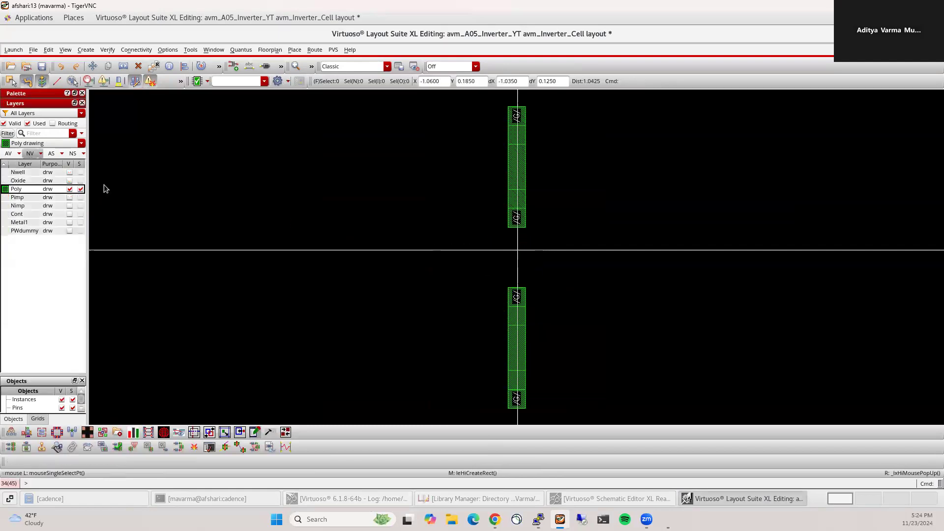
key(r)
click(510, 227)
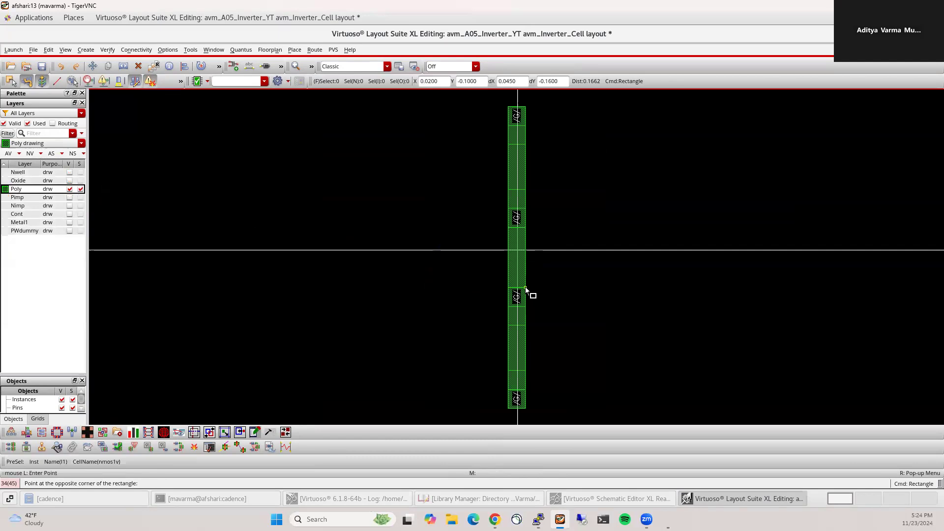
key(Escape)
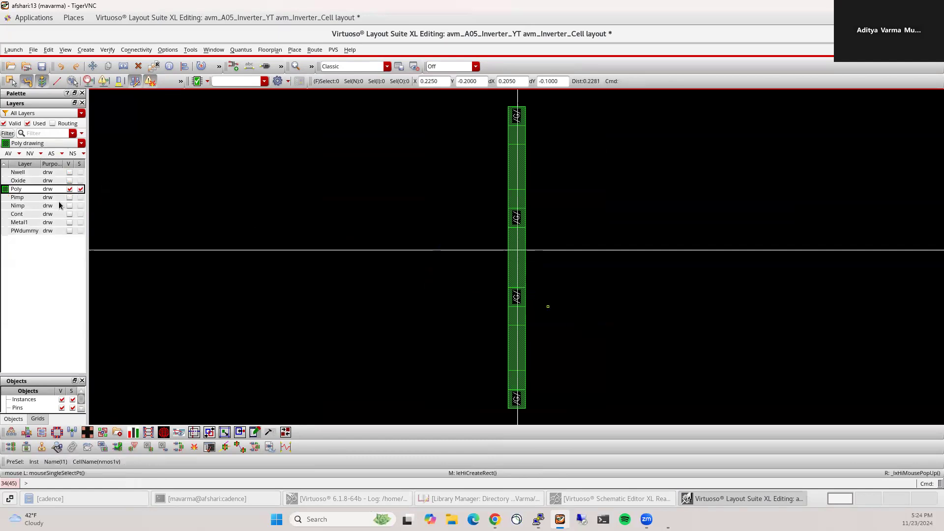
click(9, 153)
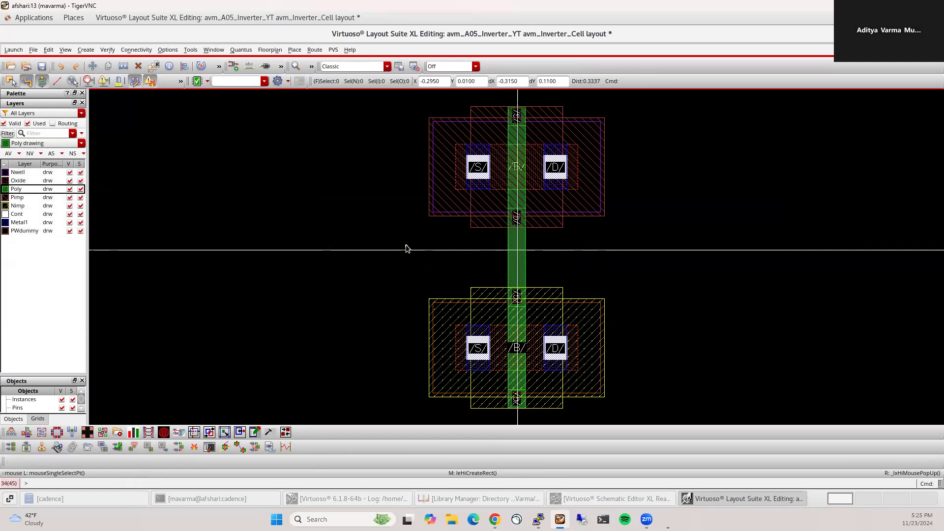
- Place a single-mode M1_PO via with 1 row and 3 columns on the Poly gate connection between the PMOS and NMOS
key(o)
click(140, 104)
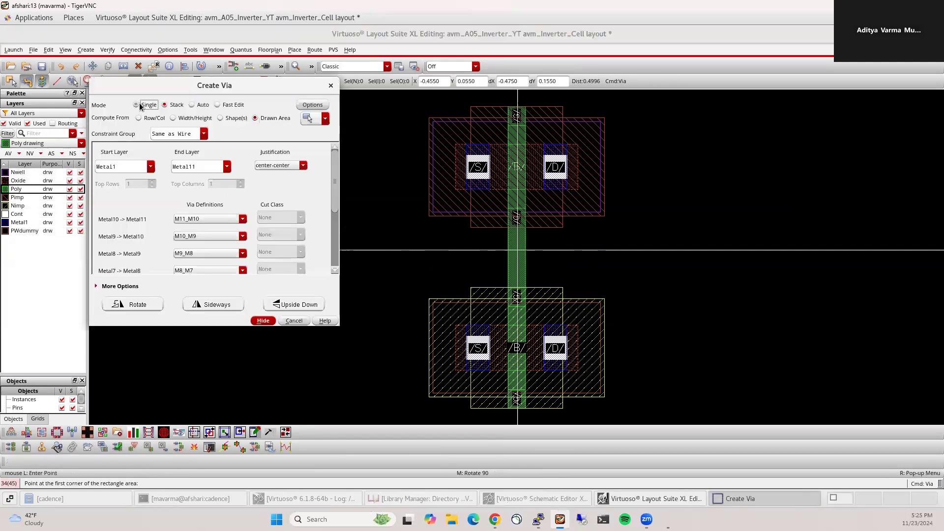
click(169, 152)
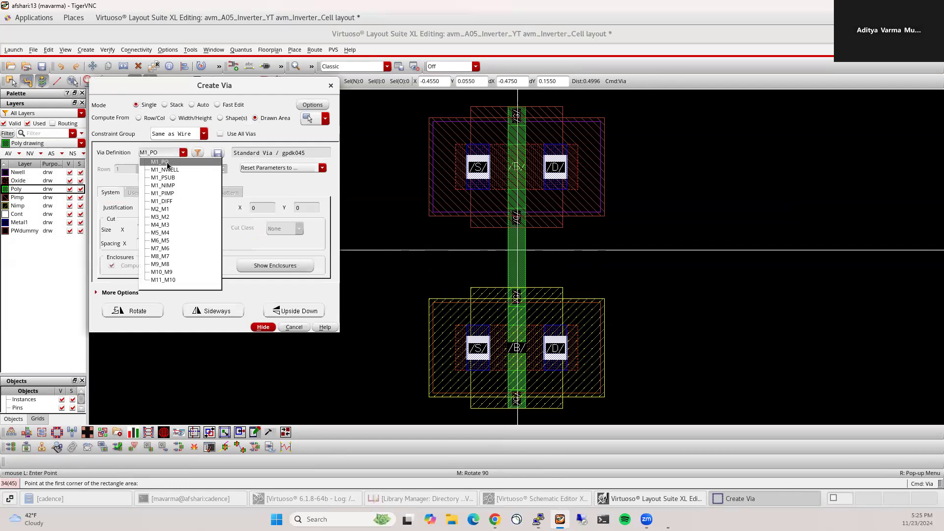
click(173, 163)
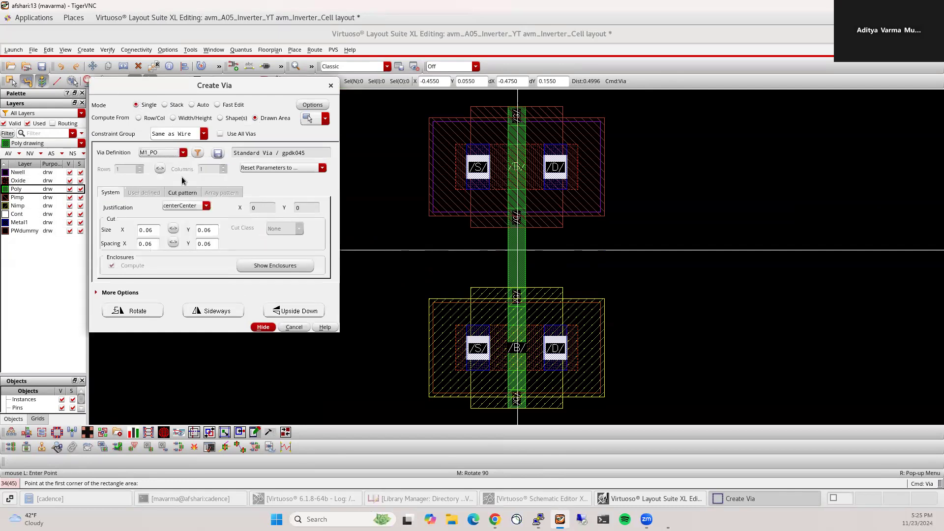
click(140, 118)
click(223, 166)
click(223, 166)
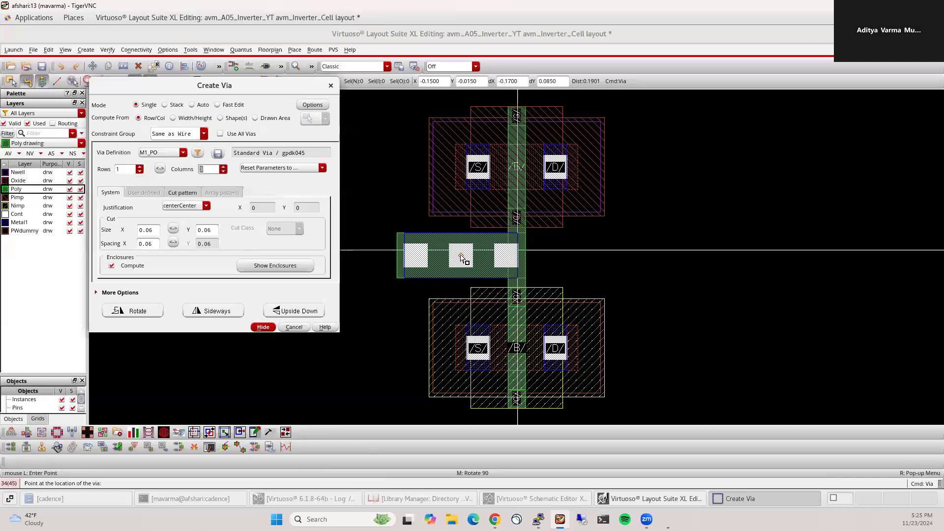
click(462, 259)
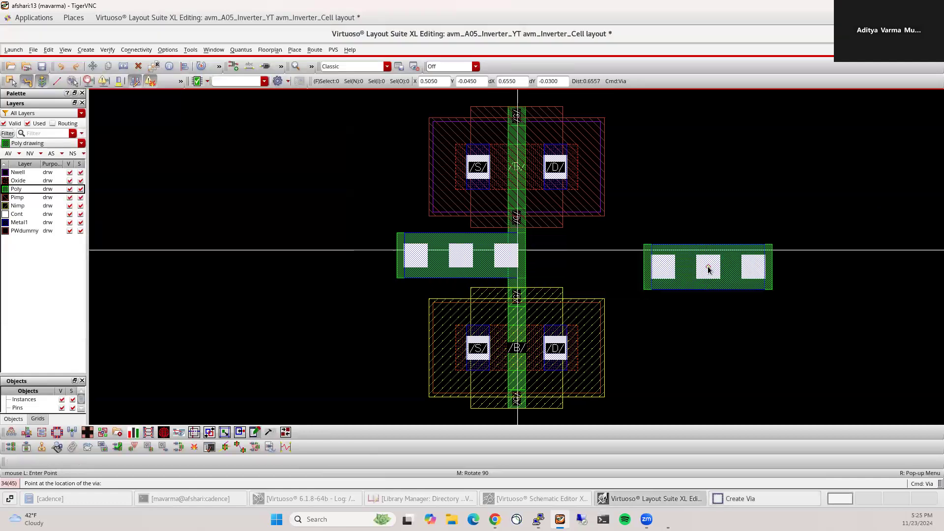
key(Escape)
- Draw an Nwell rectangle about 1.05 by 0.835 around the PMOS, extending into the empty area above it
middle_drag(604, 234, 611, 308)
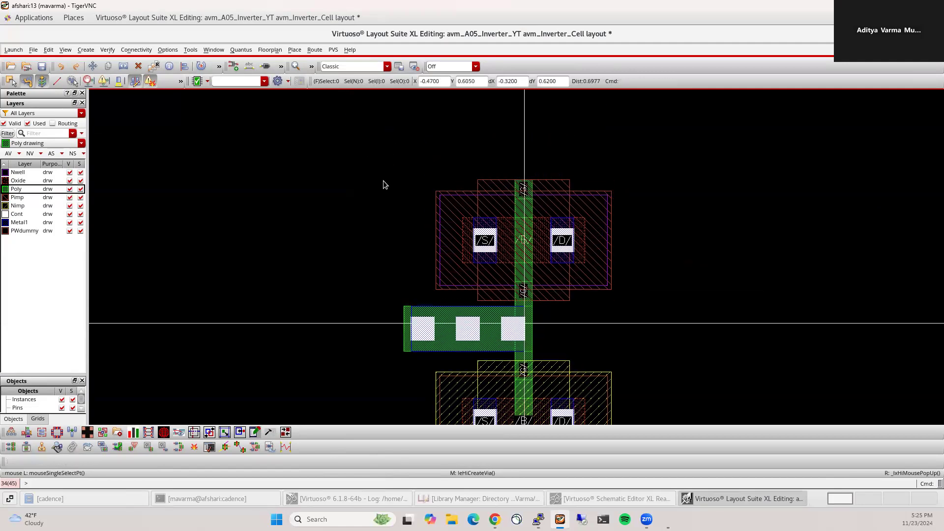
ctrl+scroll(552, 289, down, 2)
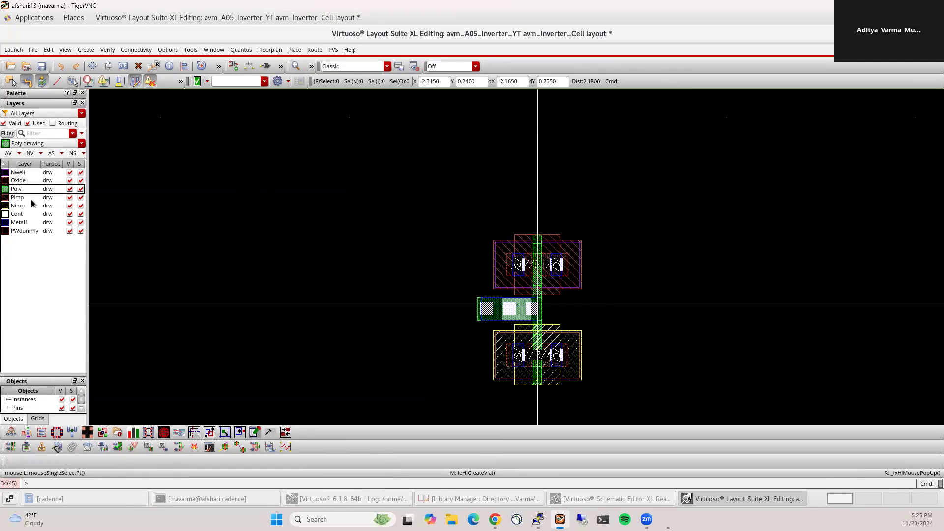
click(22, 172)
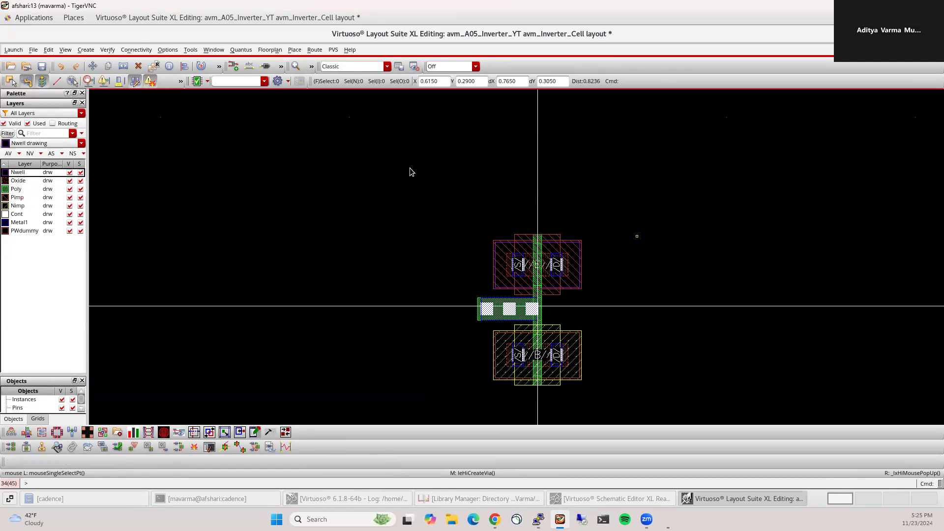
key(r)
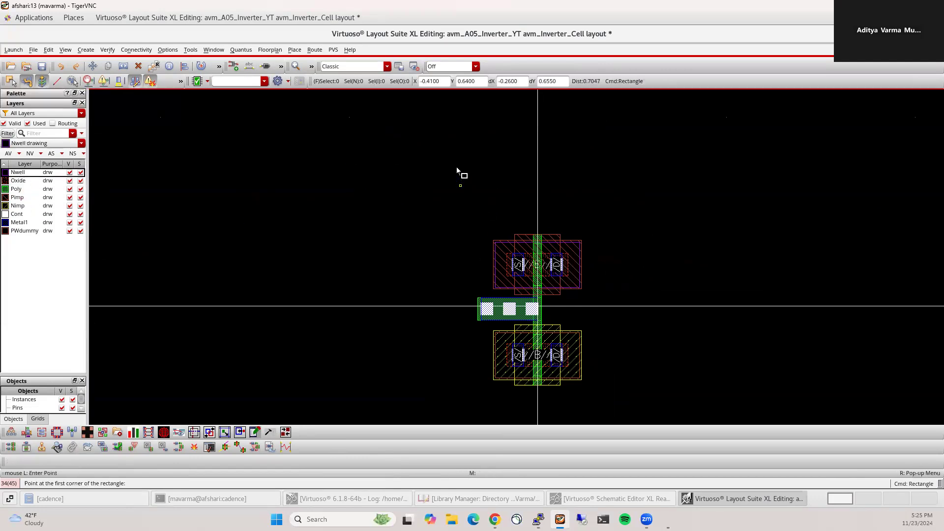
click(434, 136)
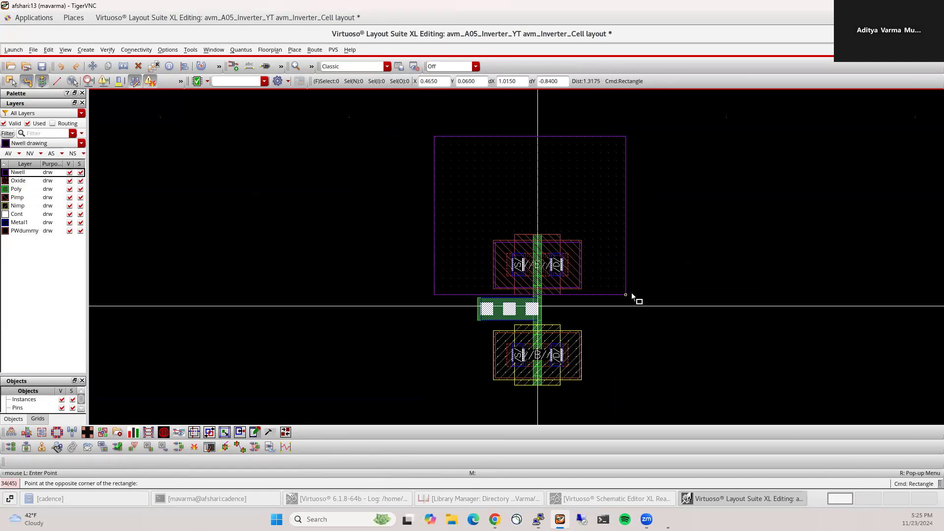
click(631, 293)
key(Escape)
- With only Nwell visible, stretch the new rectangle's lower edge to the PMOS well's lower edge, and show all layers again
scroll(498, 293, up, 4)
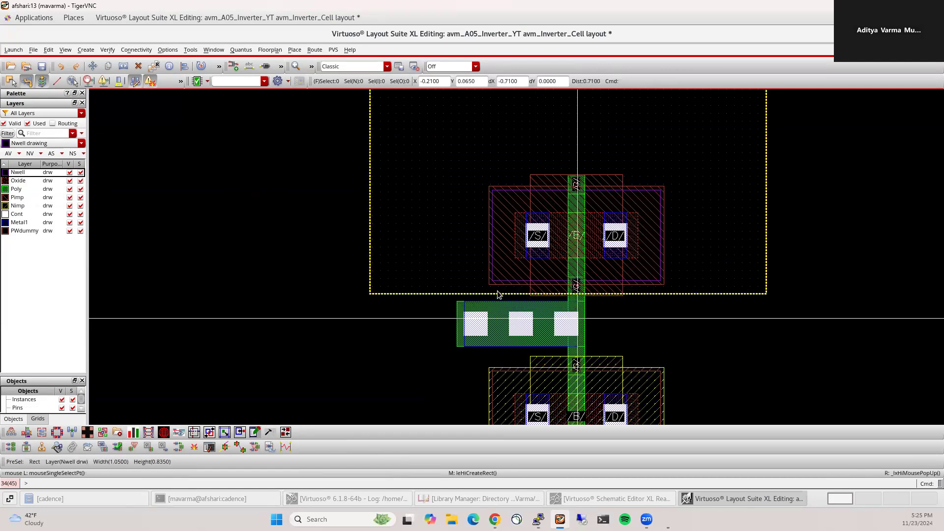
click(29, 152)
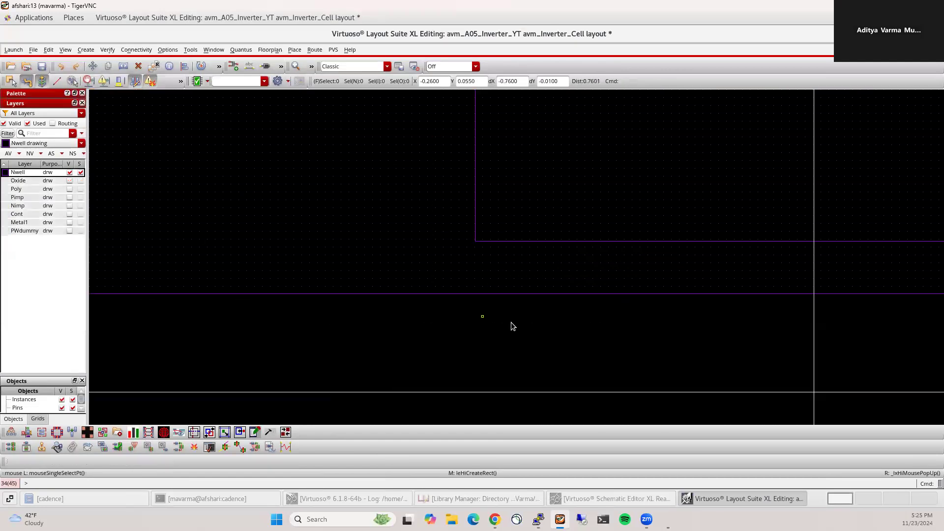
key(s)
click(523, 294)
click(528, 241)
scroll(501, 374, down, 4)
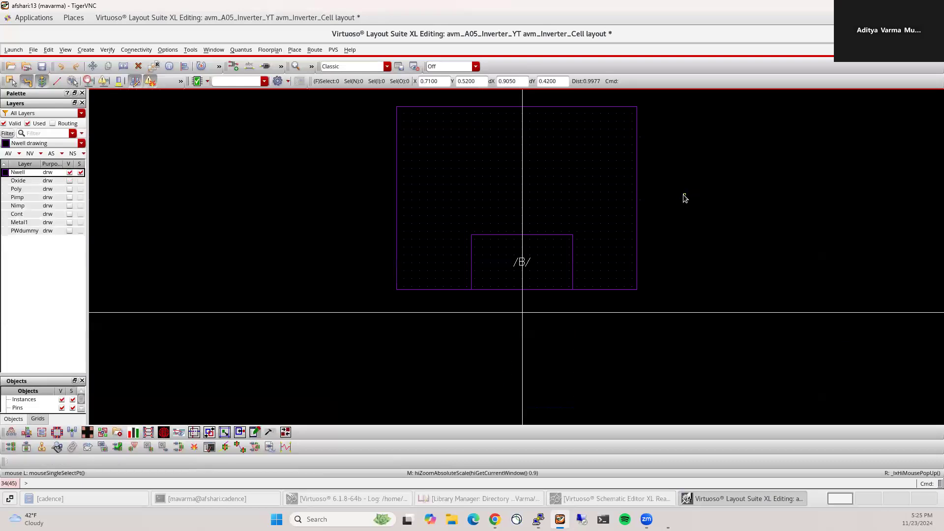
click(8, 153)
- Place an M1_NWELL via with 1 row and 5 columns above the PMOS, inside the Nwell rectangle
key(o)
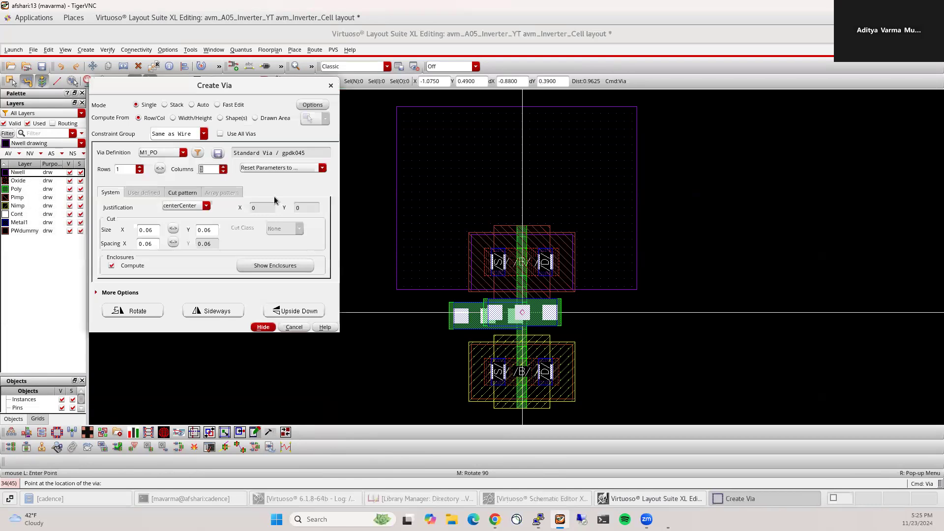
click(176, 153)
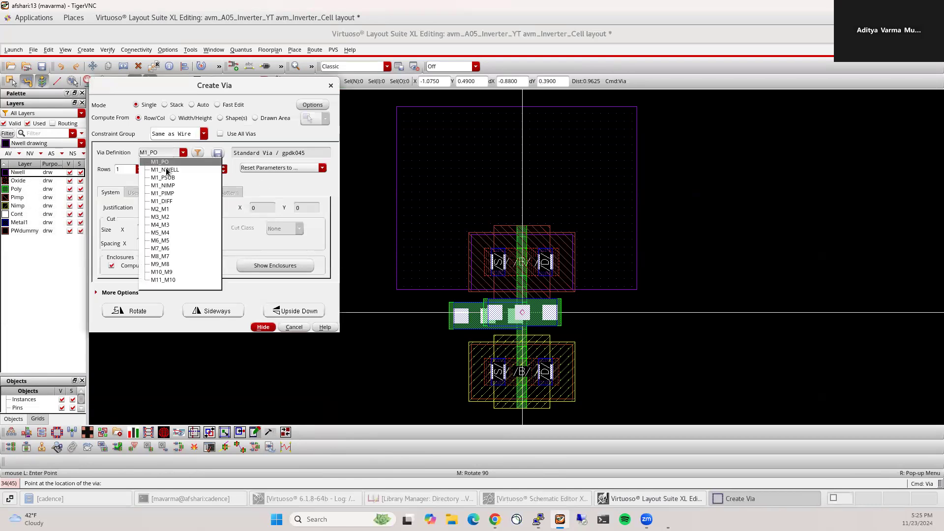
click(166, 170)
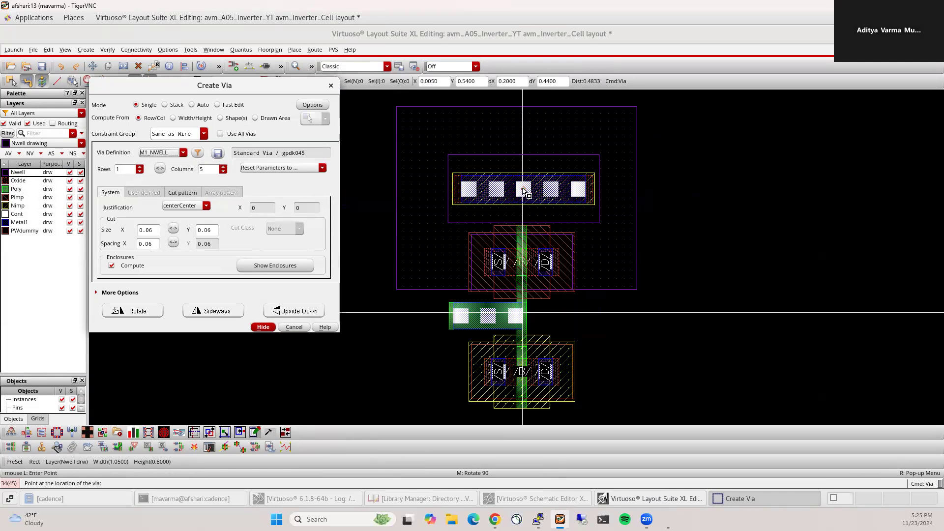
click(523, 191)
- Stretch the Nwell rectangle's upper, left and right edges to align with the well outline of the M1_NWELL via
key(s)
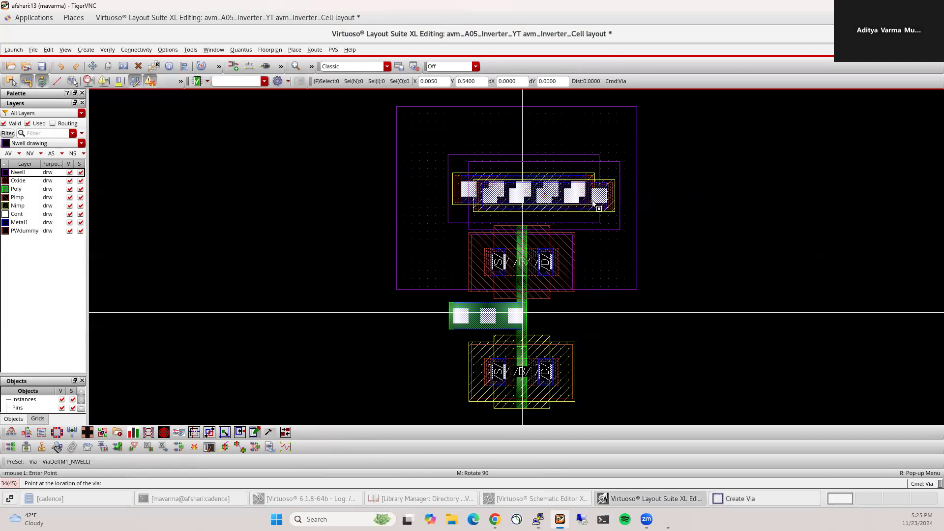
click(524, 107)
click(515, 156)
click(399, 202)
click(448, 203)
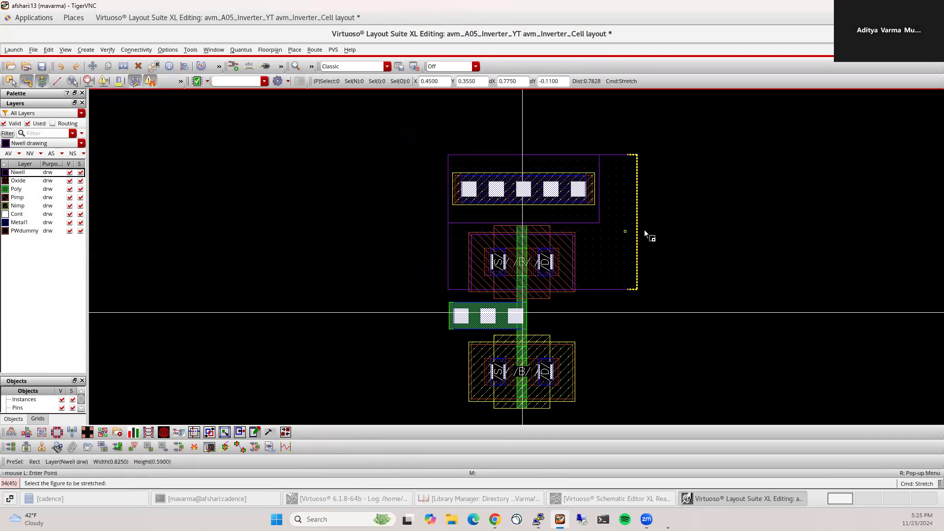
click(638, 218)
click(596, 218)
key(Escape)
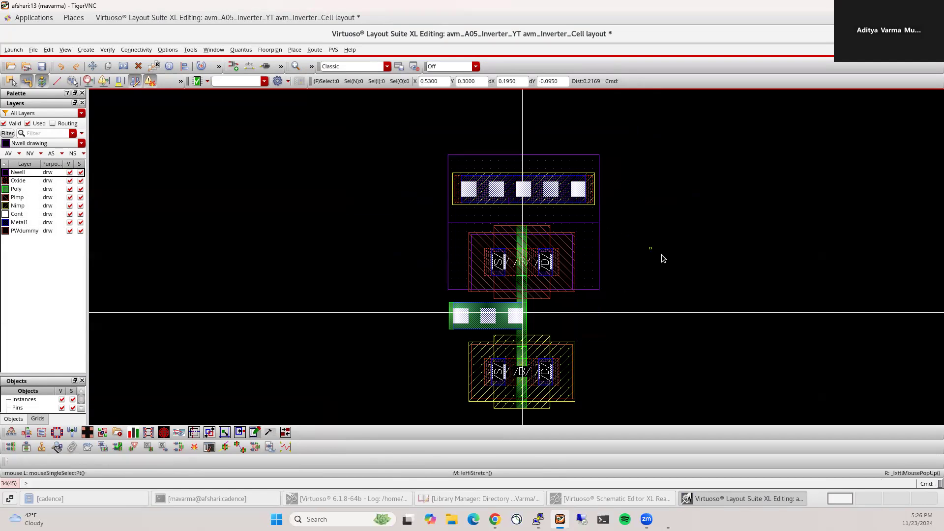
- With only Metal1 visible, draw a rectangle about 0.085 by 0.29 joining the PMOS source to the M1_NWELL via
ctrl+scroll(663, 258, up, 1)
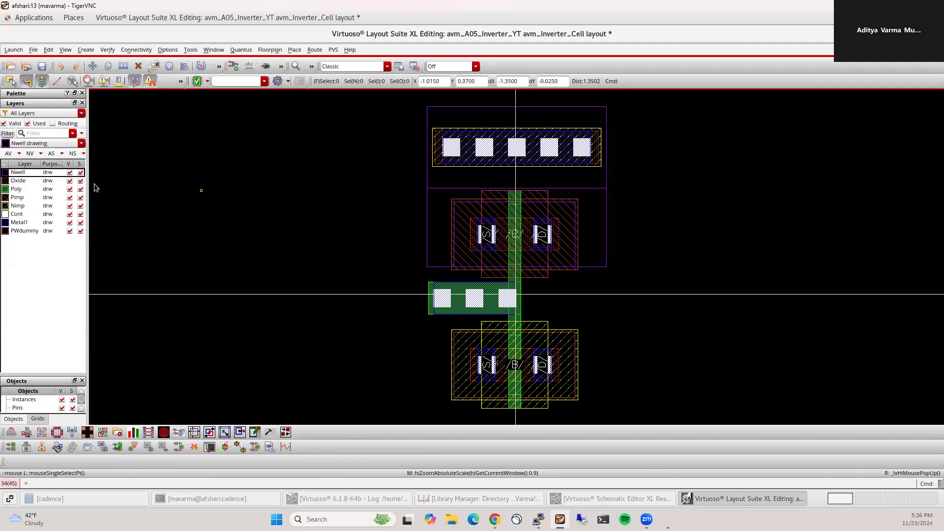
click(18, 223)
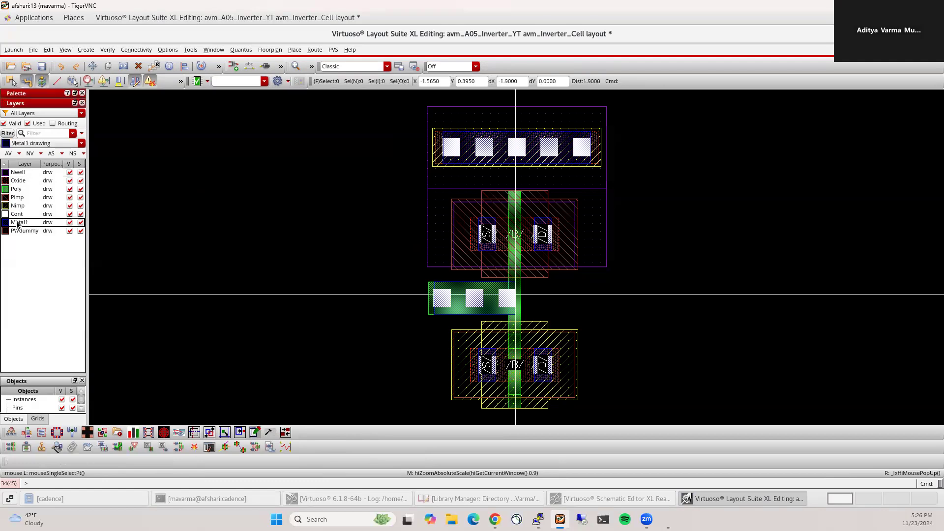
click(28, 154)
key(r)
click(479, 218)
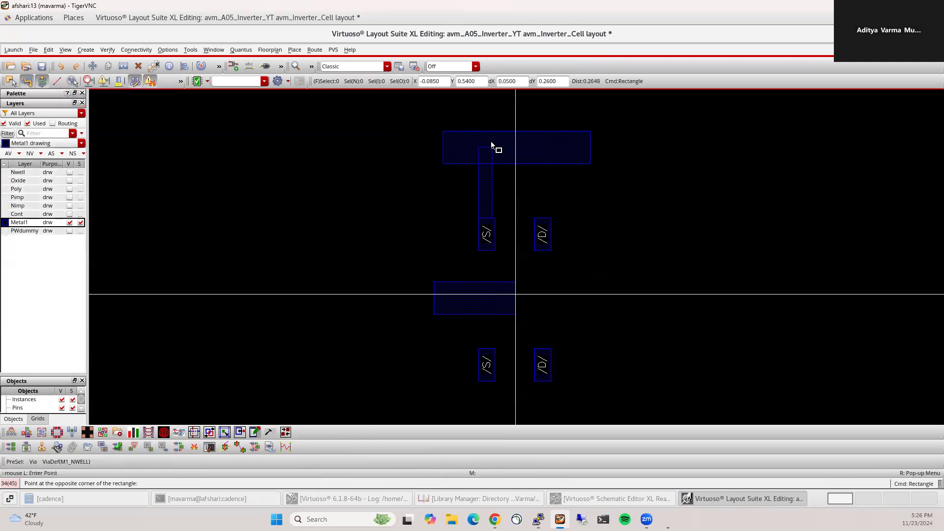
click(501, 139)
- Stretch the new Metal1 rectangle's right edge to align with the PMOS source metal, and show all layers again
key(s)
ctrl+scroll(501, 212, up, 3)
click(446, 296)
ctrl+scroll(446, 301, up, 3)
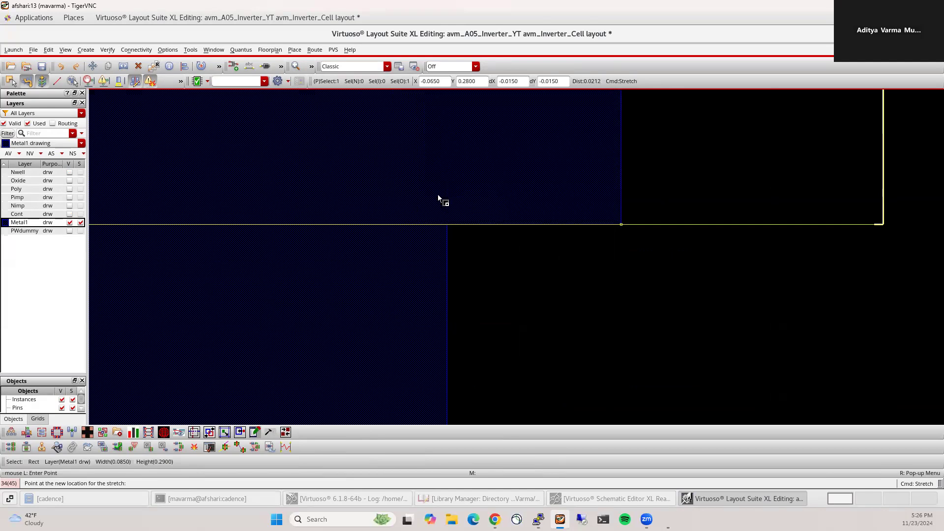
ctrl+scroll(570, 306, down, 1)
click(490, 247)
ctrl+scroll(573, 325, down, 2)
middle_drag(630, 364, 555, 205)
key(Escape)
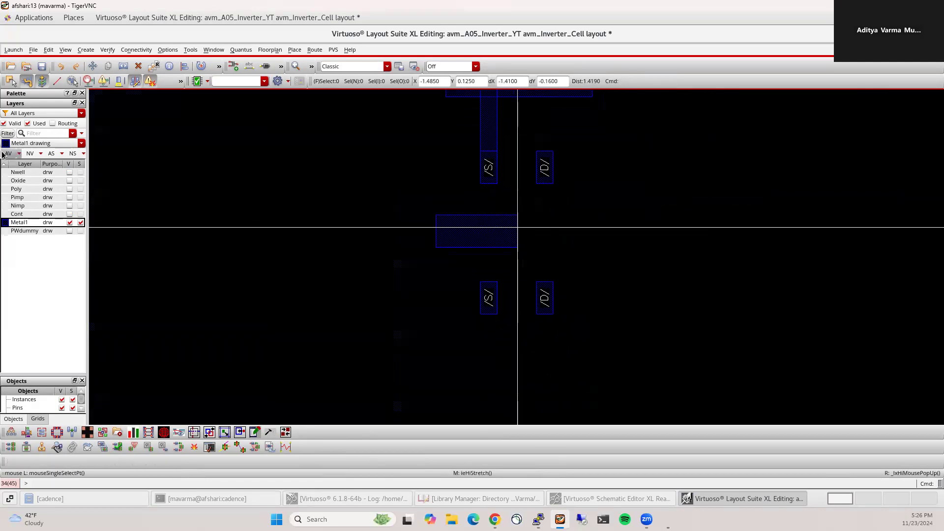
click(4, 154)
- Make PWdummy the active layer and place an M1_PSUB via with 1 row and 5 columns below the NMOS
ctrl+scroll(565, 248, down, 1)
scroll(565, 265, up, 1)
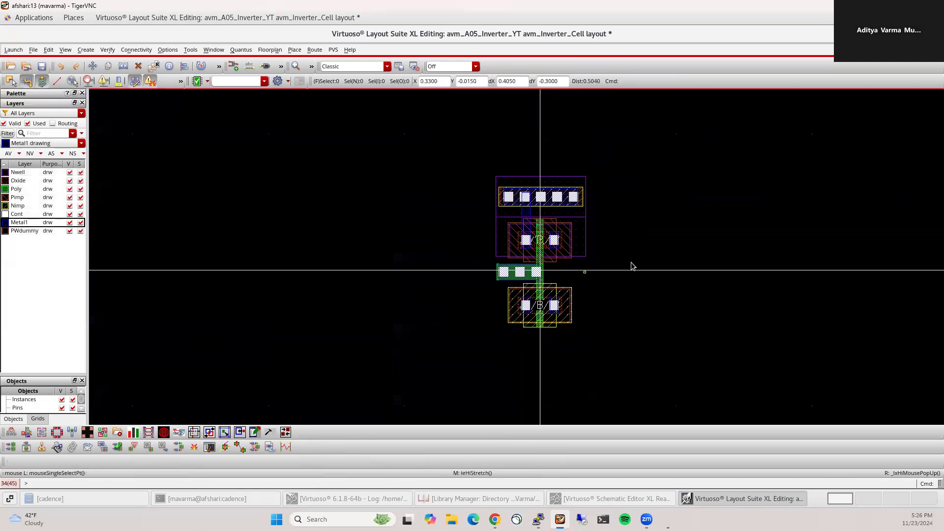
ctrl+scroll(551, 224, up, 1)
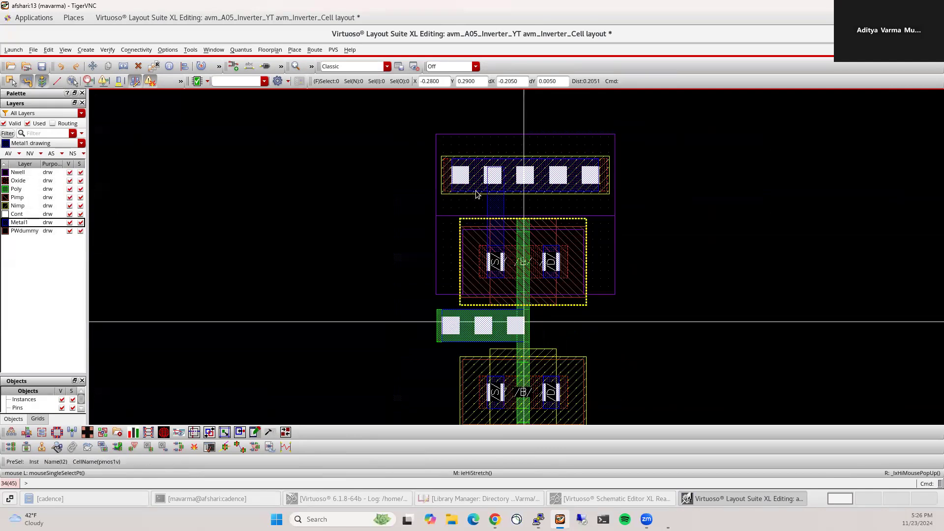
middle_drag(487, 251, 411, 158)
middle_drag(375, 353, 420, 318)
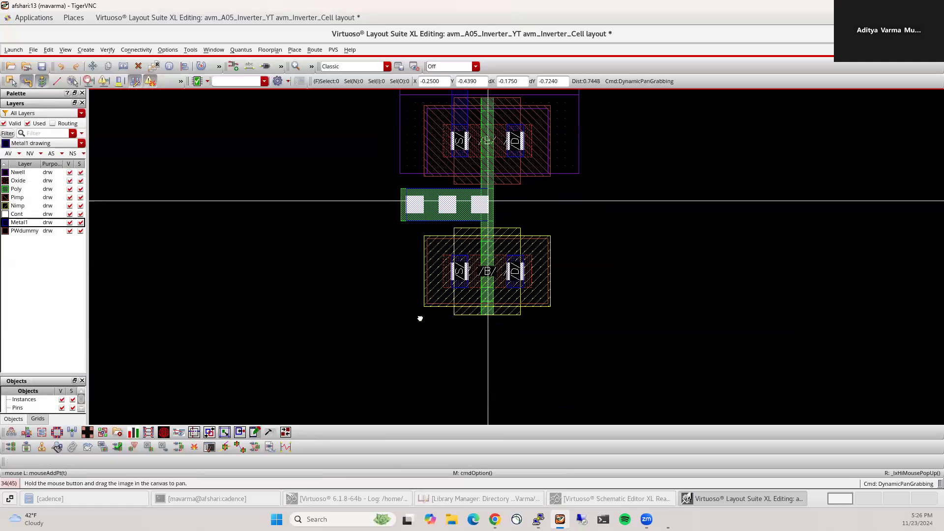
click(25, 231)
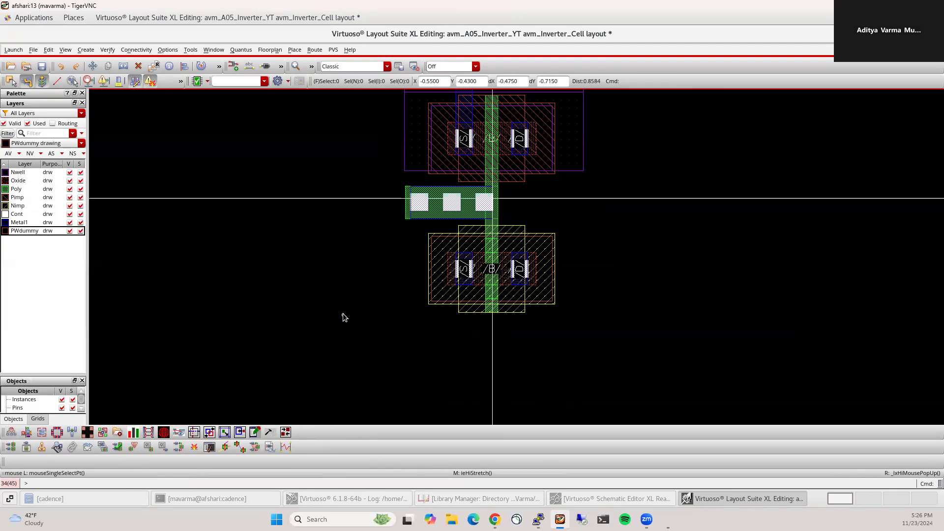
key(o)
click(181, 153)
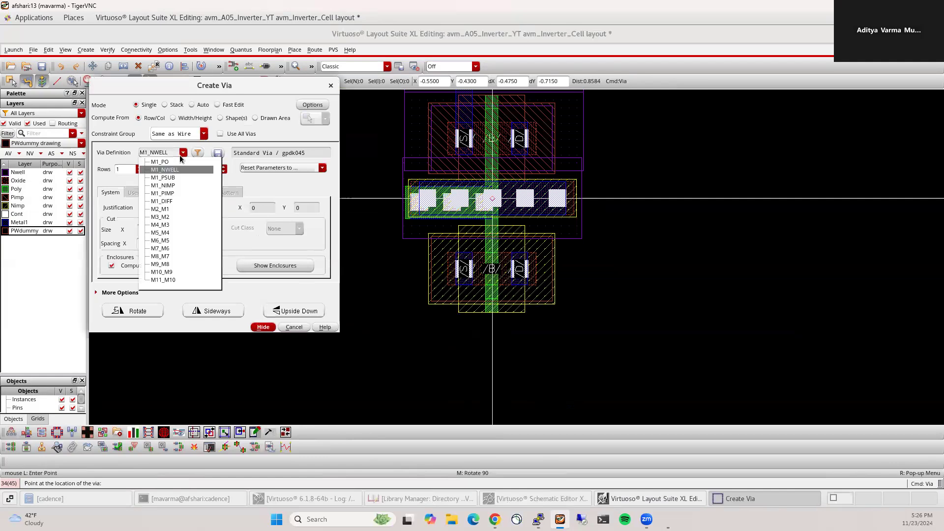
click(170, 178)
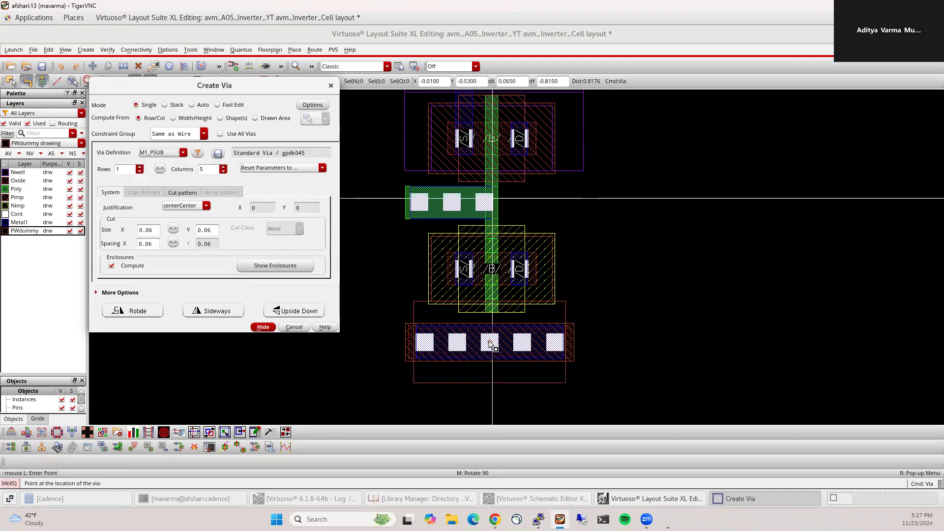
click(493, 346)
key(Escape)
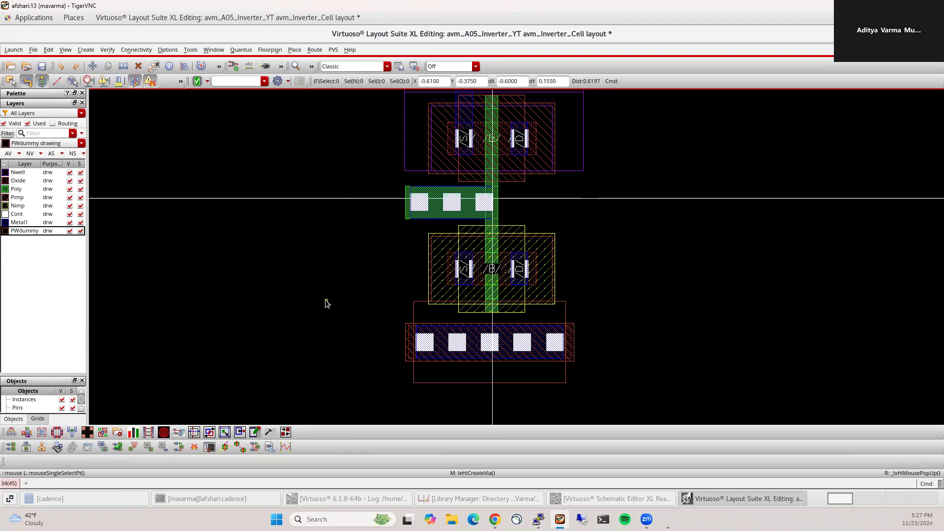
- With only Metal1 visible, draw a rectangle about 0.065 by 0.39 joining the NMOS source to the M1_PSUB via
click(19, 223)
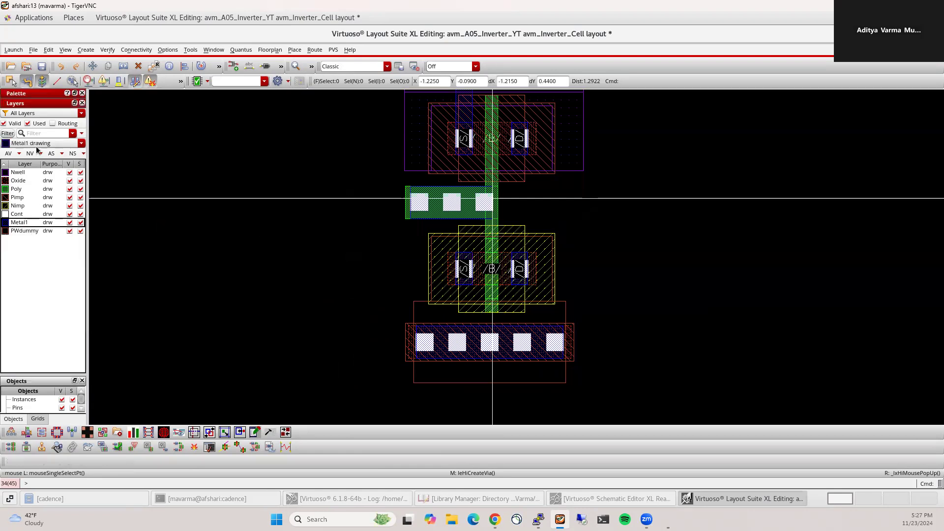
click(30, 153)
key(r)
click(456, 253)
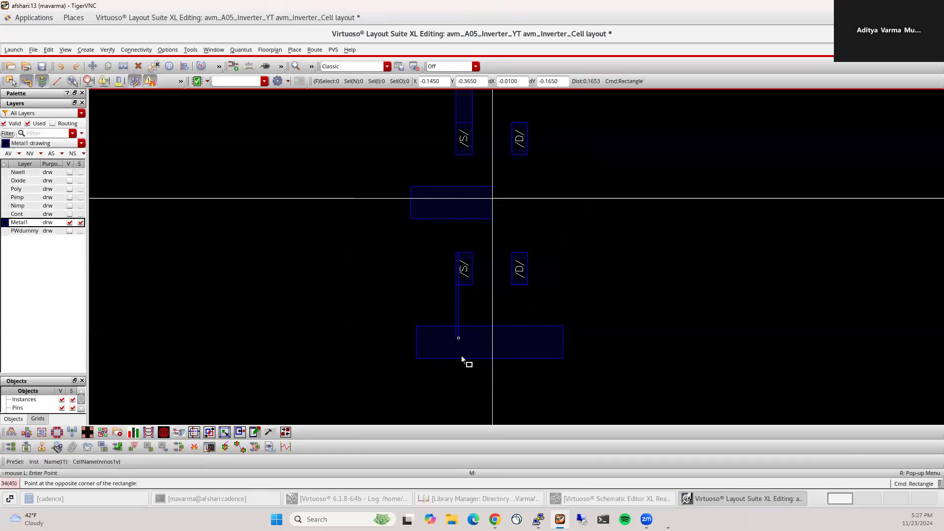
click(473, 353)
- Stretch the right edge of the NMOS source's Metal1 rectangle to align with the source metal, making it 0.06 wide
key(s)
ctrl+scroll(477, 291, up, 5)
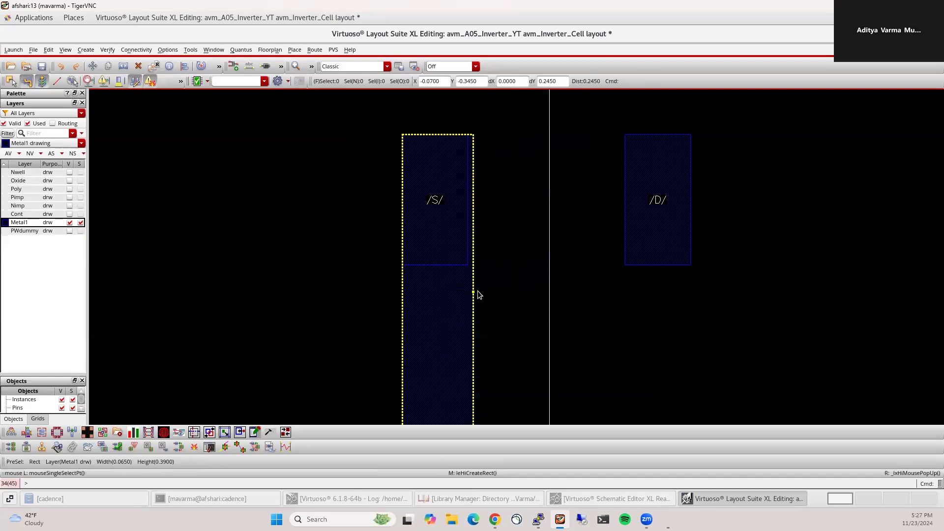
click(472, 229)
click(462, 229)
key(Escape)
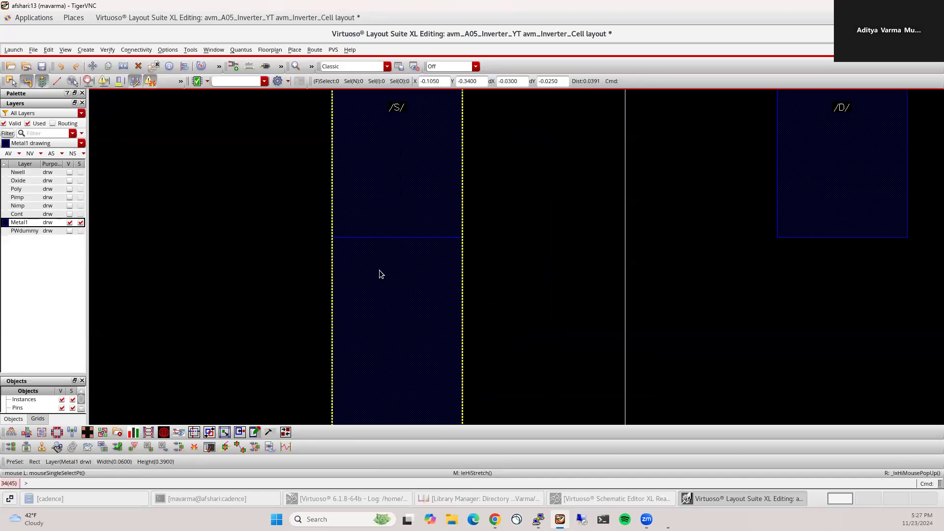
- Show all layers and draw a Metal1 rectangle about 0.06 by 0.36 joining the PMOS drain to the NMOS drain
key(f)
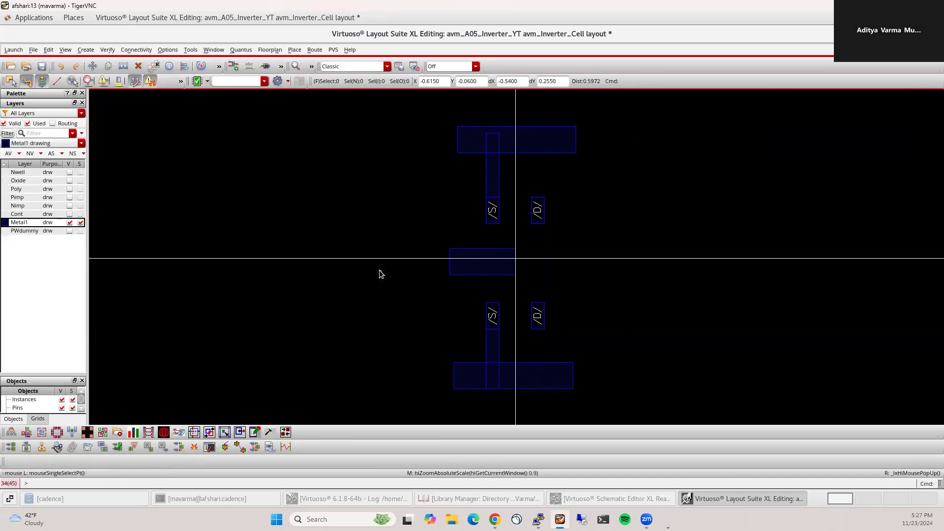
click(8, 153)
ctrl+scroll(572, 274, up, 3)
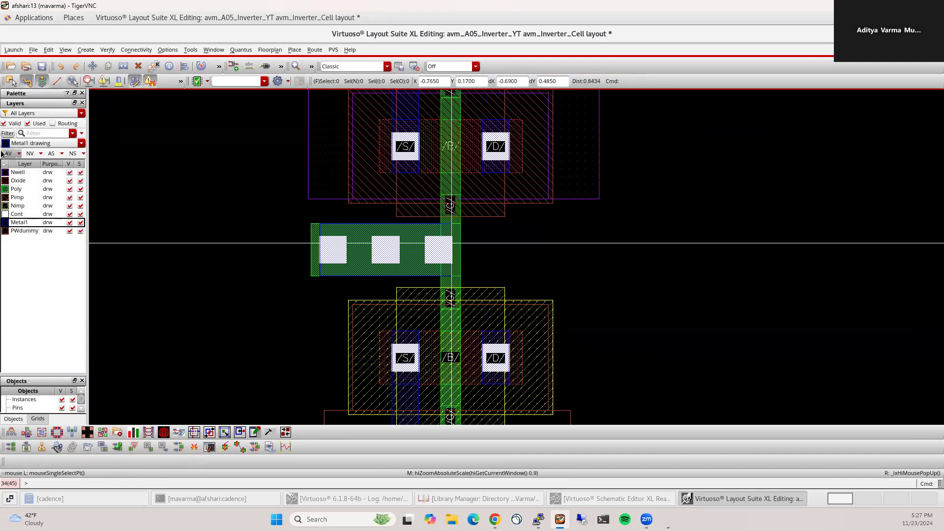
key(r)
click(481, 170)
click(509, 332)
ctrl+scroll(517, 329, up, 4)
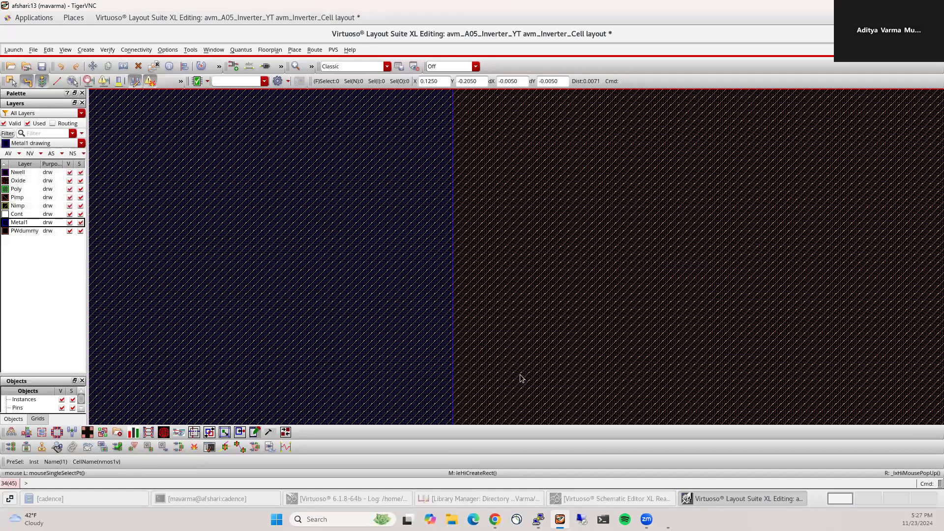
scroll(621, 376, down, 4)
- Draw a Metal1 output rectangle about 0.32 by 0.12 extending right from the drain connection, level with the gate contact, and show all layers
key(r)
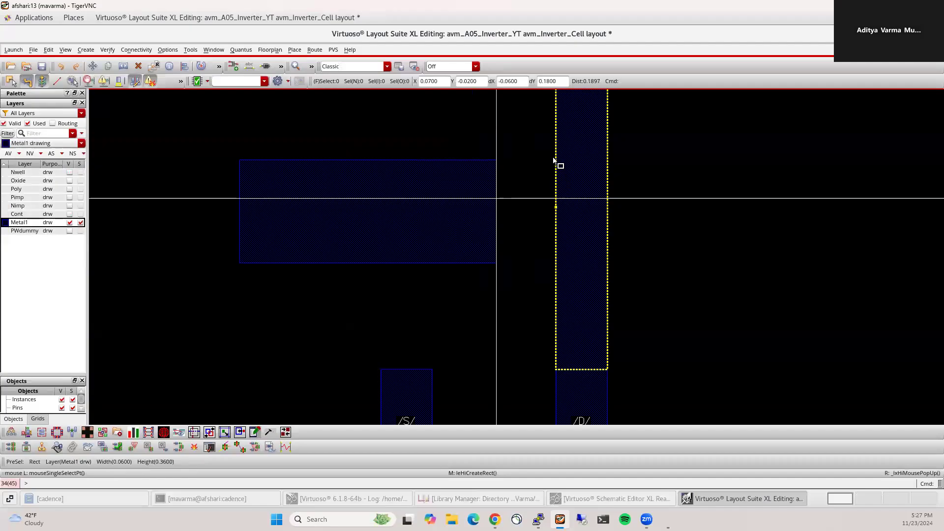
click(555, 160)
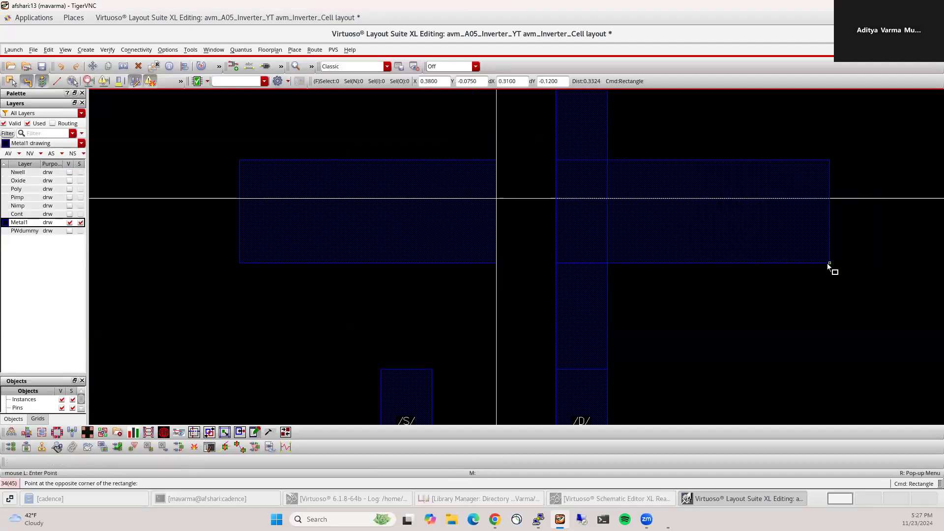
click(829, 264)
key(Escape)
key(f)
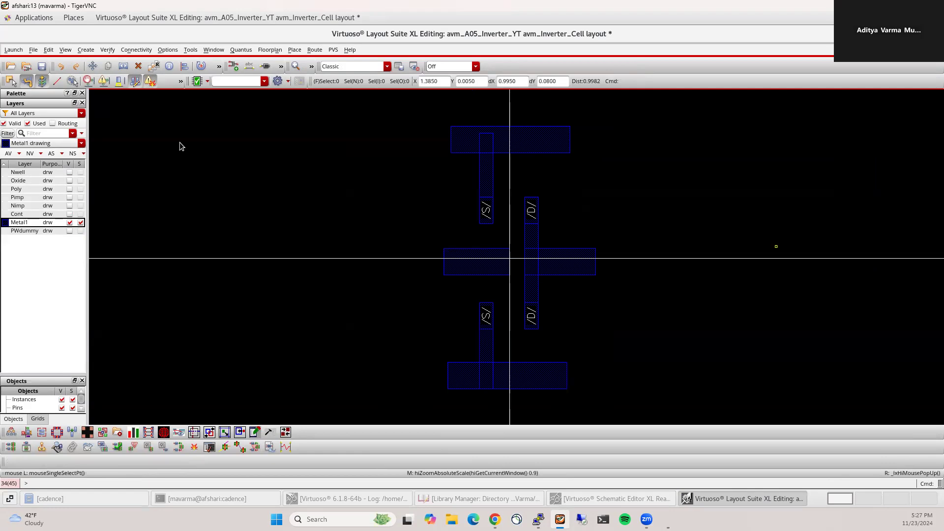
click(9, 154)
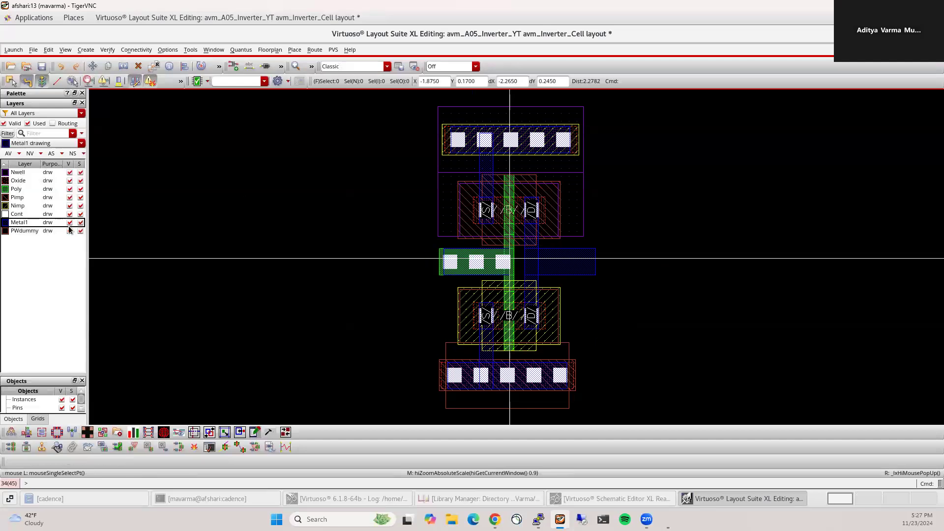
- With only Metal1 visible, set up inputOutput rectangle pins named Vdd and Vss, with manual labels on the same layer and purpose as the pin
click(31, 153)
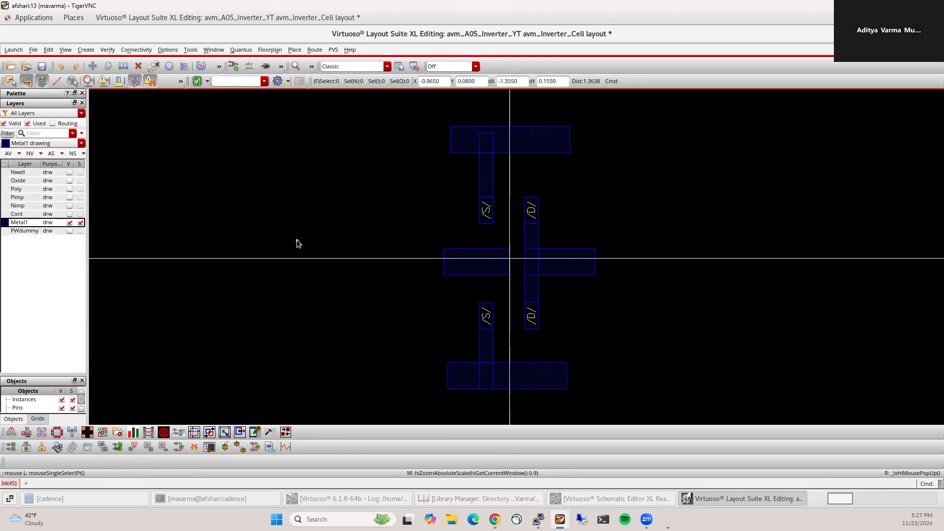
key(ctrl)
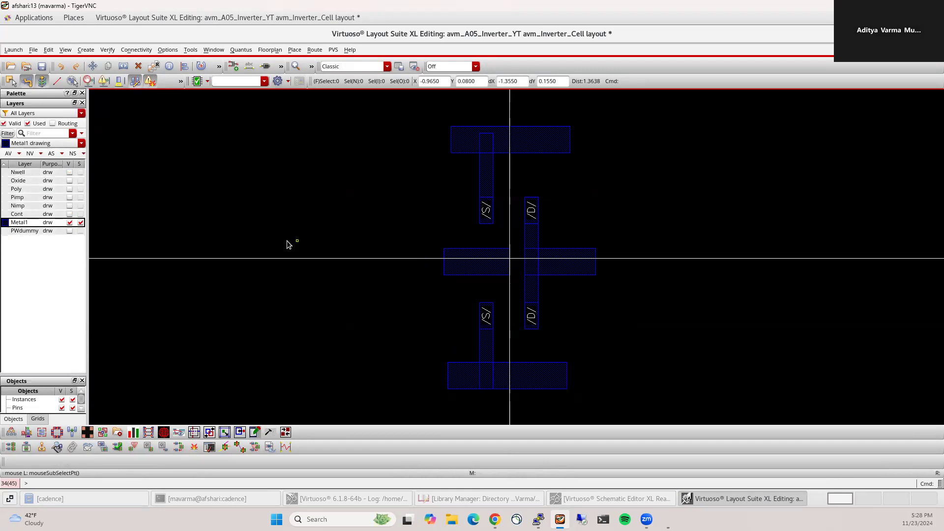
key(ctrl+p)
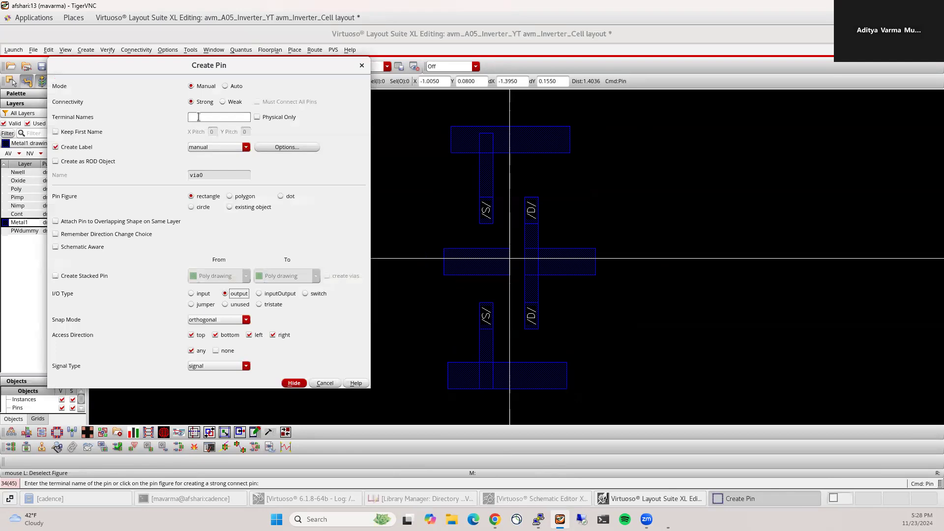
click(199, 117)
click(261, 294)
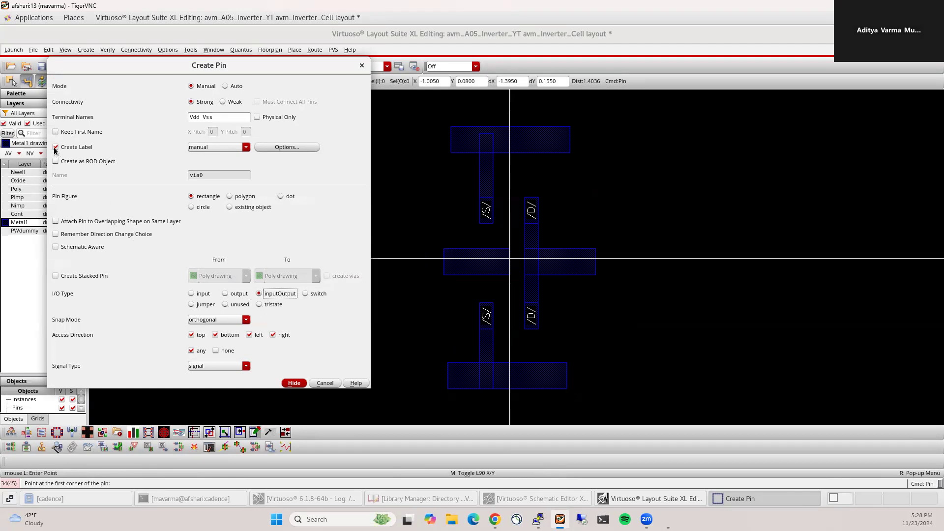
click(198, 150)
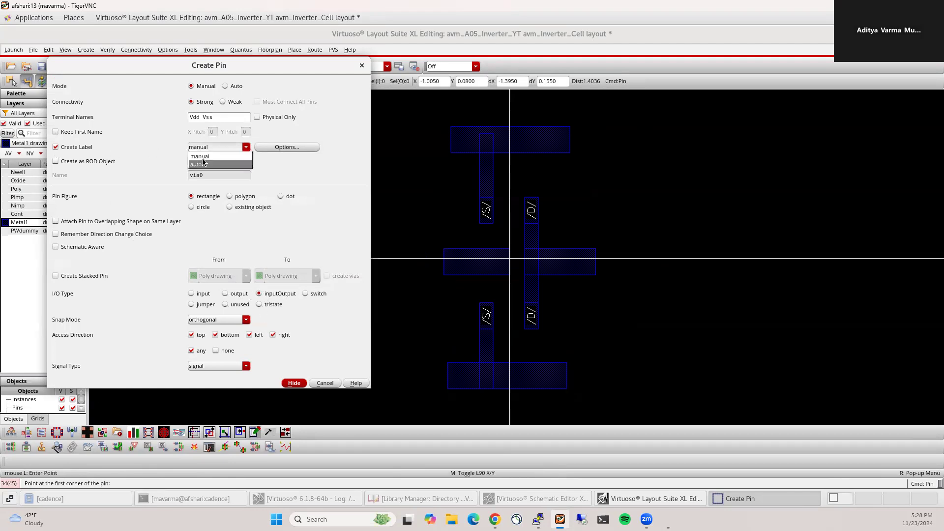
click(269, 149)
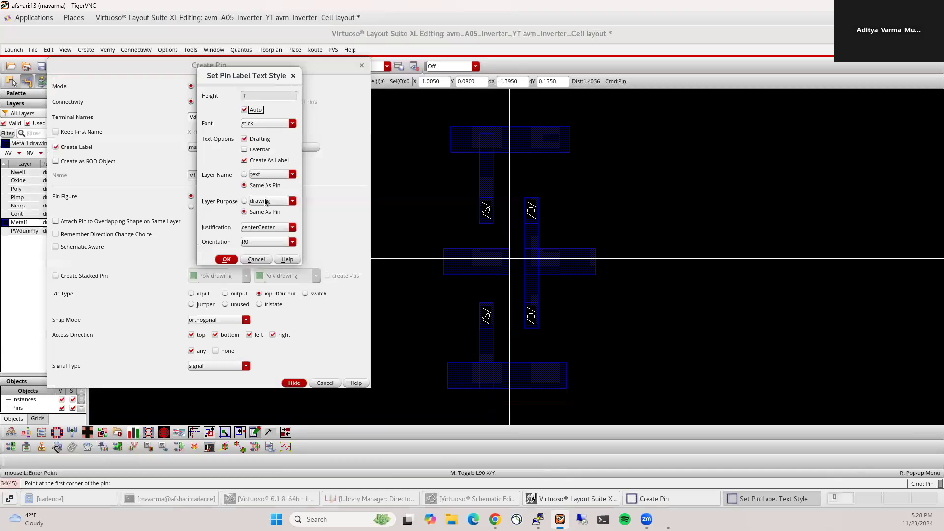
click(226, 260)
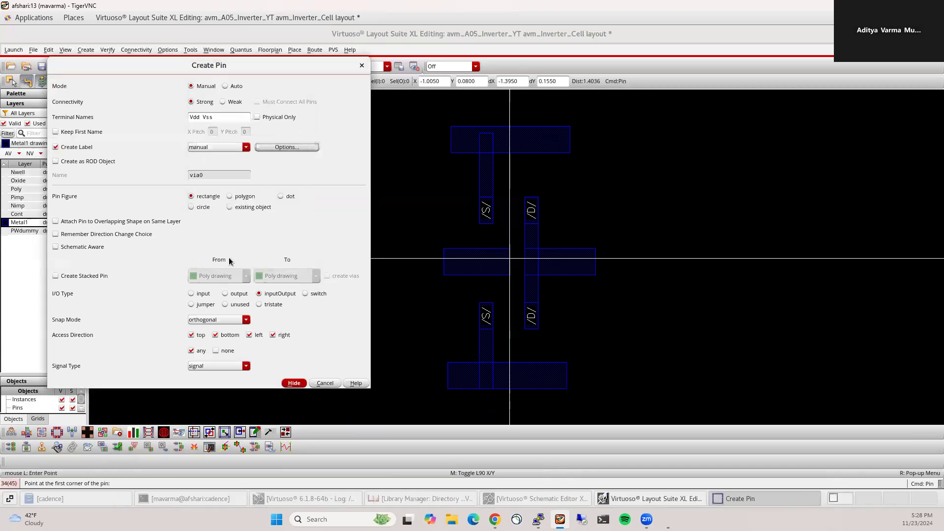
- Draw the Vdd pin on the Metal1 of the M1_NWELL via above the PMOS and place its label inside
ctrl+scroll(484, 116, up, 2)
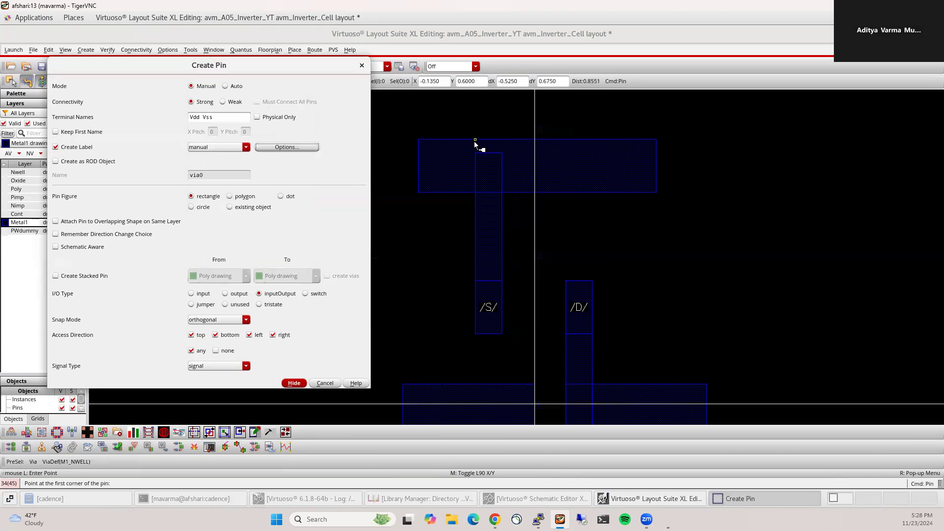
click(471, 148)
click(528, 186)
click(501, 169)
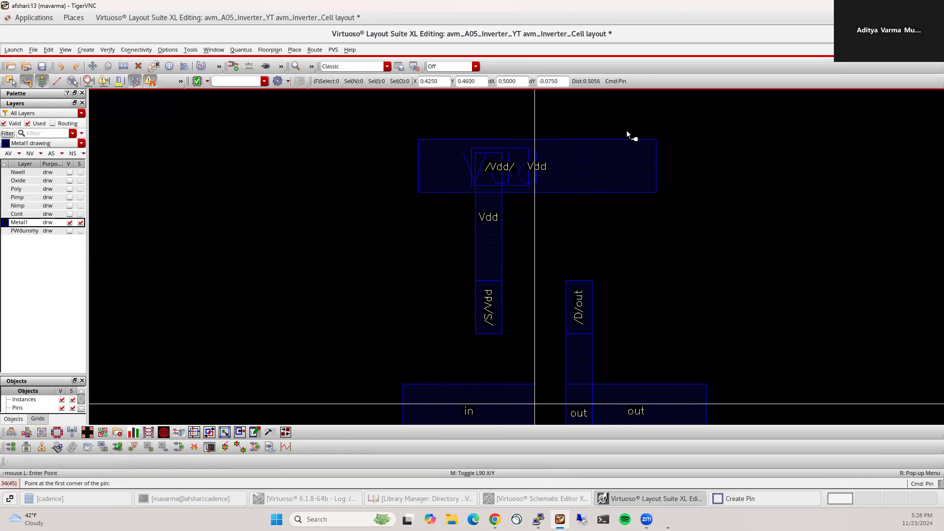
- Draw the Vss pin on the Metal1 of the M1_PSUB via below the NMOS and place its label inside
scroll(518, 118, down, 5)
scroll(531, 236, up, 5)
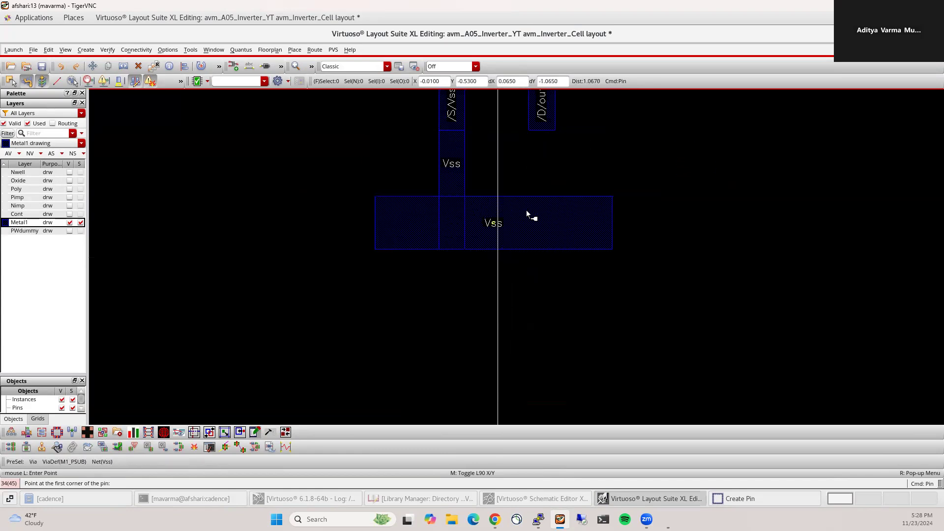
click(529, 212)
click(569, 240)
click(547, 225)
key(Escape)
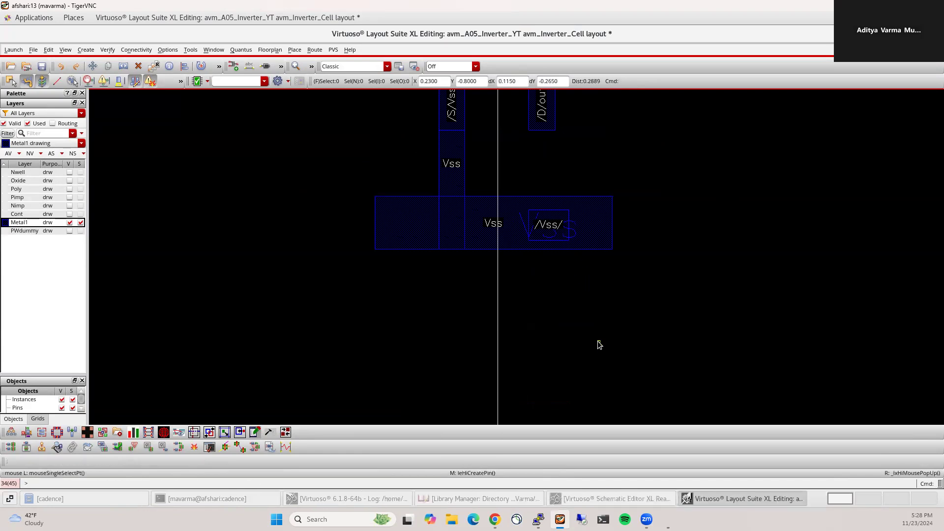
- Create an input pin named in with its label on the Metal1 of the gate contact
key(ctrl+p)
click(221, 120)
text(in)
click(191, 293)
ctrl+scroll(673, 393, down, 2)
ctrl+scroll(523, 176, up, 2)
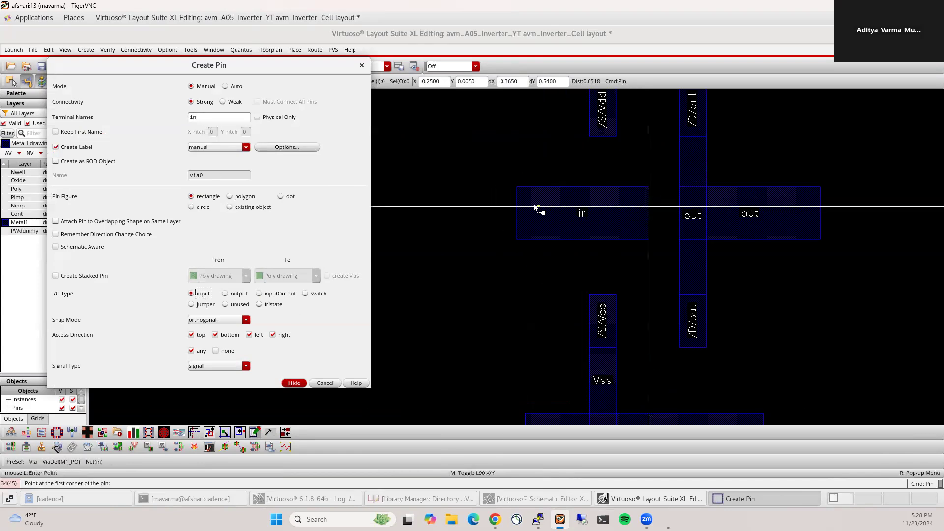
click(532, 203)
click(563, 228)
key(Escape)
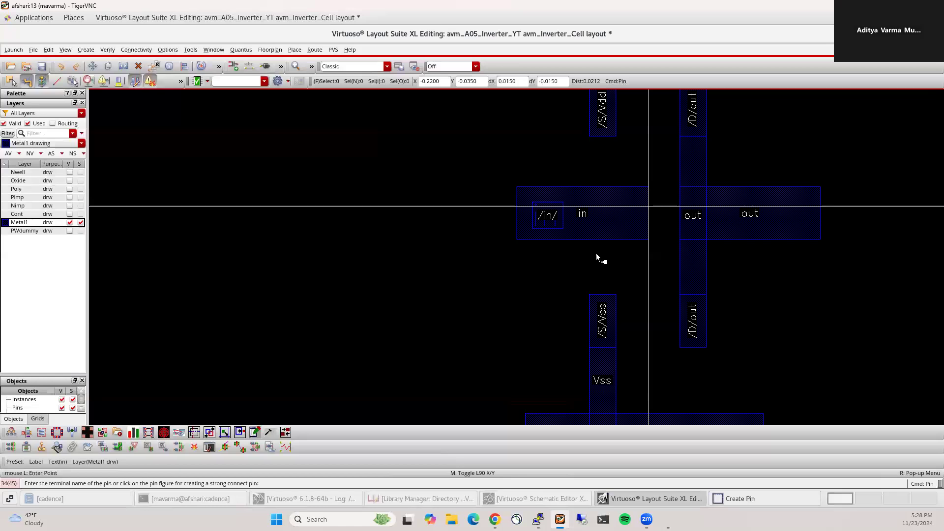
- Create an output pin named out with its label on the Metal1 output rectangle, and show all layers again
key(ctrl+p)
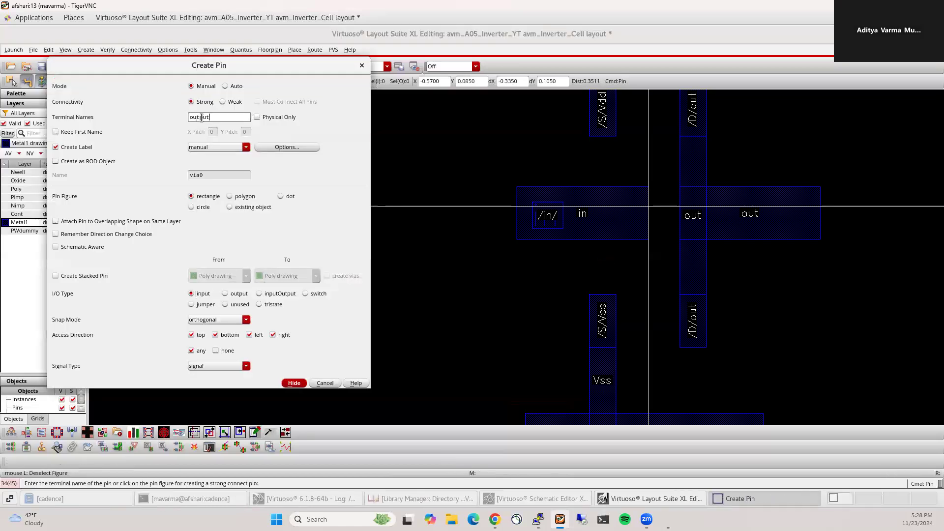
click(239, 294)
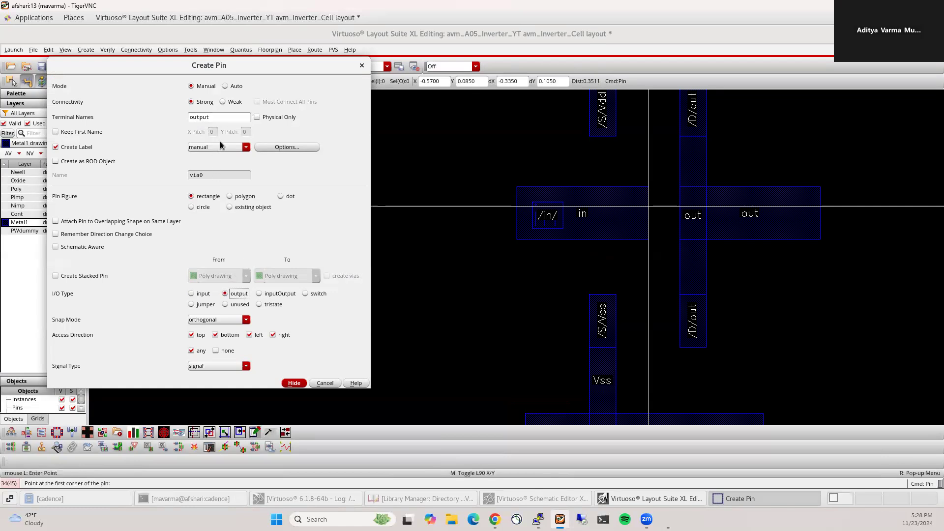
click(223, 118)
key(BackSpace)
key(BackSpace)
key(BackSpace)
click(294, 383)
click(765, 200)
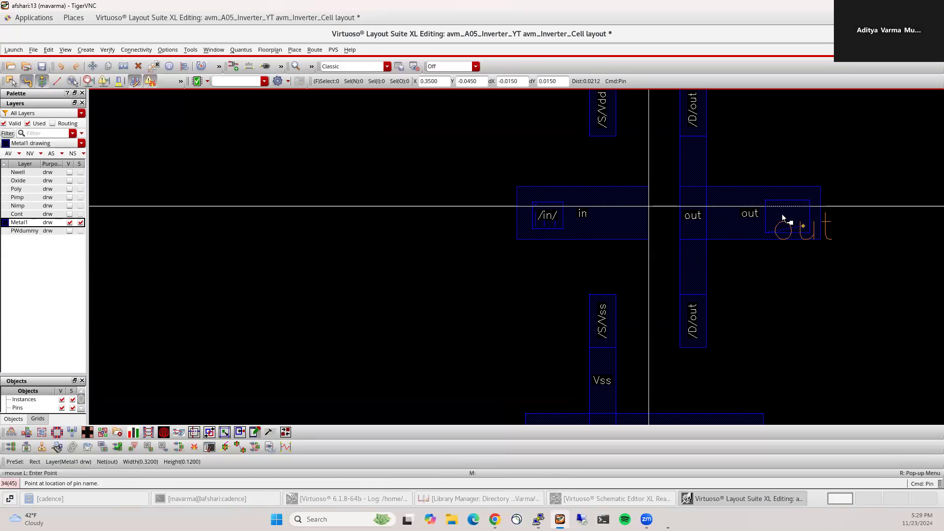
click(808, 231)
key(f)
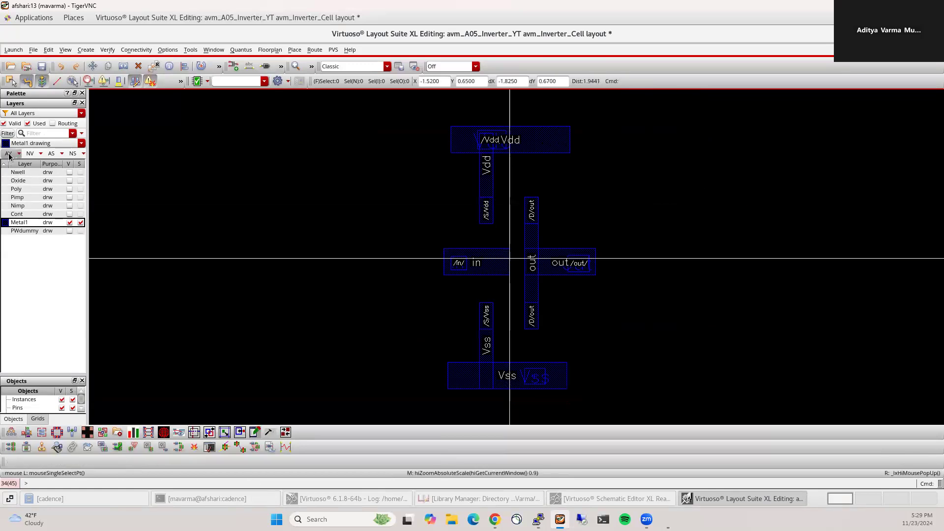
click(8, 153)
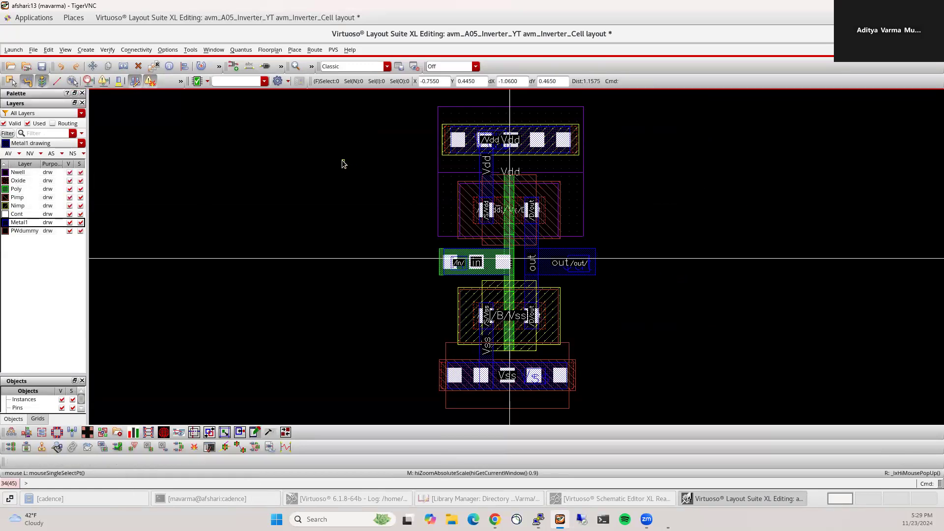
- Bring up the inverter schematic beside the layout to compare the pins and connections, and close it
click(615, 499)
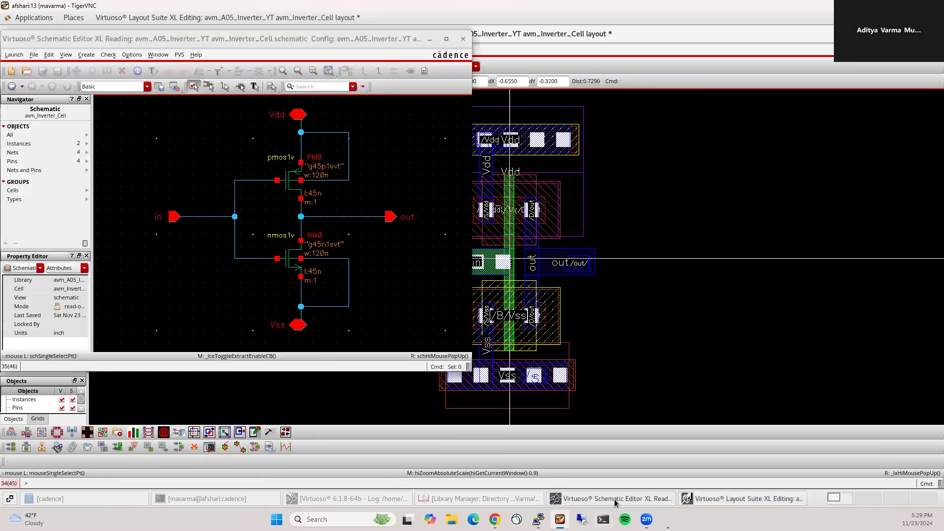
drag(370, 39, 295, 71)
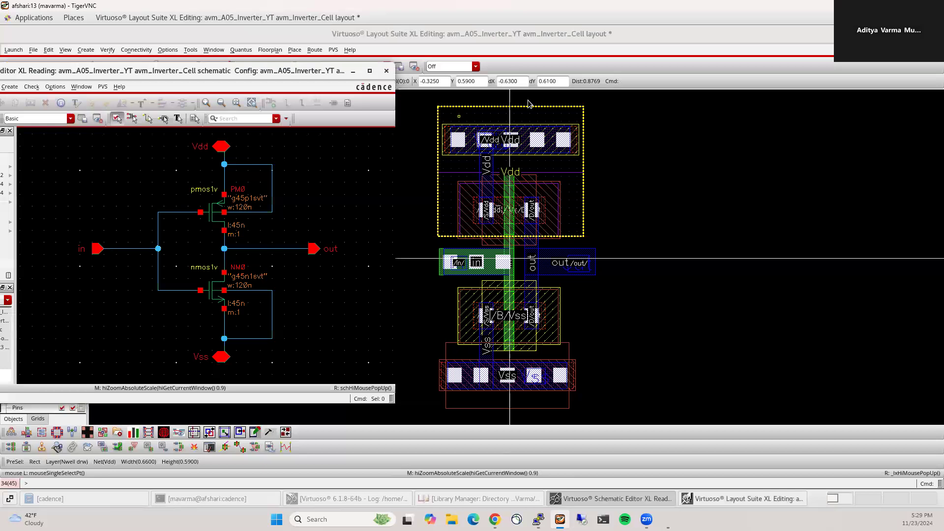
click(388, 71)
- Save the inverter layout, and select all of its shapes to check them before clearing the selection
click(41, 67)
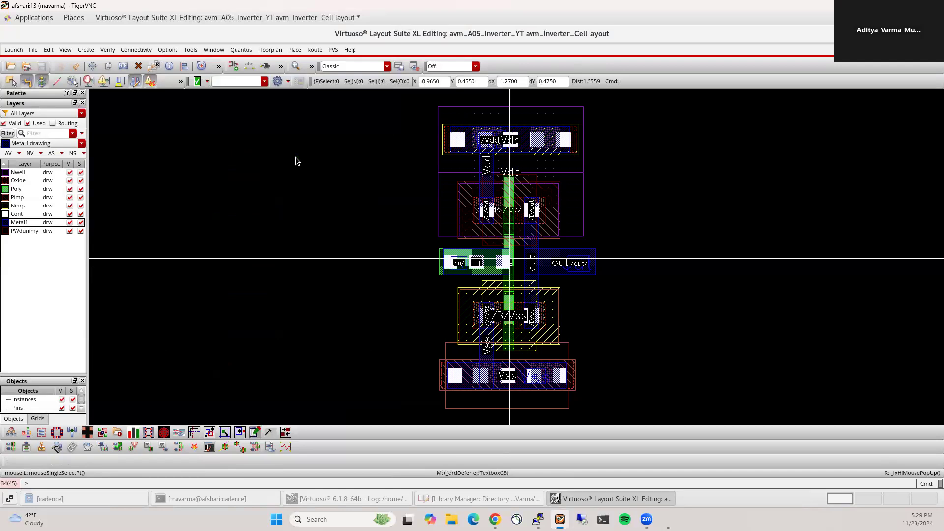
drag(401, 101, 615, 420)
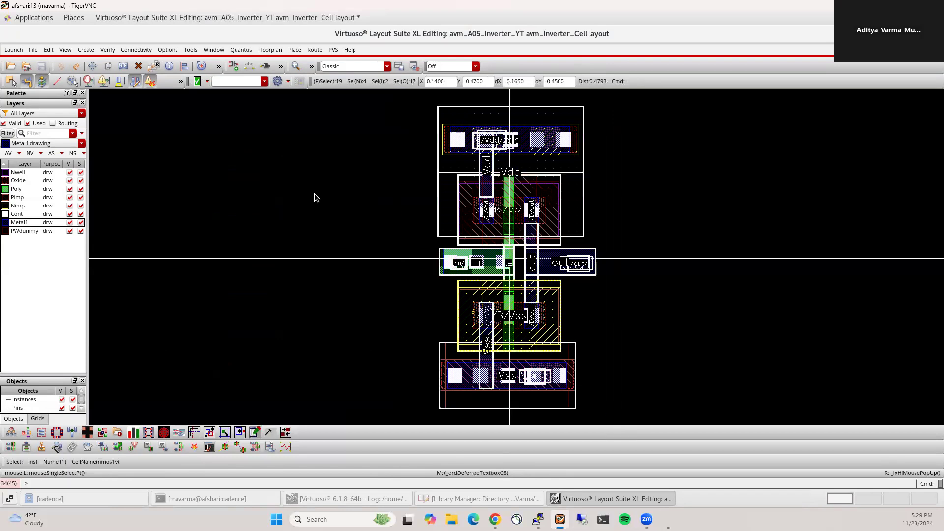
key(ctrl+d)
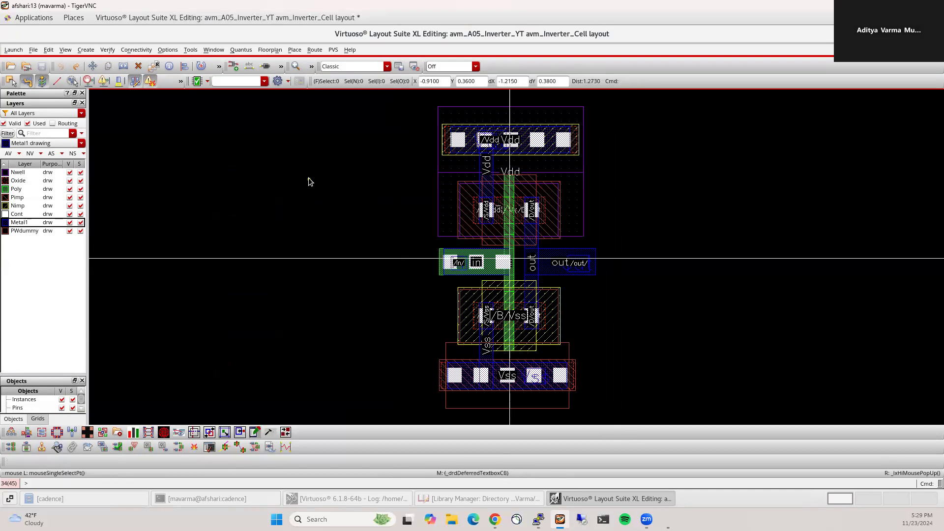